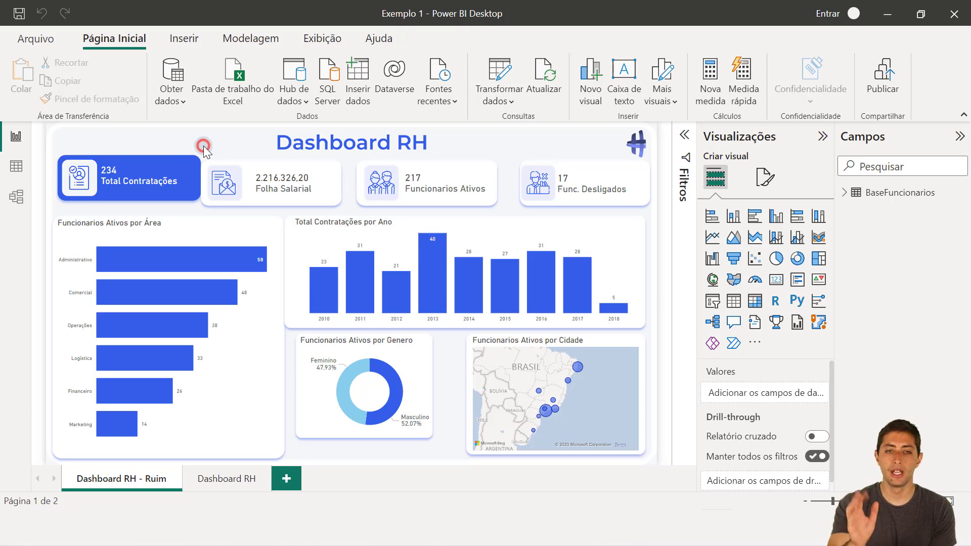
# Step: Compare the improved Dashboard RH page with the Ruim page and underline the space below its title
pyautogui.click(247, 475)
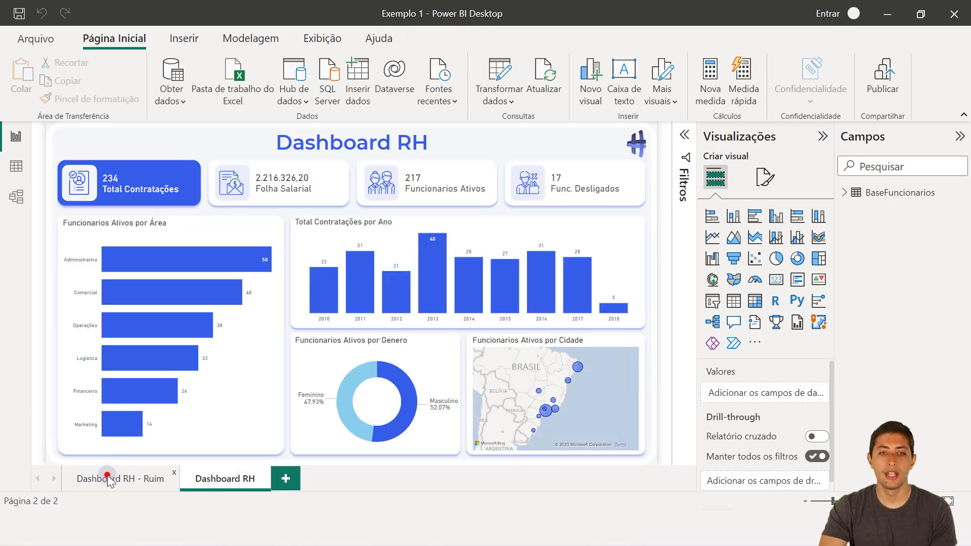
pyautogui.click(112, 477)
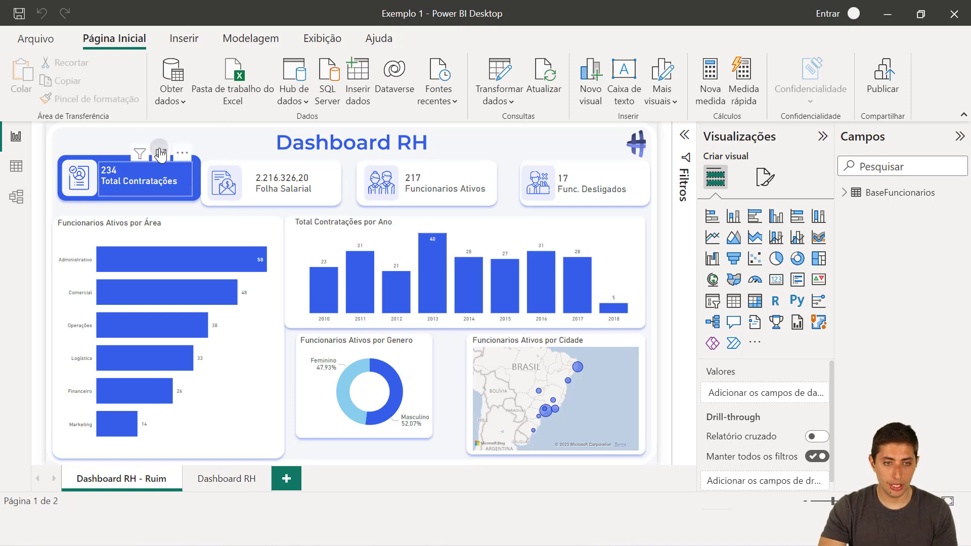
pyautogui.click(172, 140)
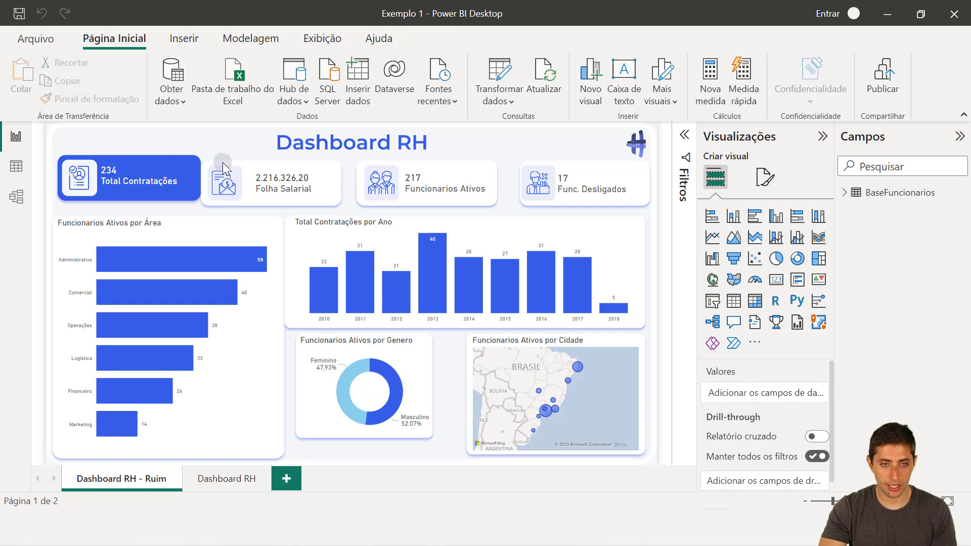
pyautogui.click(55, 152)
pyautogui.moveTo(55, 153); pyautogui.dragTo(321, 156)
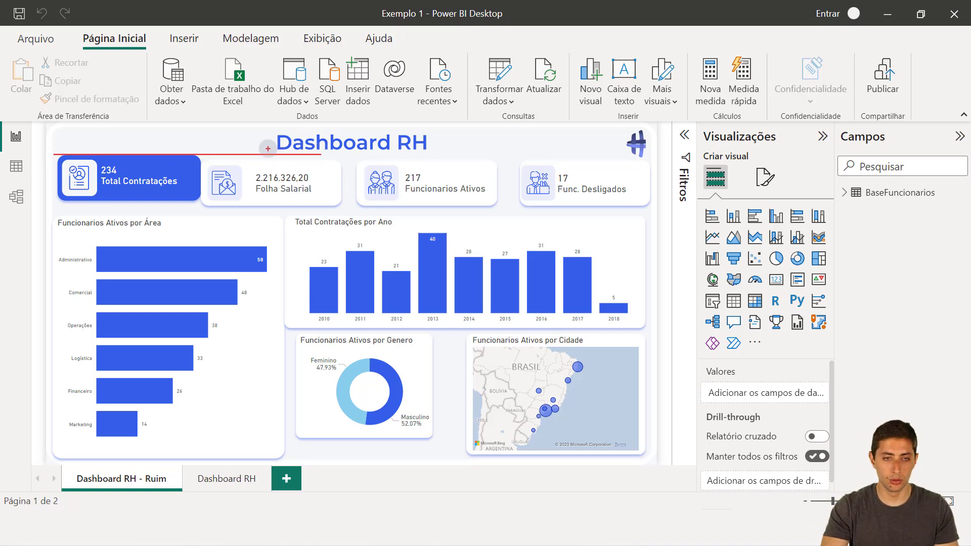
pyautogui.press('Escape')
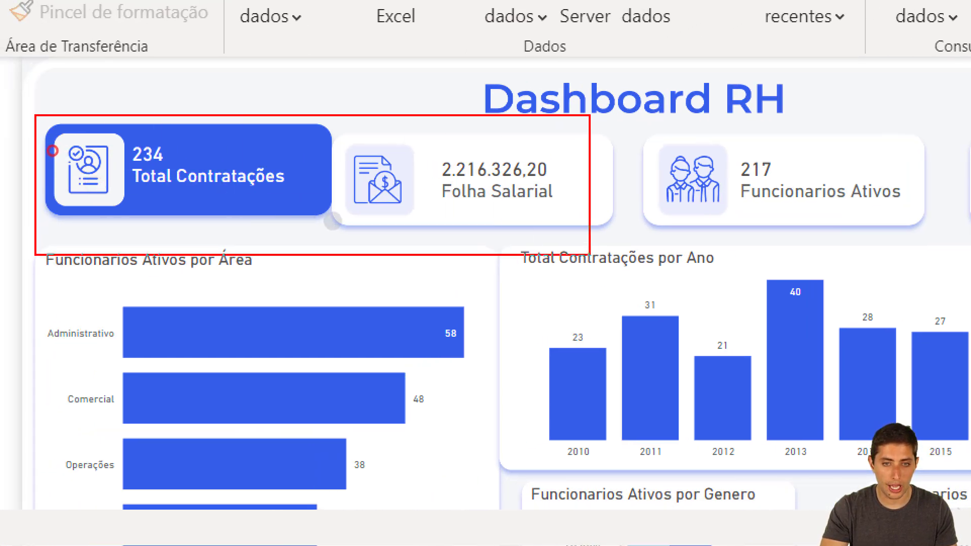
# Step: On the Ruim page, frame the first KPI cards and mark the gaps around Folha Salarial and Func. Desligados
pyautogui.moveTo(53, 151); pyautogui.dragTo(602, 224)
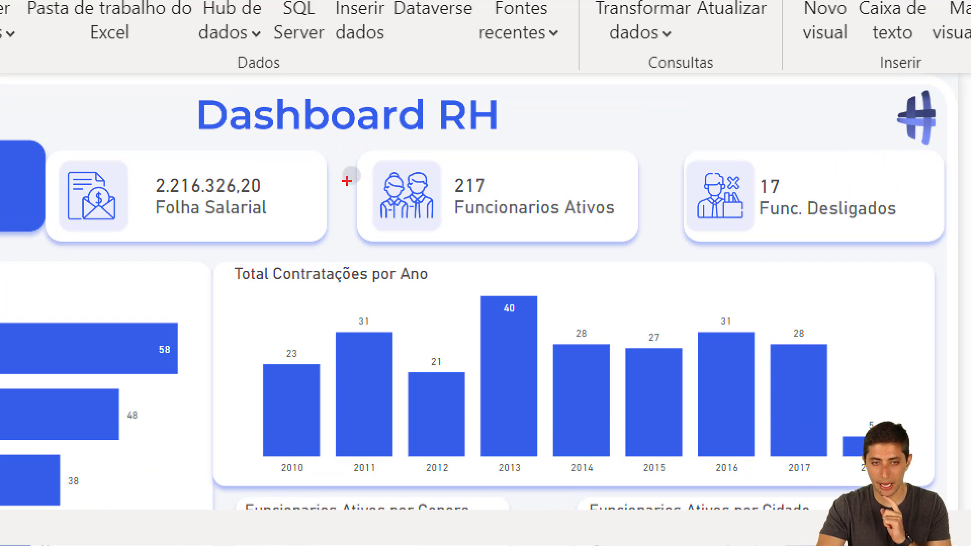
pyautogui.moveTo(327, 146); pyautogui.dragTo(357, 242)
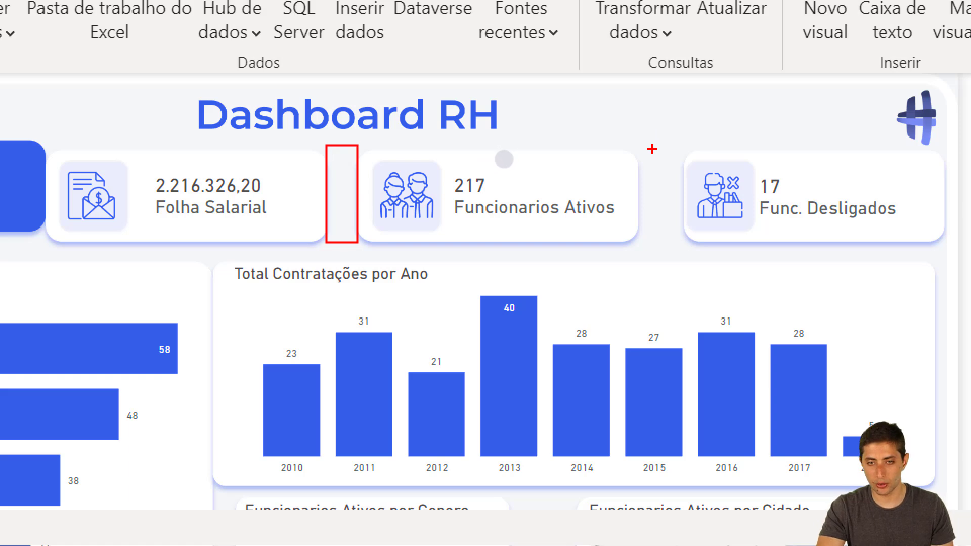
pyautogui.moveTo(628, 137)
pyautogui.mouseDown()
pyautogui.moveTo(657, 160)
pyautogui.moveTo(692, 238)
pyautogui.mouseUp()
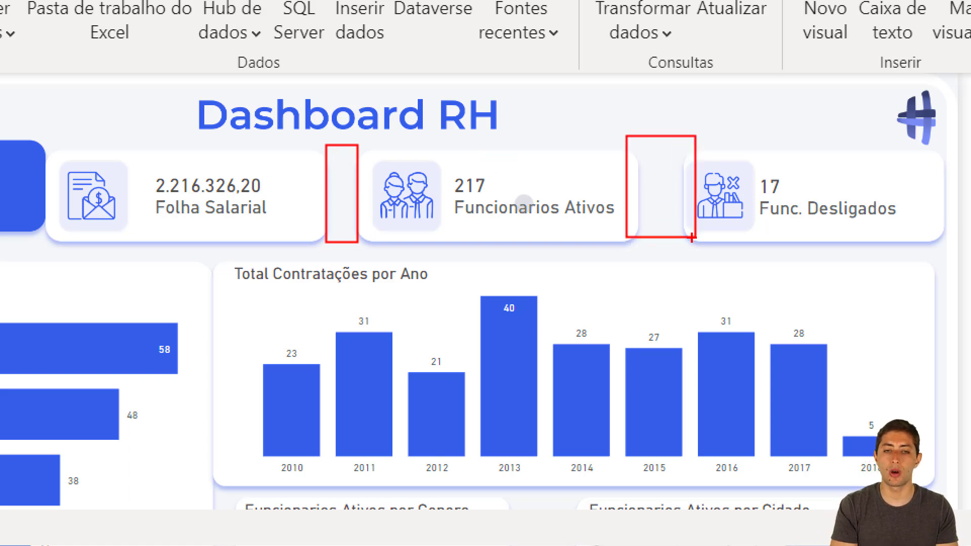
pyautogui.hotkey('ctrl', 'z')
pyautogui.hotkey('ctrl', 'z')
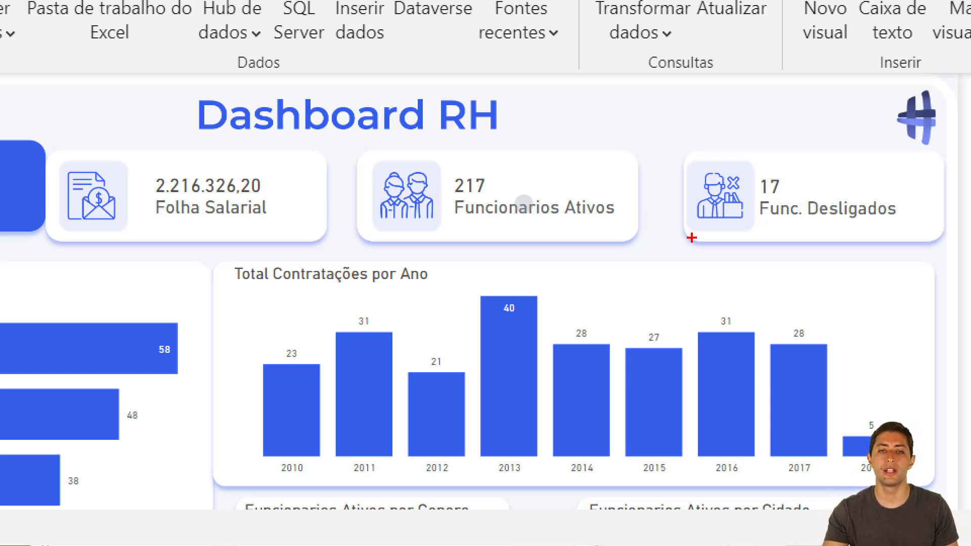
pyautogui.moveTo(315, 149); pyautogui.dragTo(369, 224)
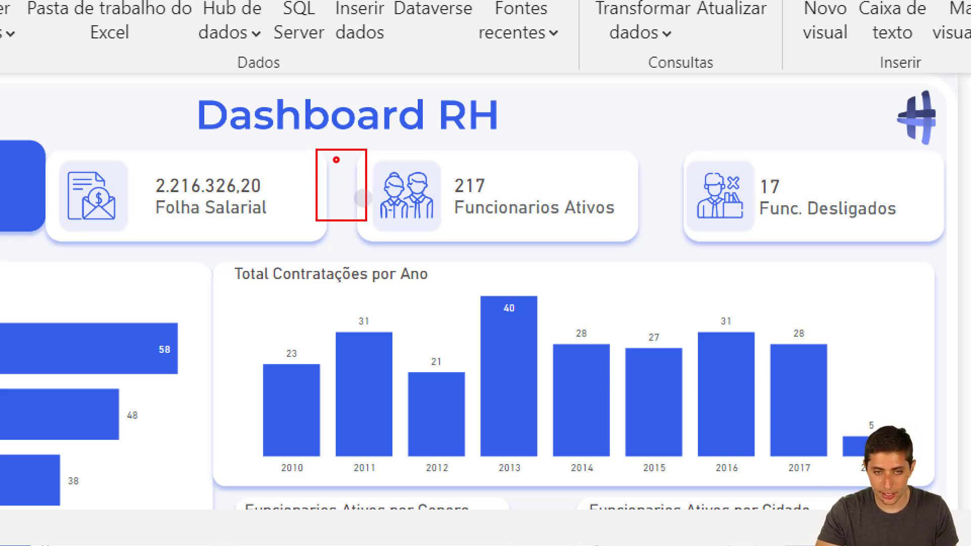
pyautogui.moveTo(631, 134); pyautogui.dragTo(690, 226)
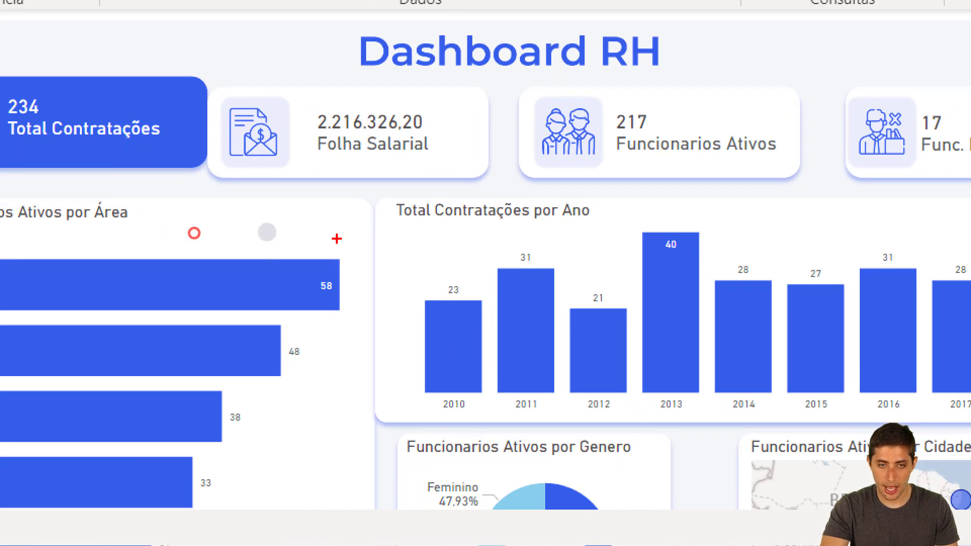
# Step: Mark the uneven gaps around the area chart, donut chart and city map, then clear the annotations
pyautogui.moveTo(342, 197); pyautogui.dragTo(411, 431)
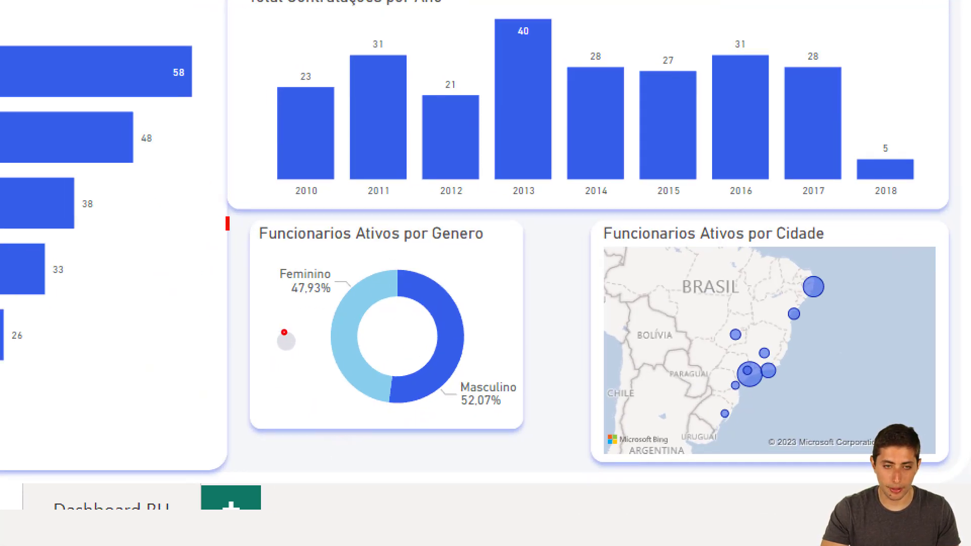
pyautogui.moveTo(285, 332); pyautogui.dragTo(255, 429)
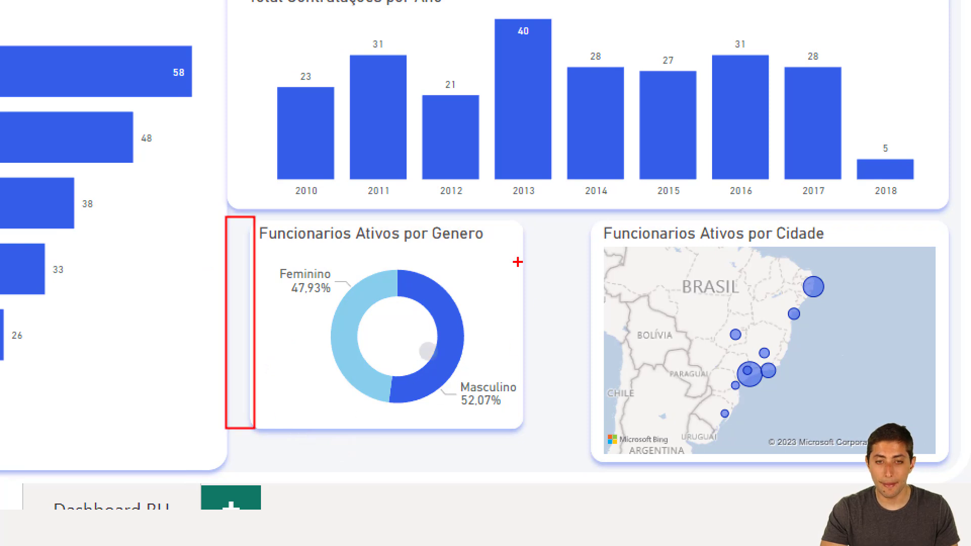
pyautogui.moveTo(522, 224); pyautogui.dragTo(599, 467)
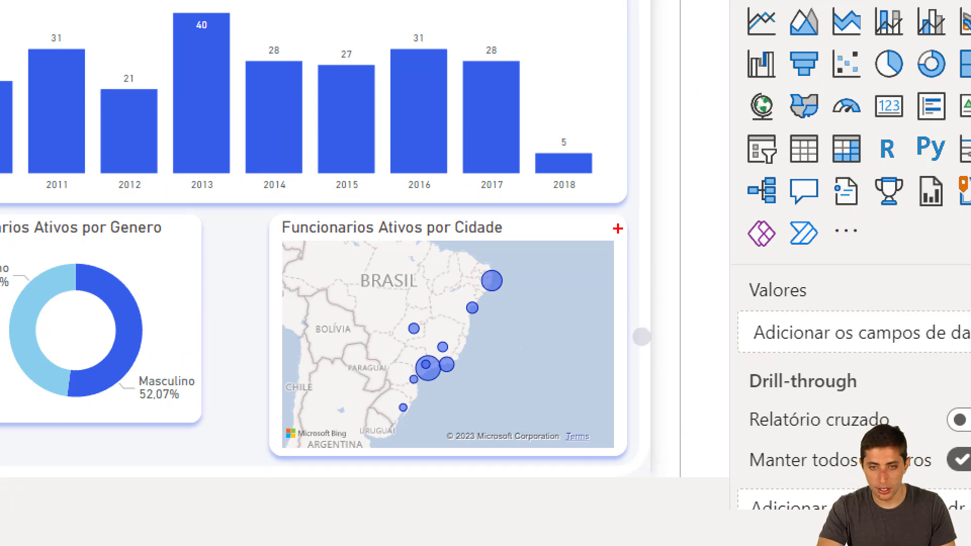
pyautogui.moveTo(642, 175); pyautogui.dragTo(641, 392)
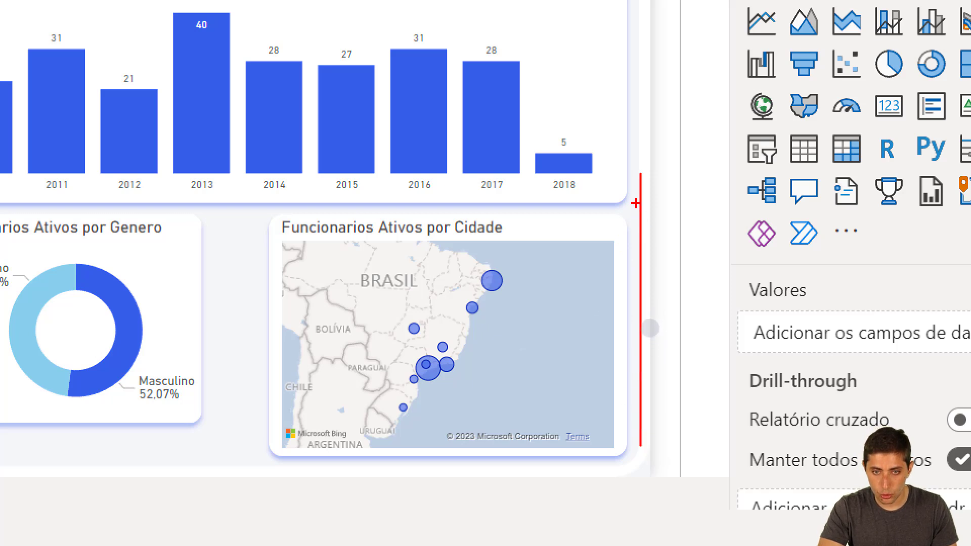
pyautogui.moveTo(627, 187); pyautogui.dragTo(626, 400)
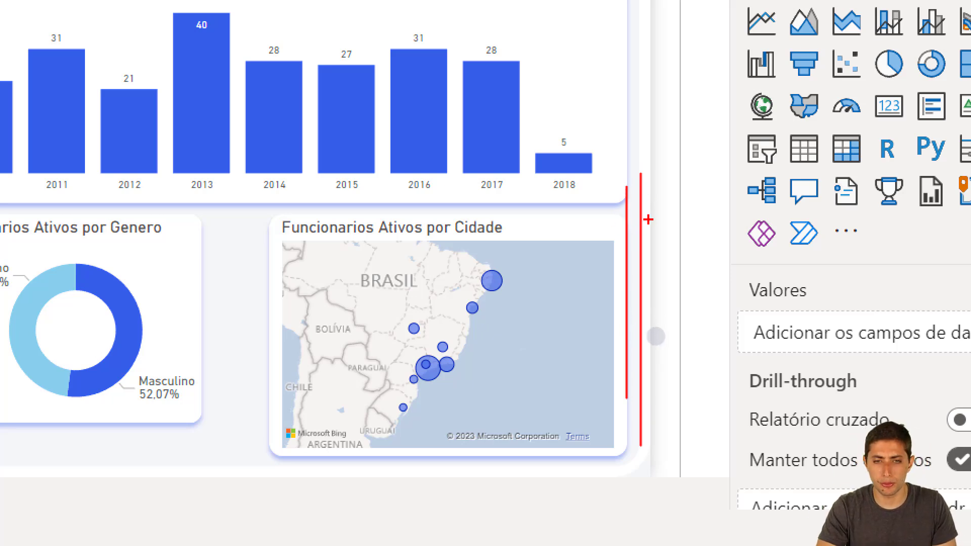
pyautogui.moveTo(494, 202); pyautogui.dragTo(577, 204)
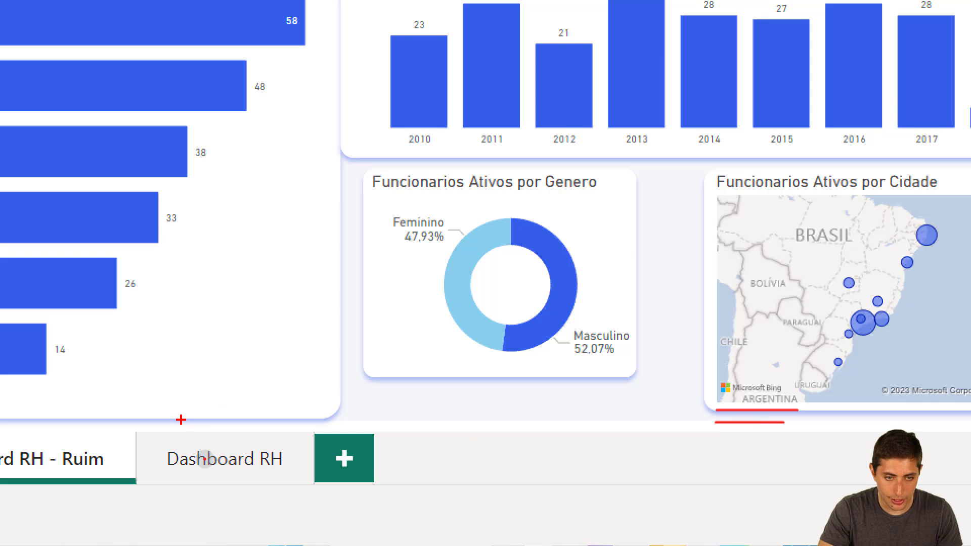
pyautogui.moveTo(181, 419); pyautogui.dragTo(332, 420)
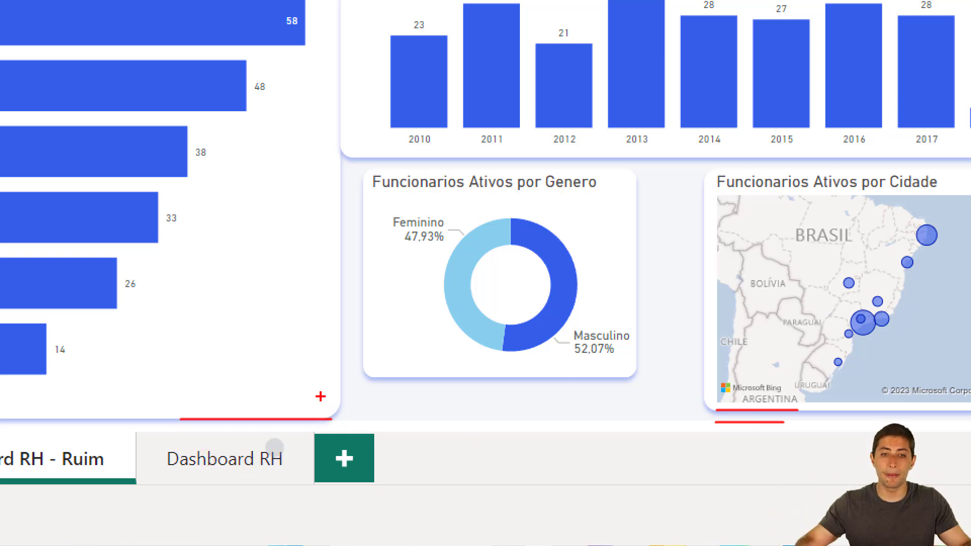
pyautogui.press('Escape')
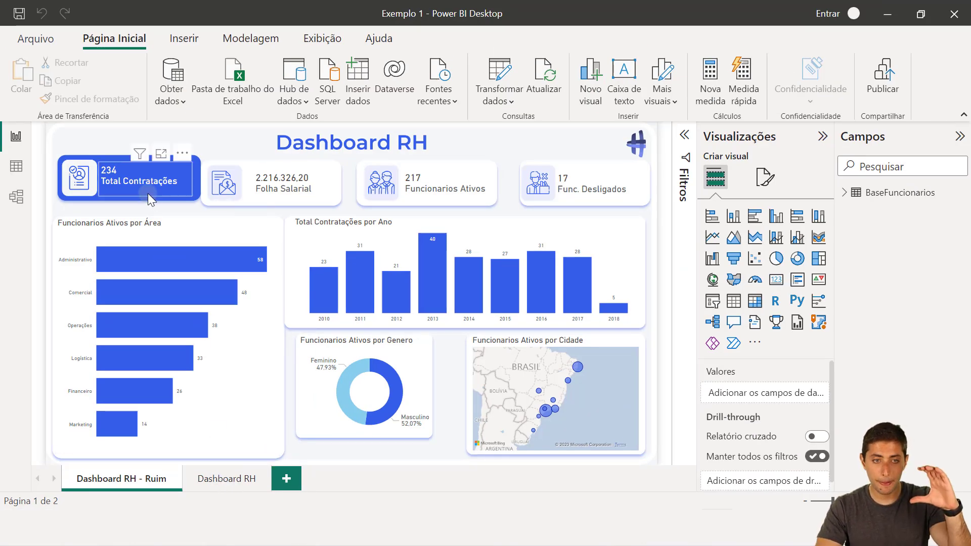
pyautogui.moveTo(129, 177)
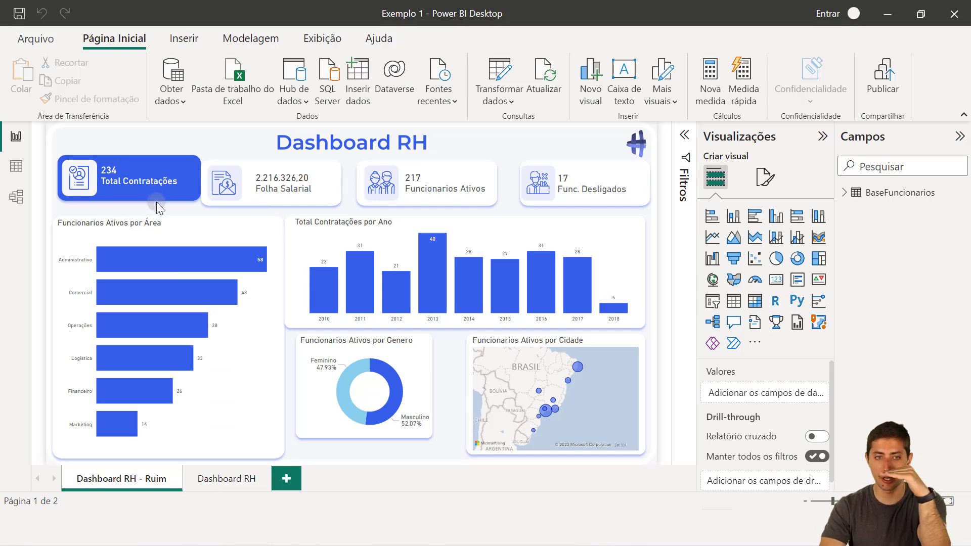
pyautogui.moveTo(167, 333)
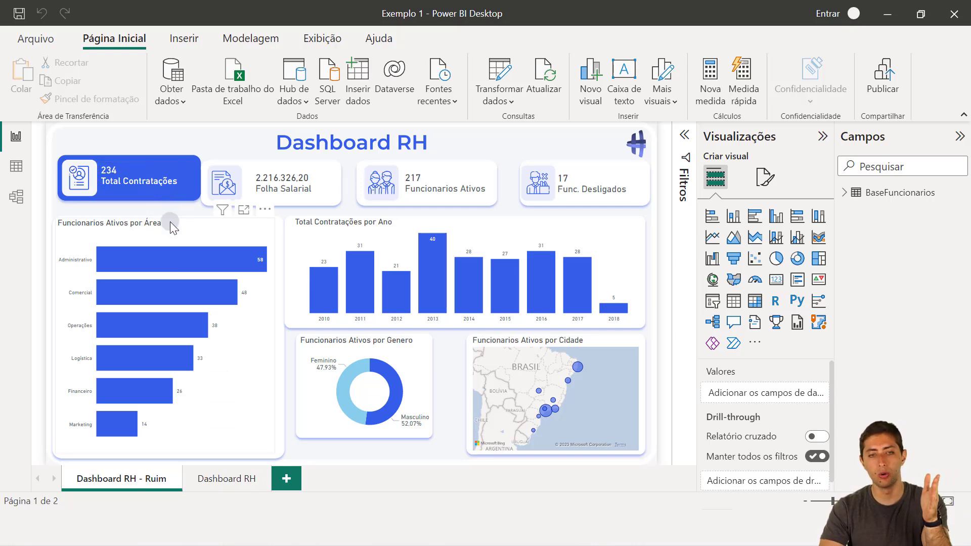
# Step: Show the aligned card edges on the improved Dashboard RH page, then go to the PowerPoint 'Background' file
pyautogui.click(192, 478)
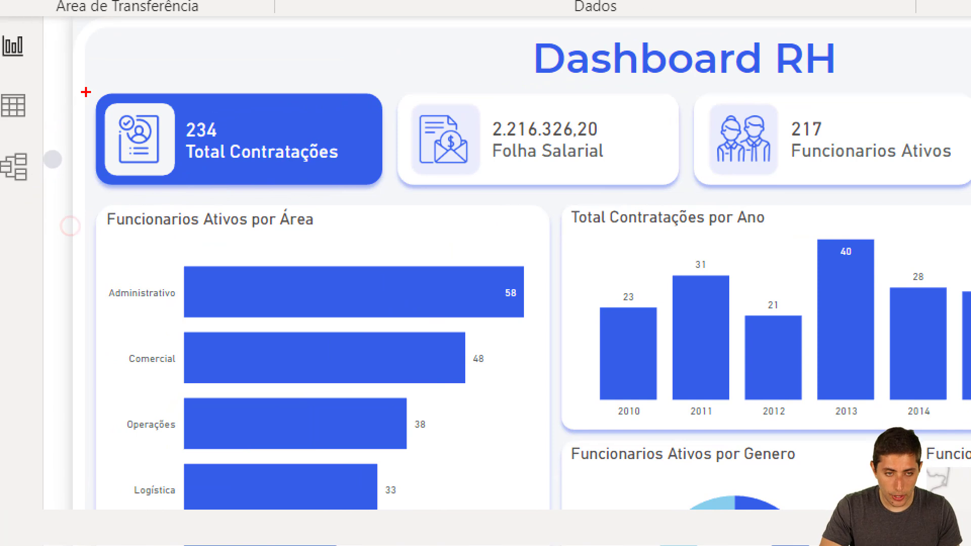
pyautogui.moveTo(86, 92); pyautogui.dragTo(82, 240)
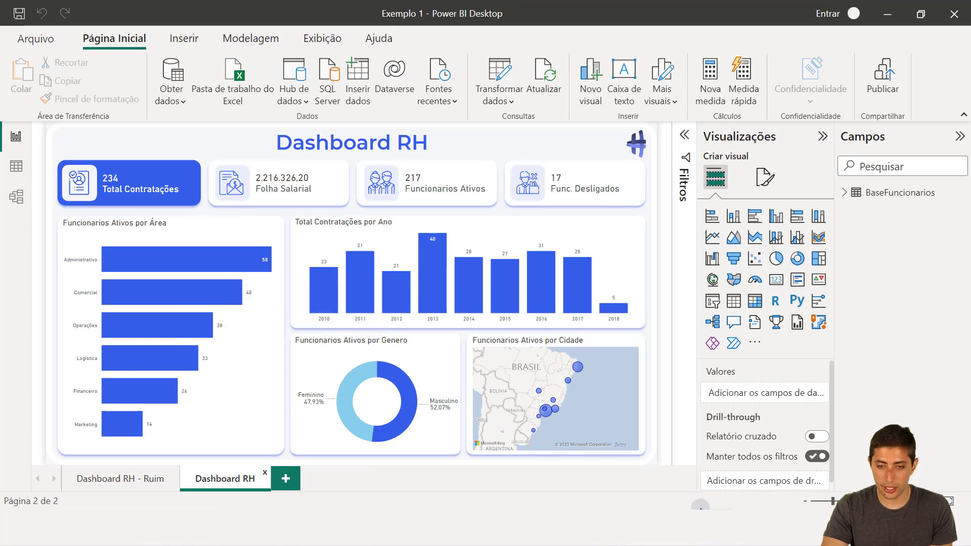
pyautogui.hotkey('alt', 'Tab')
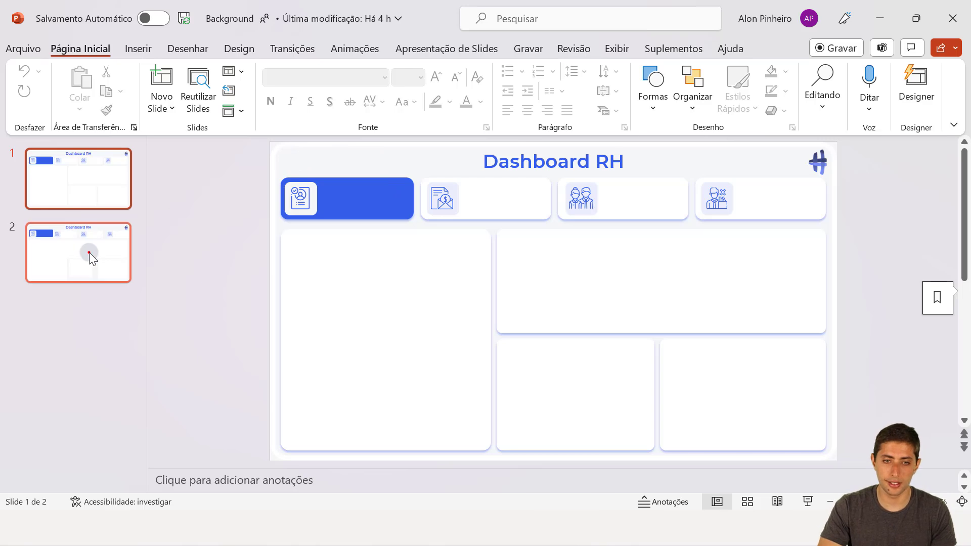
# Step: Compare the first two background slides and select the card shapes on the second slide
pyautogui.click(90, 253)
pyautogui.click(92, 190)
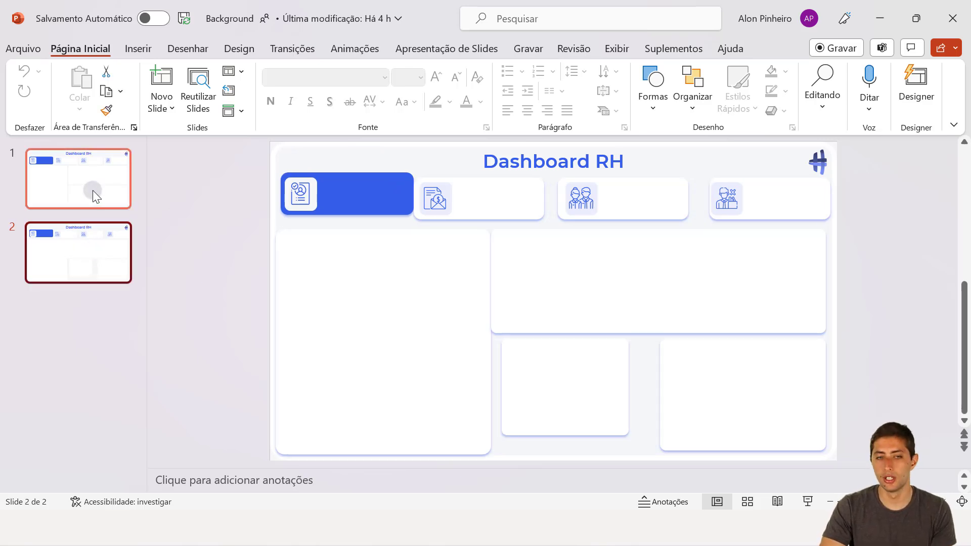
pyautogui.click(80, 261)
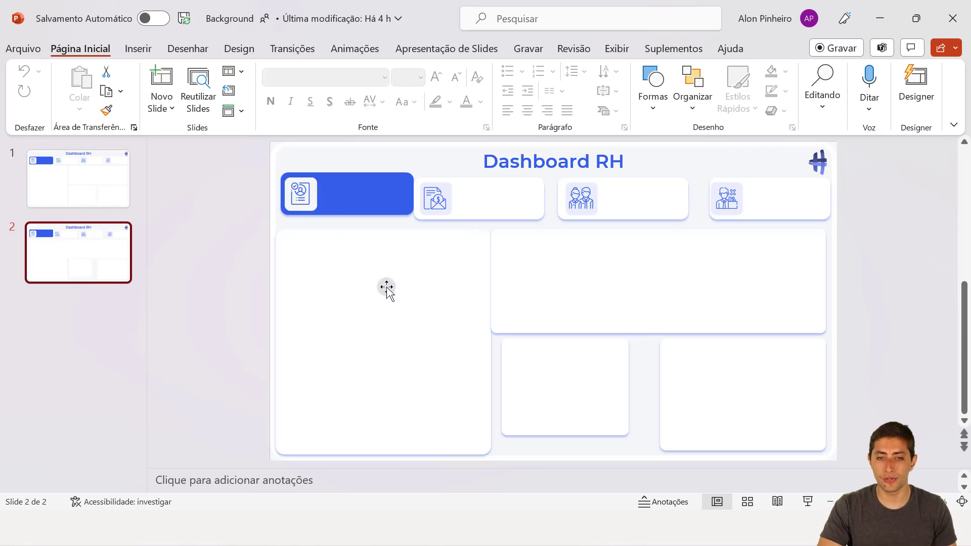
pyautogui.click(457, 303)
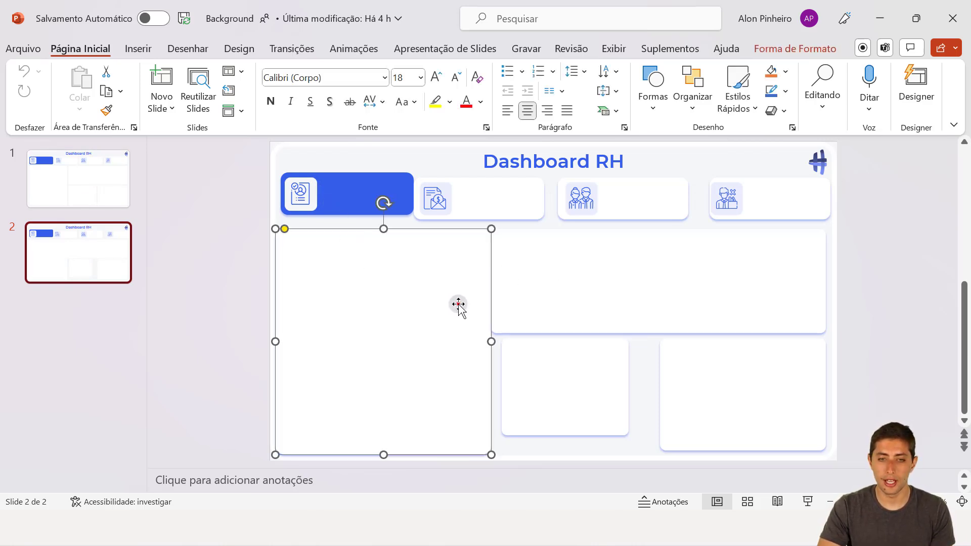
pyautogui.click(559, 290)
pyautogui.click(458, 304)
pyautogui.click(542, 373)
pyautogui.click(663, 401)
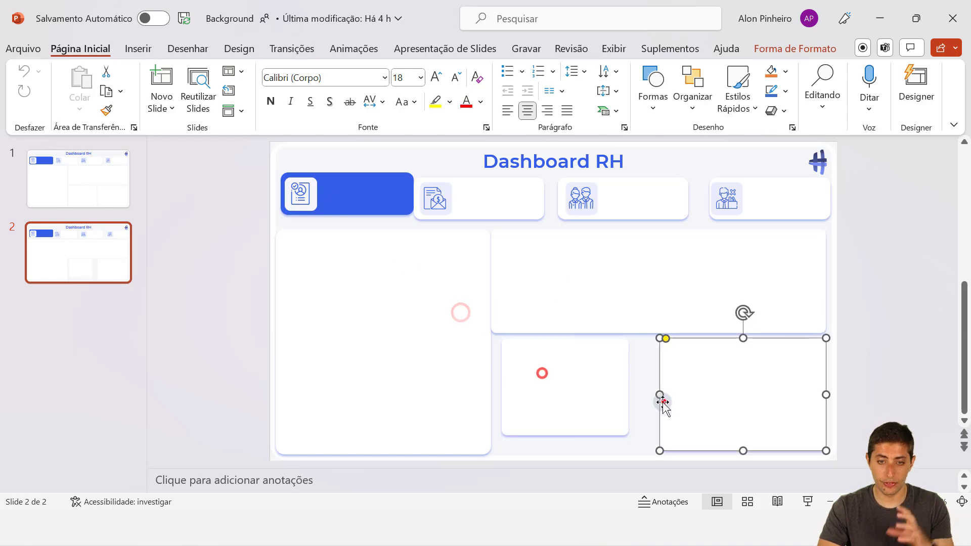
pyautogui.click(594, 319)
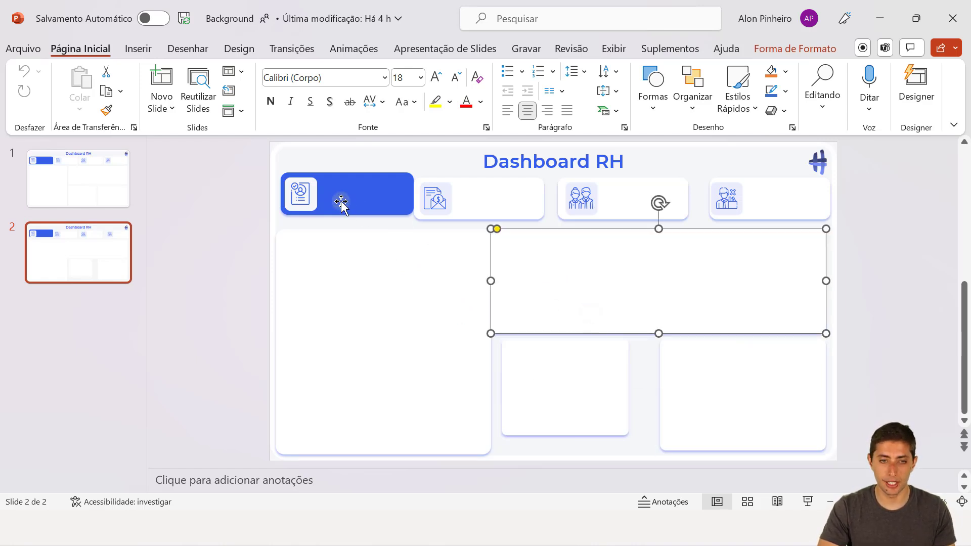
# Step: Select the three KPI icons and their cards together, then deselect everything
pyautogui.click(302, 200)
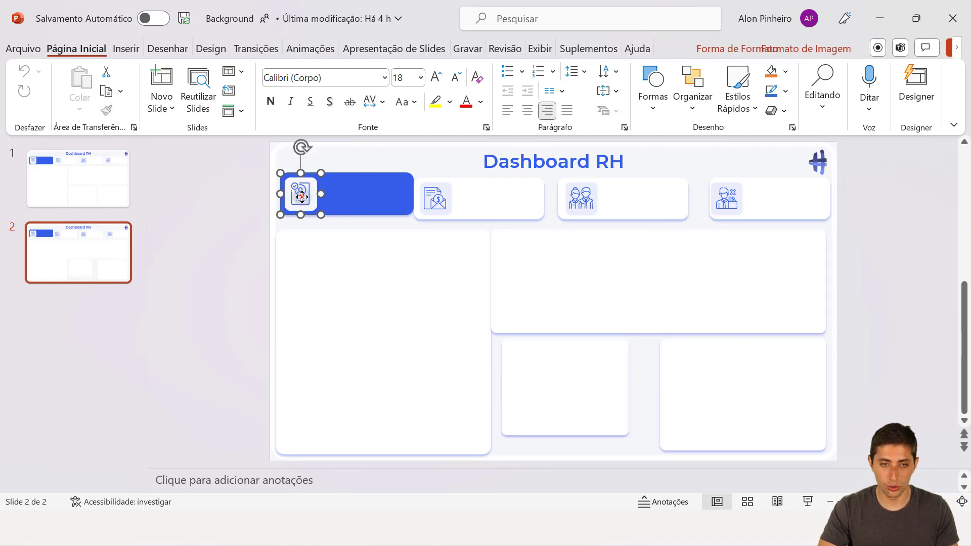
pyautogui.keyDown('shift'); pyautogui.click(363, 205); pyautogui.keyUp('shift')
pyautogui.keyDown('shift'); pyautogui.click(435, 200); pyautogui.keyUp('shift')
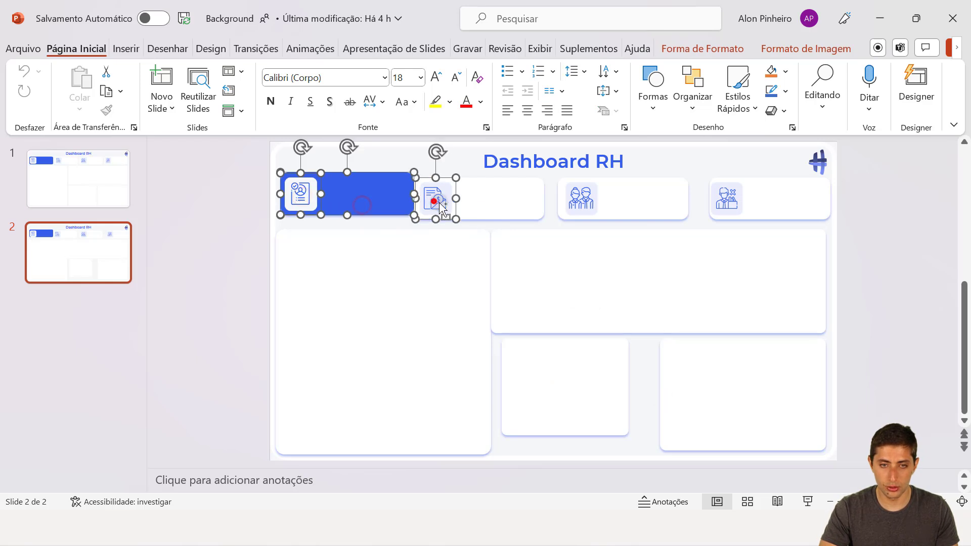
pyautogui.keyDown('shift'); pyautogui.click(480, 211); pyautogui.keyUp('shift')
pyautogui.keyDown('shift'); pyautogui.click(586, 202); pyautogui.keyUp('shift')
pyautogui.keyDown('shift'); pyautogui.click(636, 208); pyautogui.keyUp('shift')
pyautogui.click(215, 231)
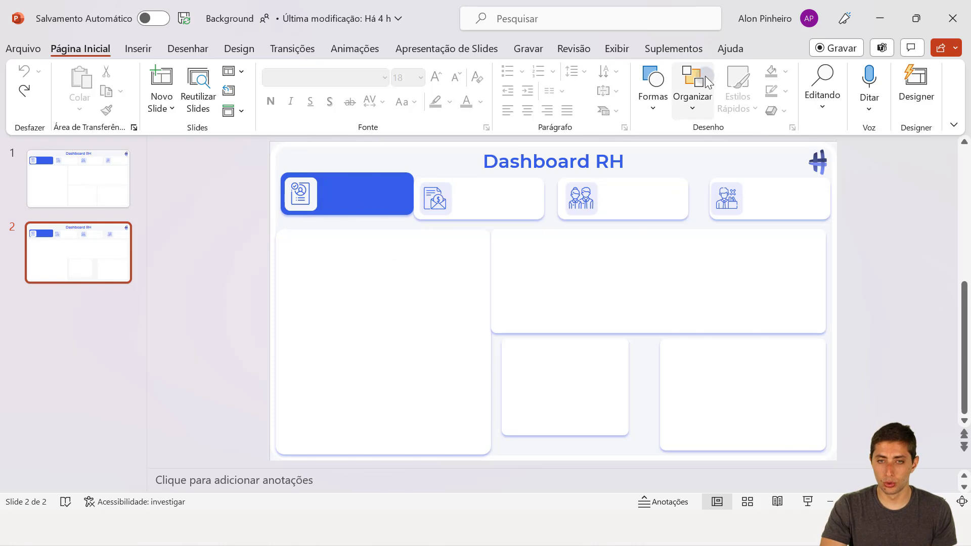
# Step: With two cards selected, review the Forma de Formato > Alinhar distribute options, then return to Power BI
pyautogui.click(401, 195)
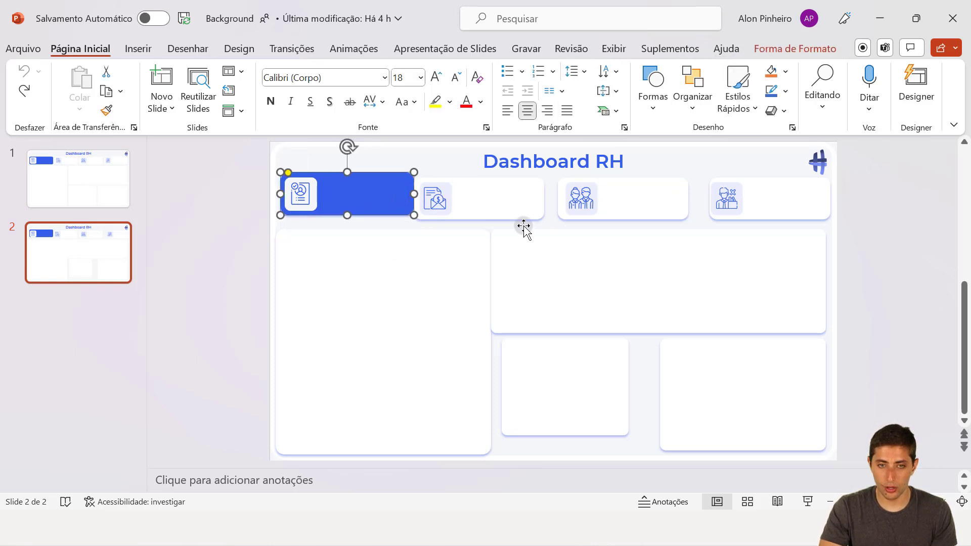
pyautogui.click(520, 210)
pyautogui.click(776, 49)
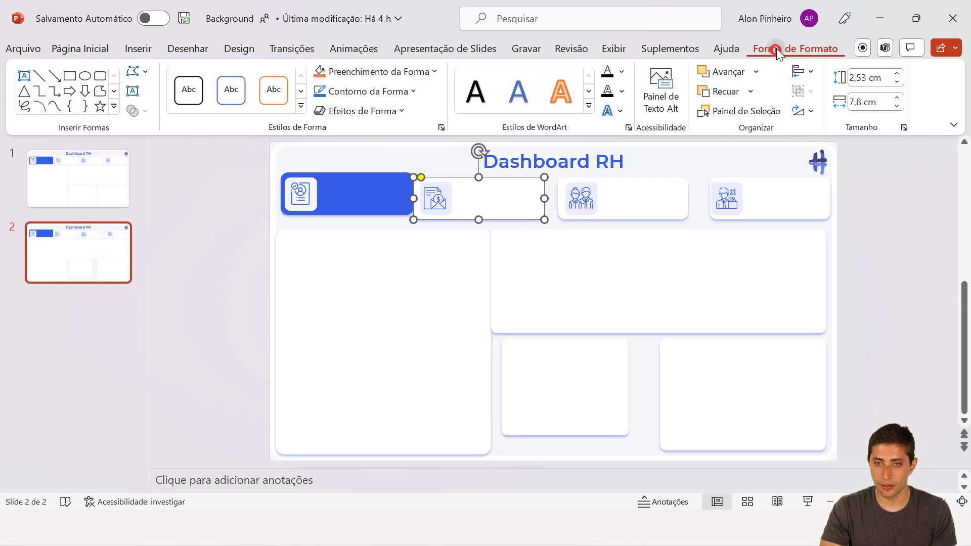
pyautogui.click(805, 72)
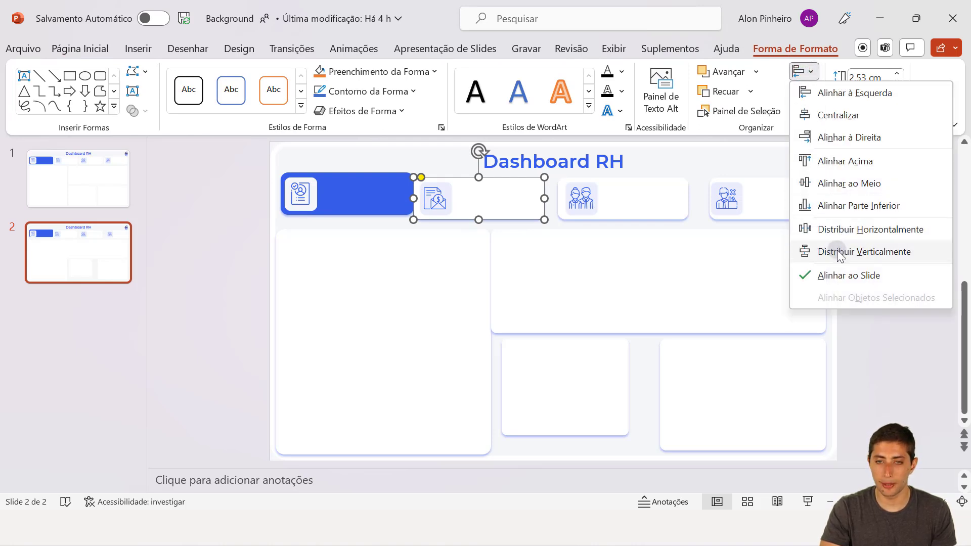
pyautogui.click(828, 233)
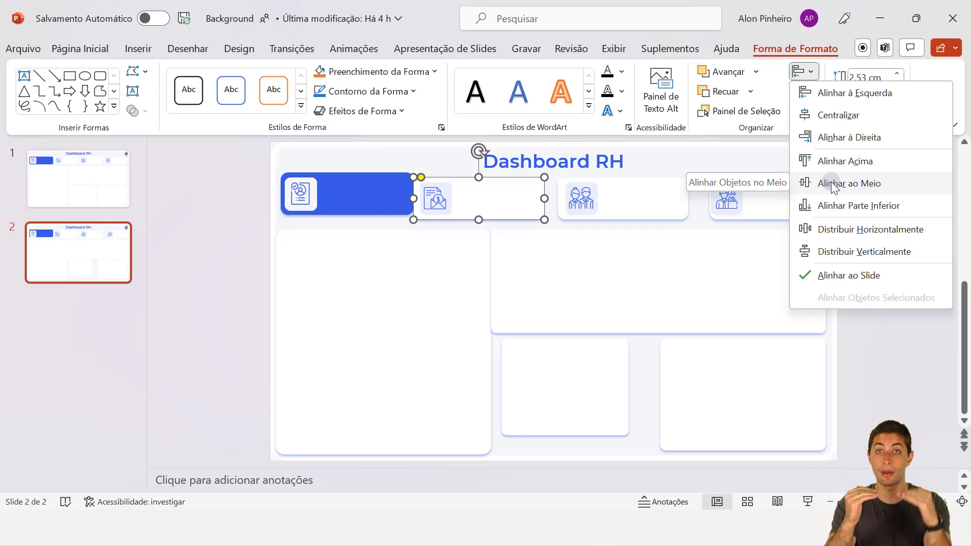
pyautogui.click(832, 185)
pyautogui.click(616, 266)
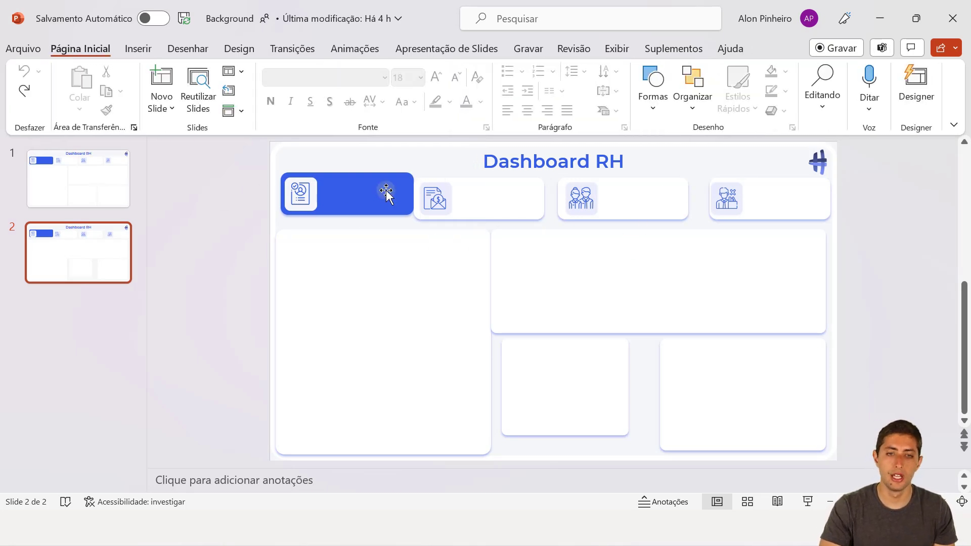
pyautogui.hotkey('alt', 'Tab')
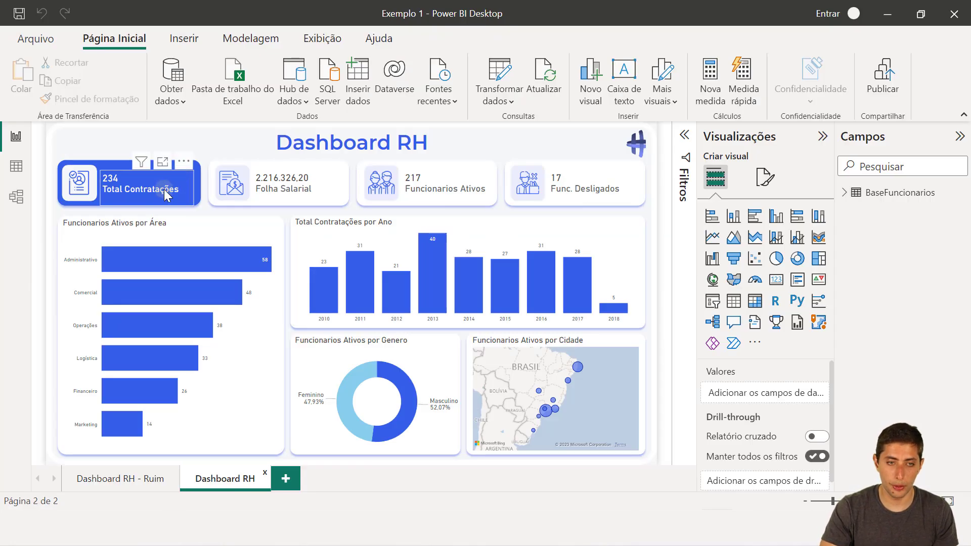
# Step: Review the Formato > Alinhar options for the Total Contratações card, then show the Dashboard RH - Ruim page
pyautogui.click(169, 184)
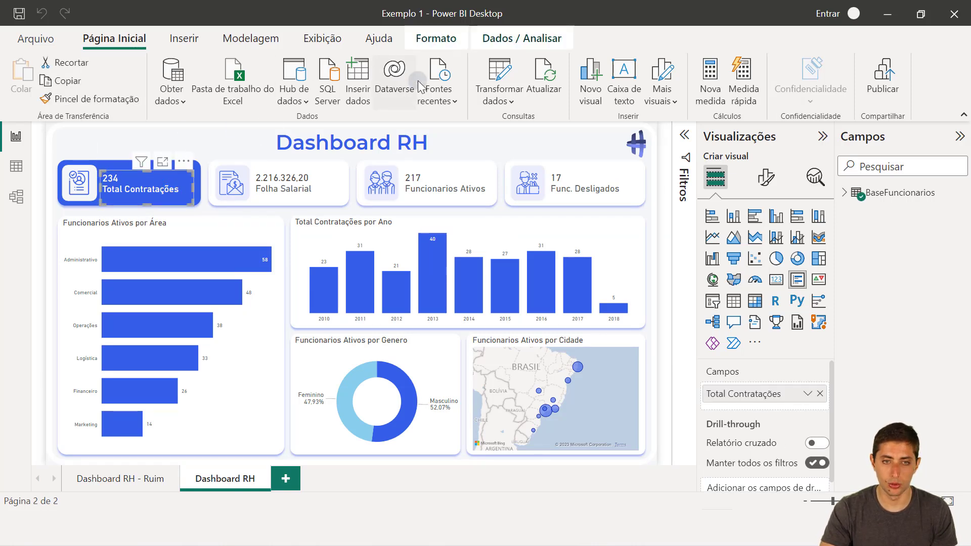
pyautogui.click(434, 38)
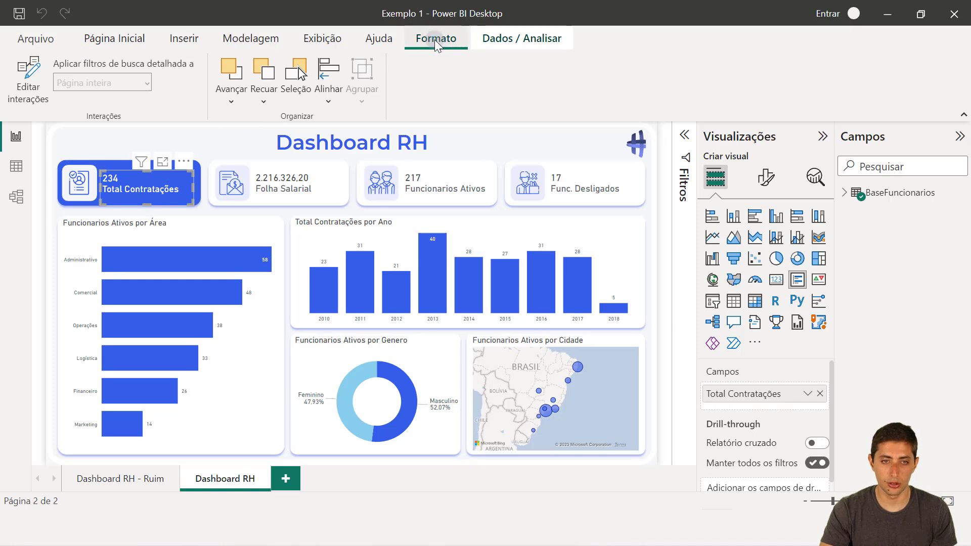
pyautogui.click(339, 99)
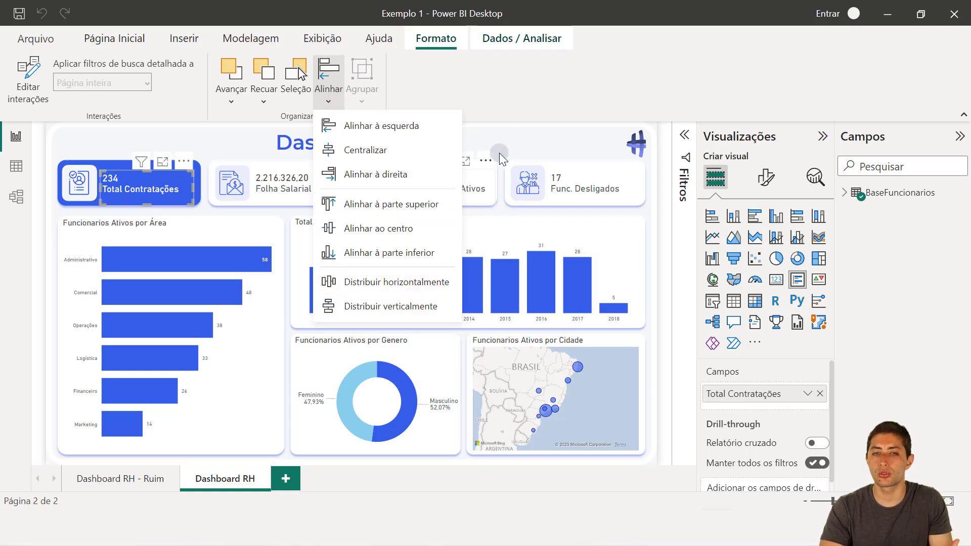
pyautogui.click(522, 139)
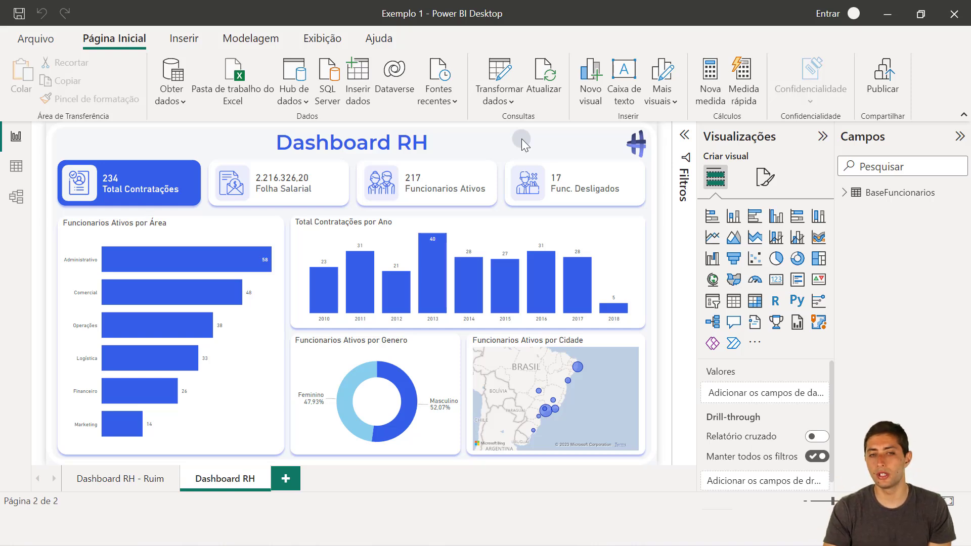
pyautogui.moveTo(476, 181)
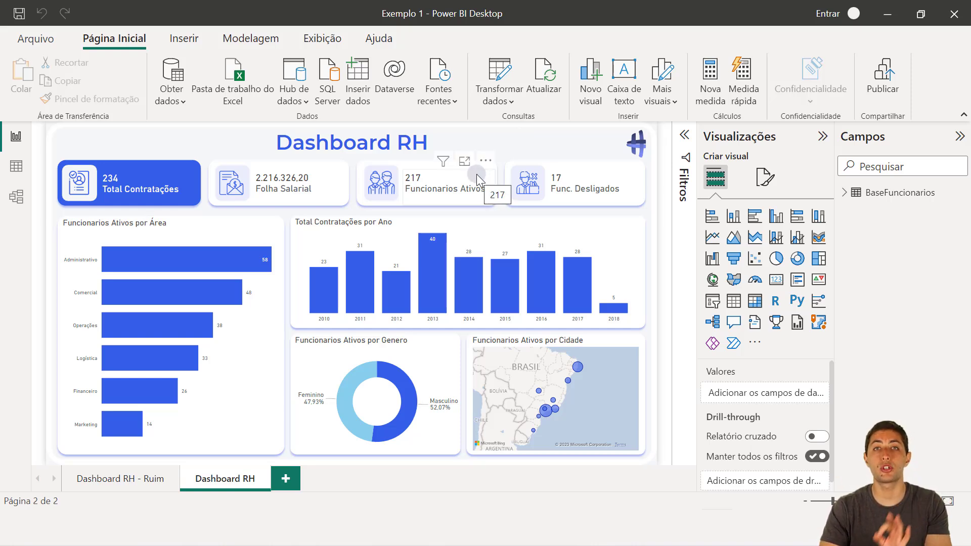
pyautogui.click(142, 480)
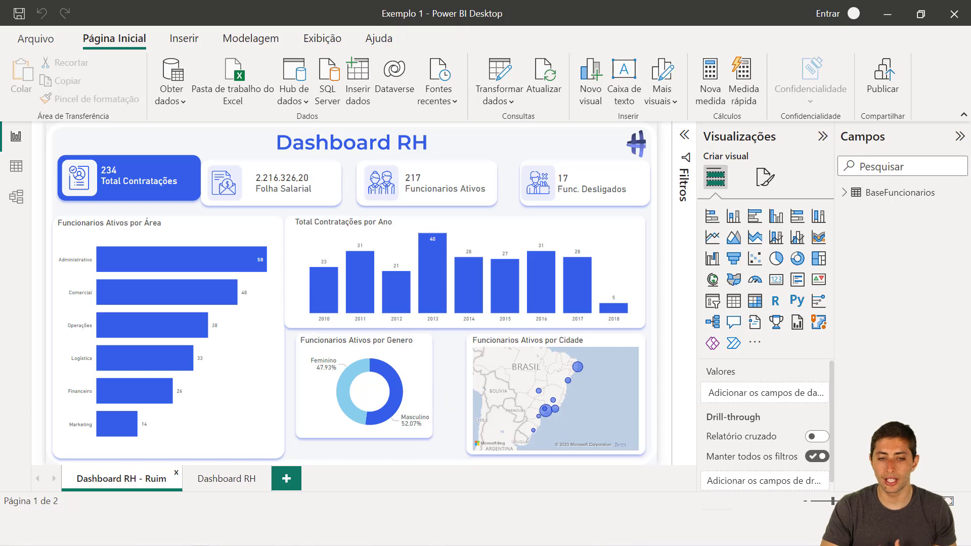
# Step: Return to the Dashboard RH page
pyautogui.click(218, 474)
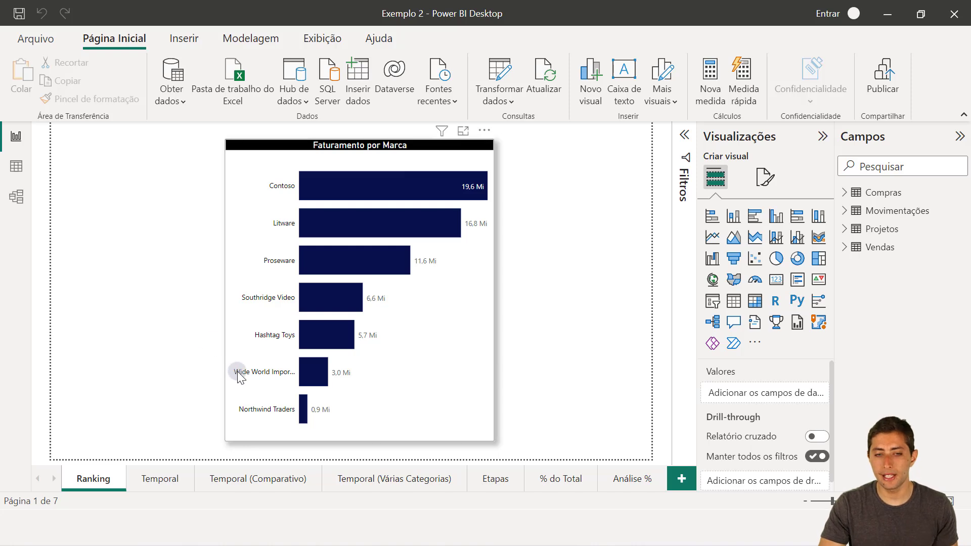
# Step: Drag the Faturamento por Marca chart's top-right handle to make it slightly wider and shorter
pyautogui.click(420, 404)
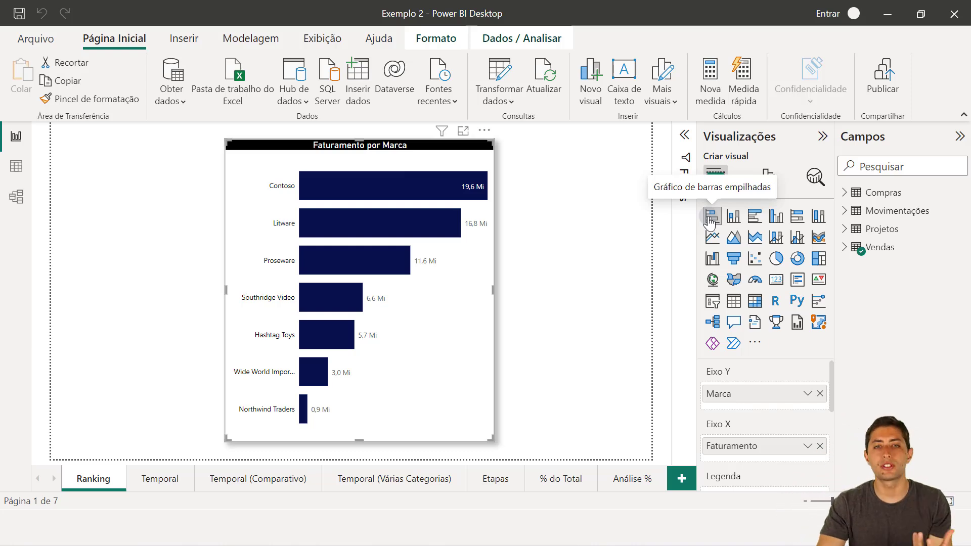
pyautogui.click(557, 244)
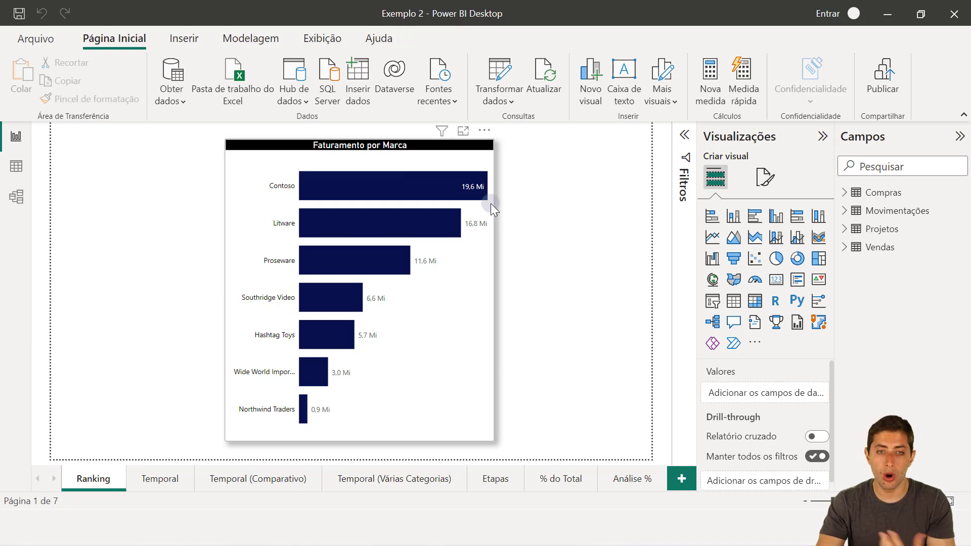
pyautogui.click(472, 298)
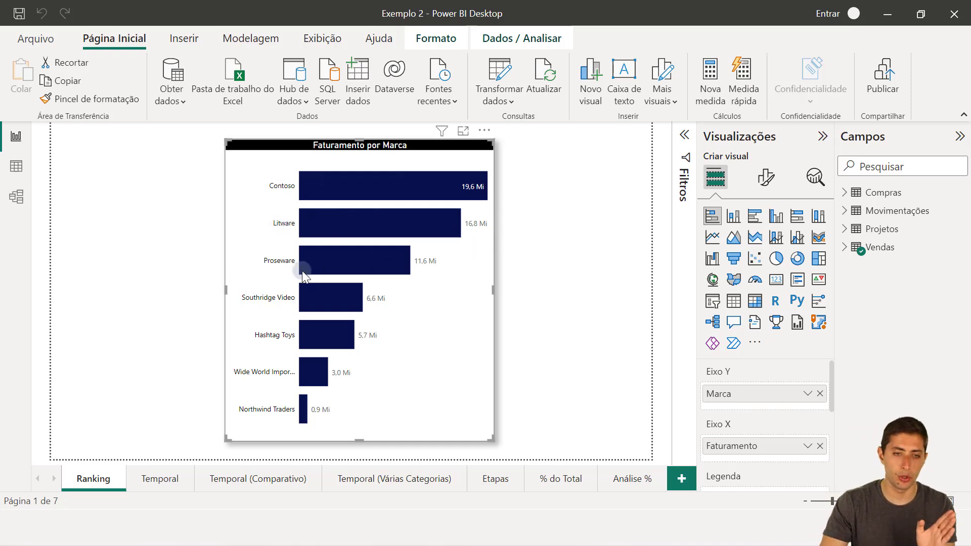
pyautogui.click(429, 279)
pyautogui.moveTo(493, 154); pyautogui.dragTo(558, 232)
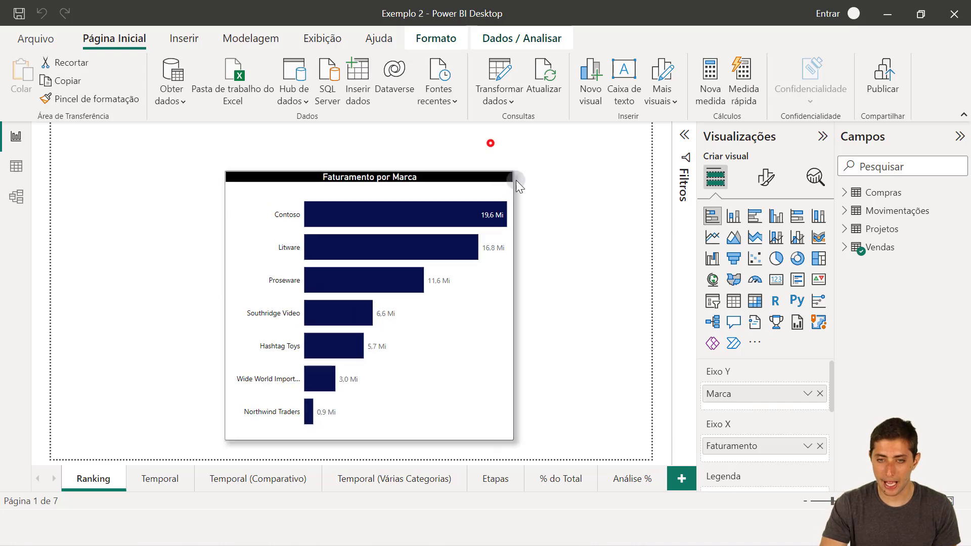
# Step: Convert Faturamento por Marca to a stacked column chart, widen it leftward, and sketch a Z-shaped reading path
pyautogui.click(731, 220)
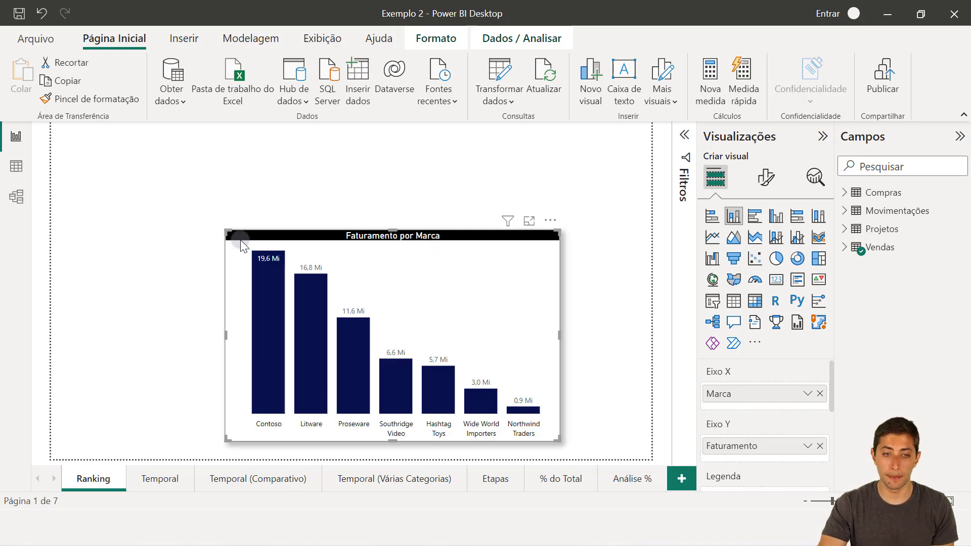
pyautogui.moveTo(241, 241); pyautogui.dragTo(194, 233)
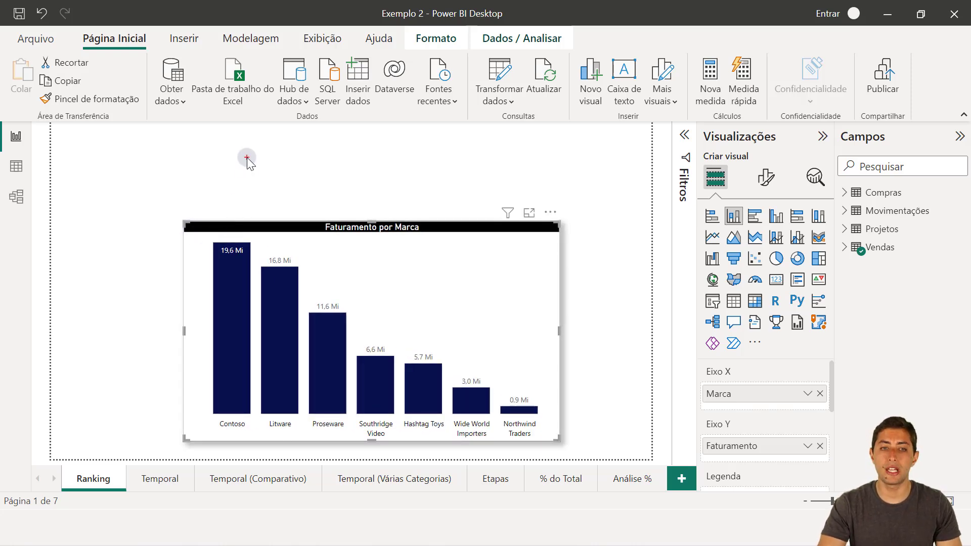
pyautogui.moveTo(251, 140)
pyautogui.mouseDown()
pyautogui.moveTo(272, 196)
pyautogui.moveTo(381, 195)
pyautogui.mouseUp()
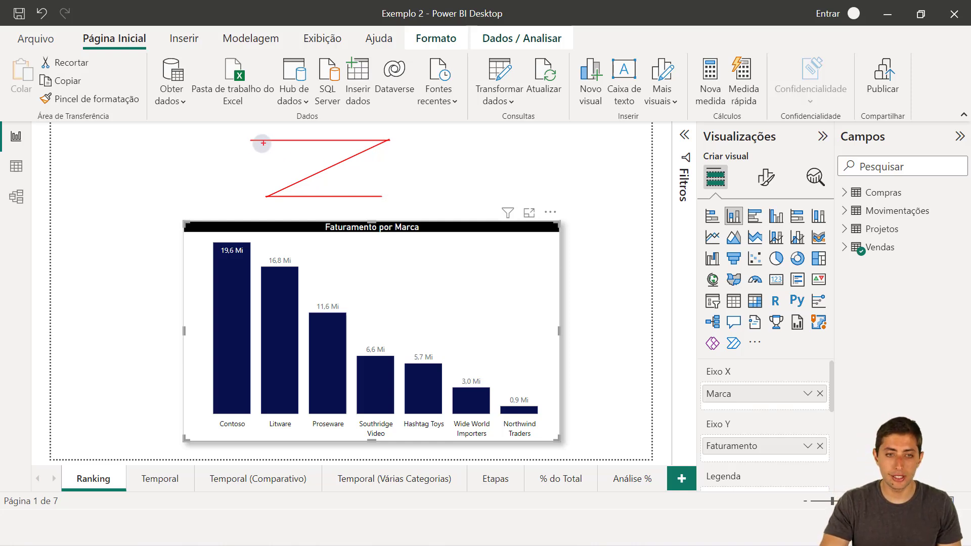
# Step: Clear the page annotations, switch the chart back to stacked bars, and make it narrower and taller
pyautogui.moveTo(243, 130)
pyautogui.mouseDown()
pyautogui.moveTo(281, 133)
pyautogui.moveTo(267, 154)
pyautogui.mouseUp()
pyautogui.hotkey('ctrl', 'z')
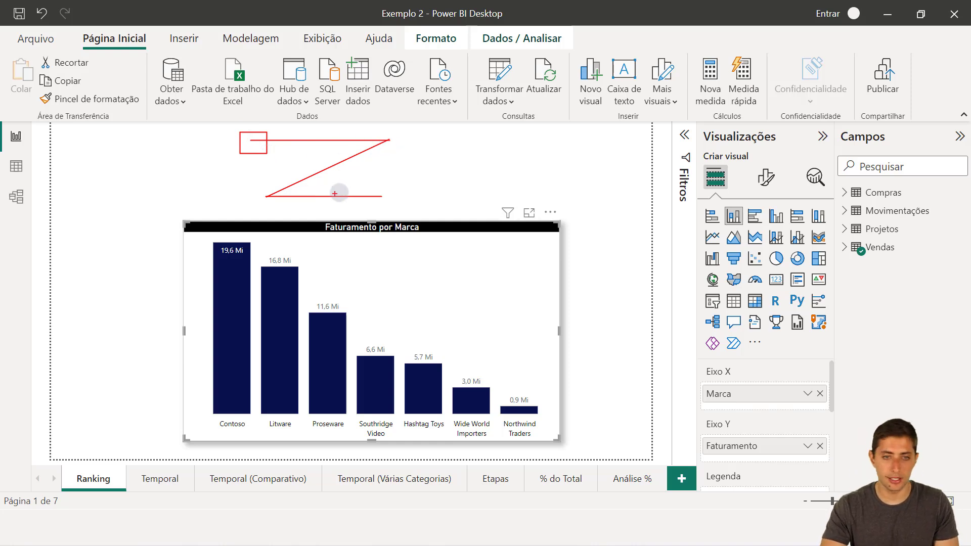
pyautogui.press('Escape')
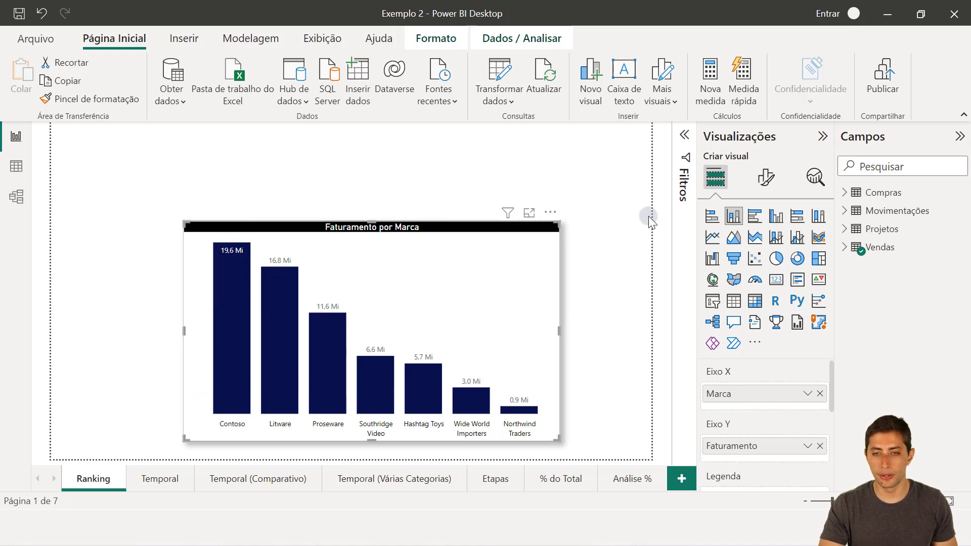
pyautogui.click(712, 216)
pyautogui.moveTo(557, 224); pyautogui.dragTo(547, 195)
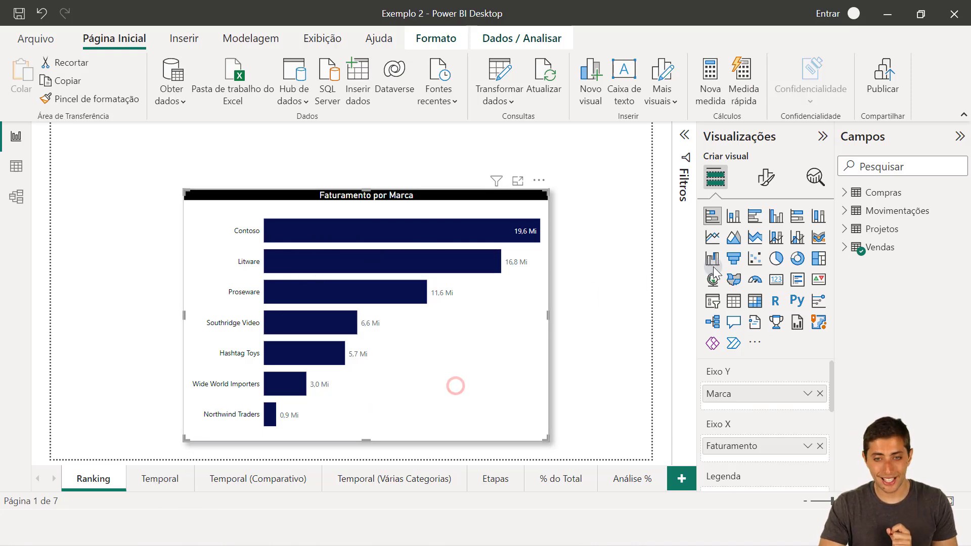
# Step: Preview the brand revenue chart as a pie, restore the stacked bars, then open the Temporal page
pyautogui.click(774, 256)
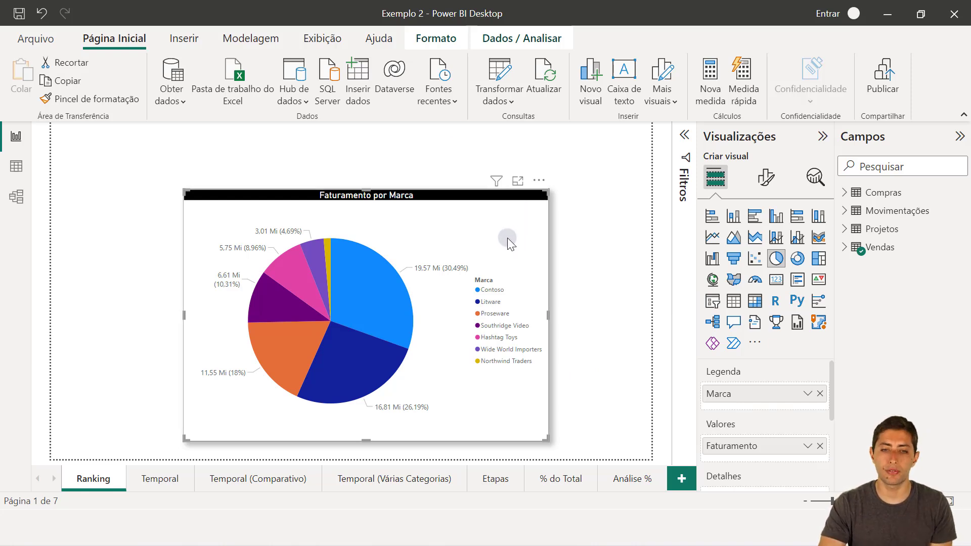
pyautogui.click(712, 216)
pyautogui.click(161, 479)
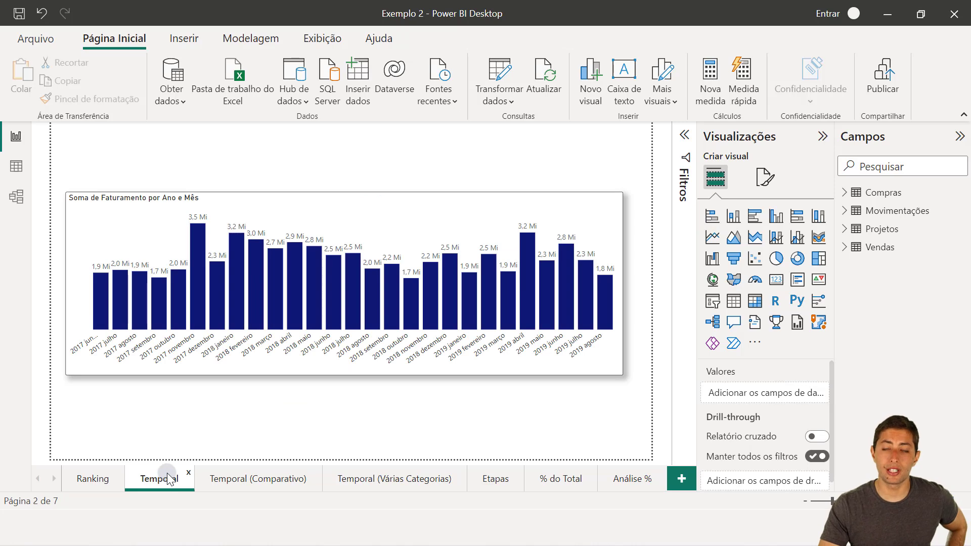
# Step: Try the monthly revenue chart as taller bars, restore wider, shorter columns, then open Temporal (Comparativo)
pyautogui.click(333, 369)
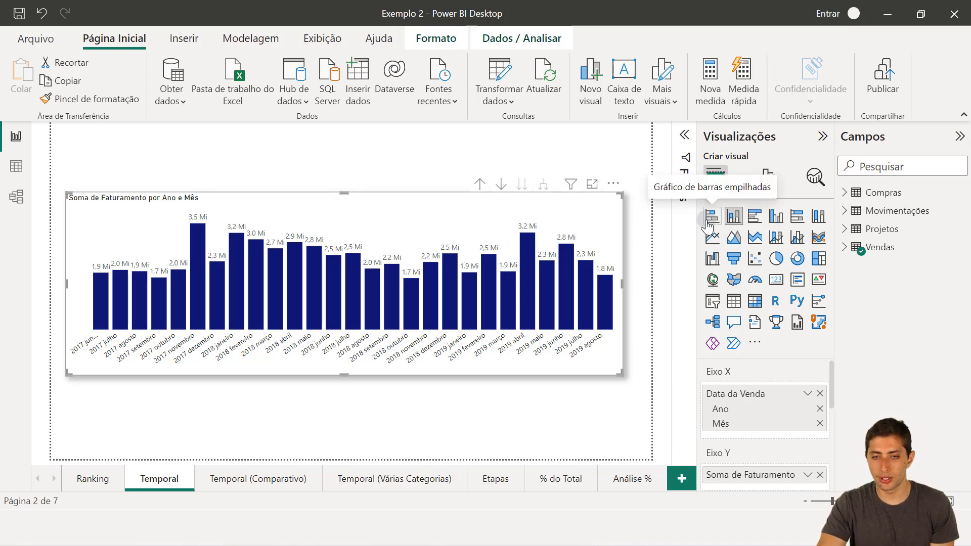
pyautogui.click(708, 220)
pyautogui.moveTo(619, 375)
pyautogui.mouseDown()
pyautogui.moveTo(558, 432)
pyautogui.moveTo(508, 458)
pyautogui.mouseUp()
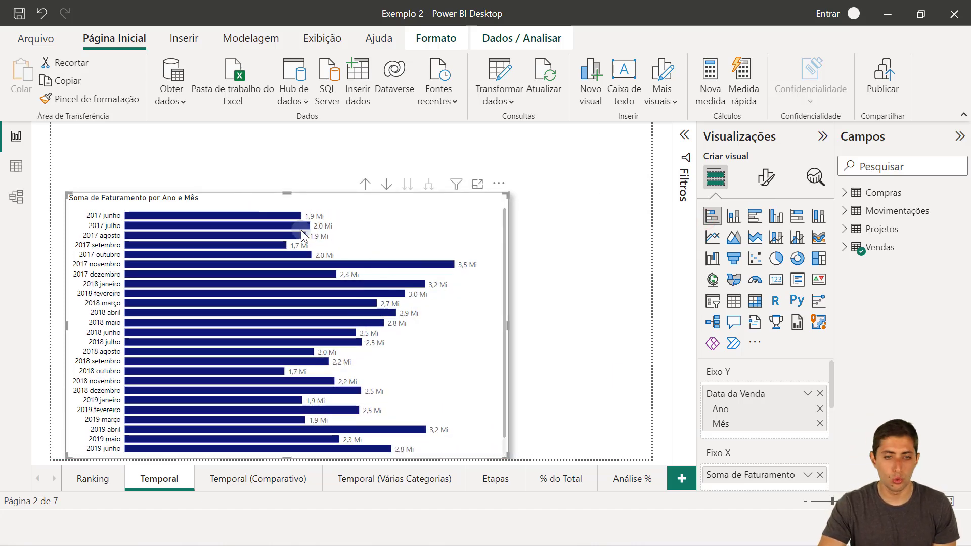
pyautogui.click(733, 217)
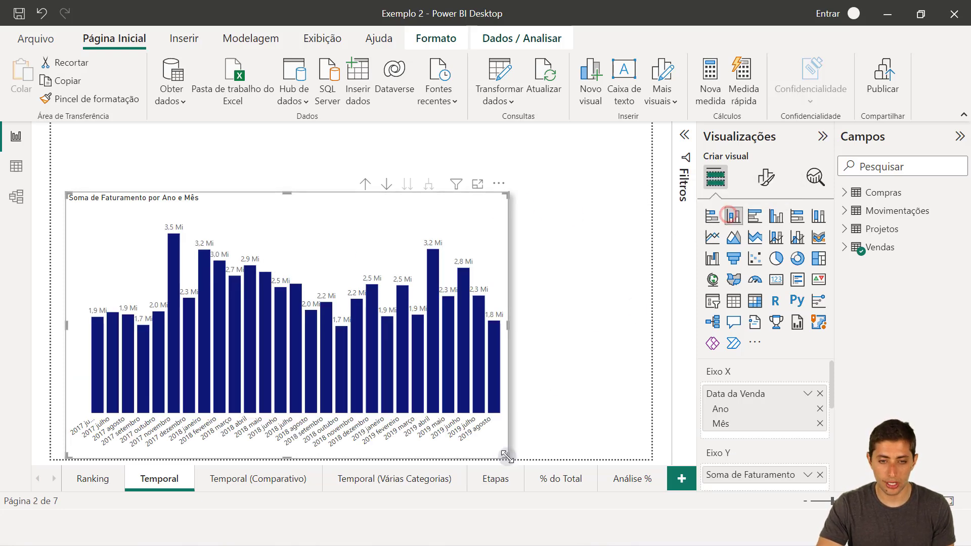
pyautogui.moveTo(507, 457); pyautogui.dragTo(585, 421)
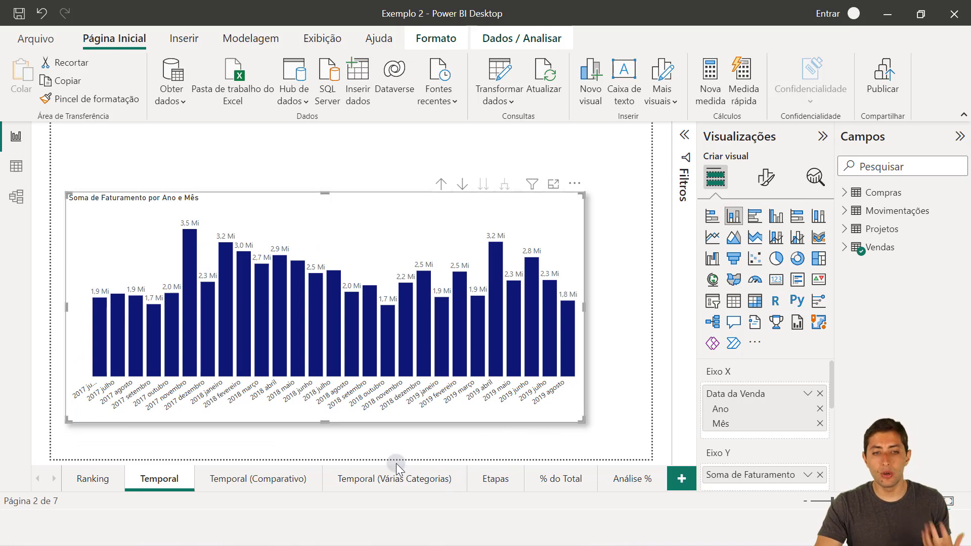
pyautogui.moveTo(369, 319)
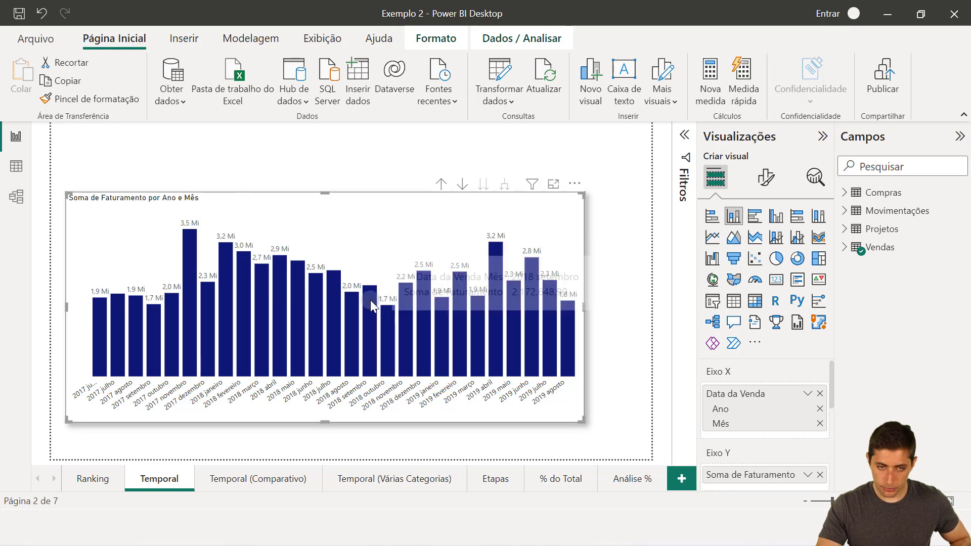
pyautogui.click(280, 476)
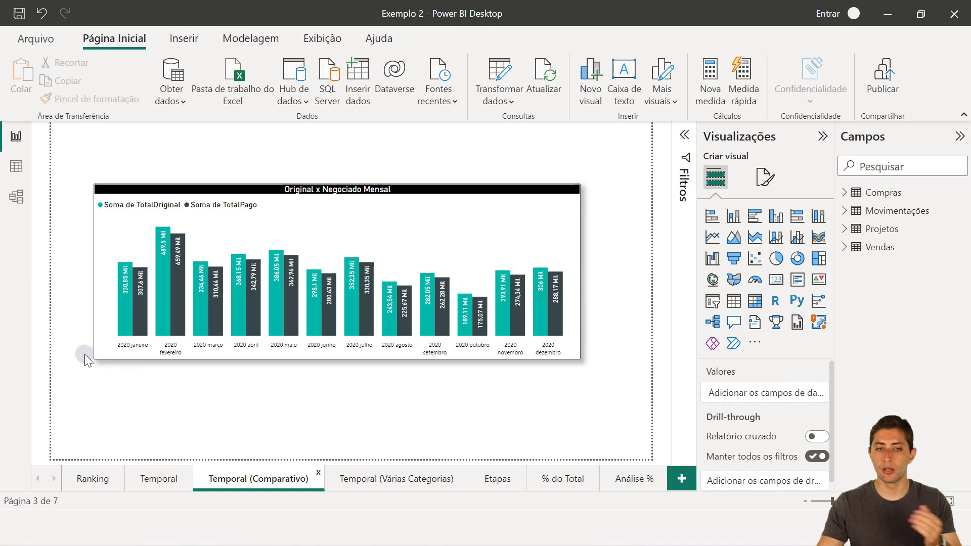
pyautogui.click(362, 215)
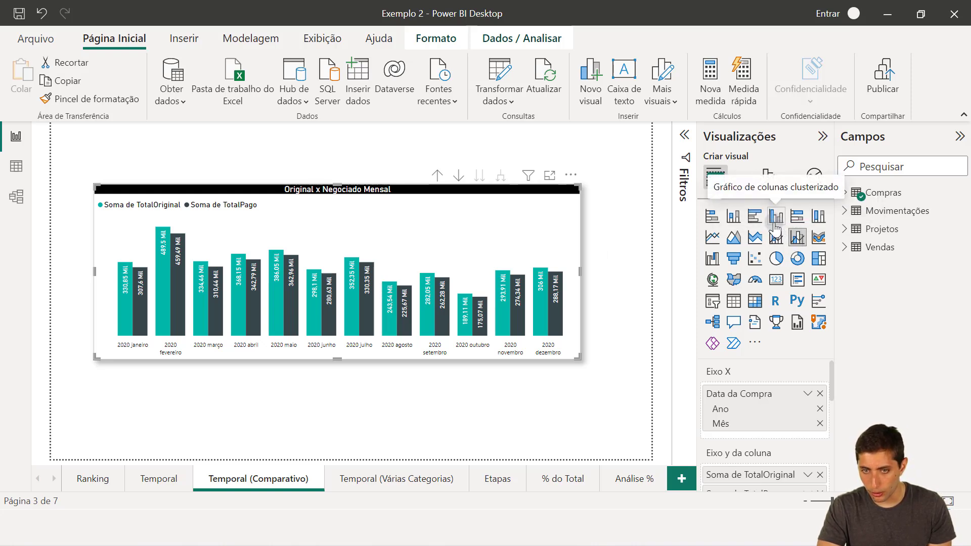
pyautogui.click(775, 221)
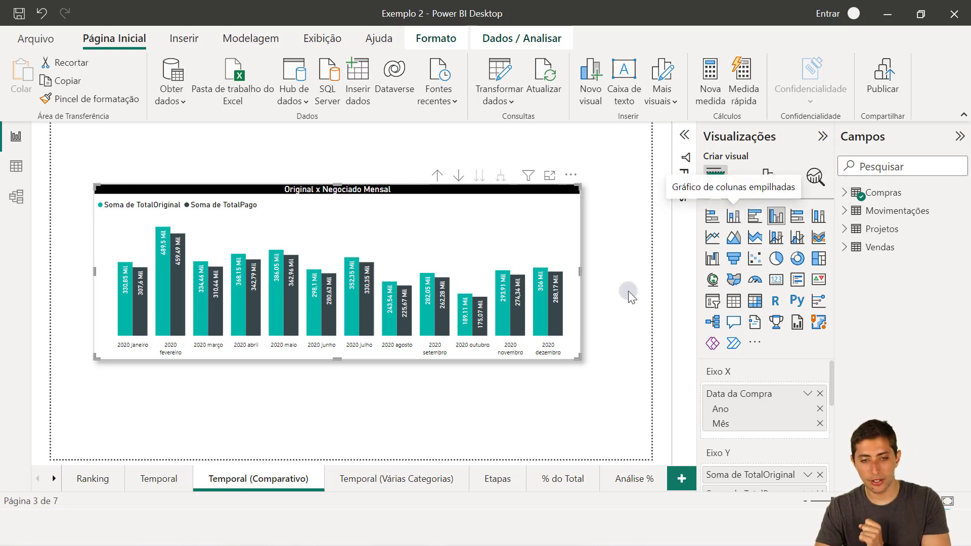
pyautogui.click(361, 481)
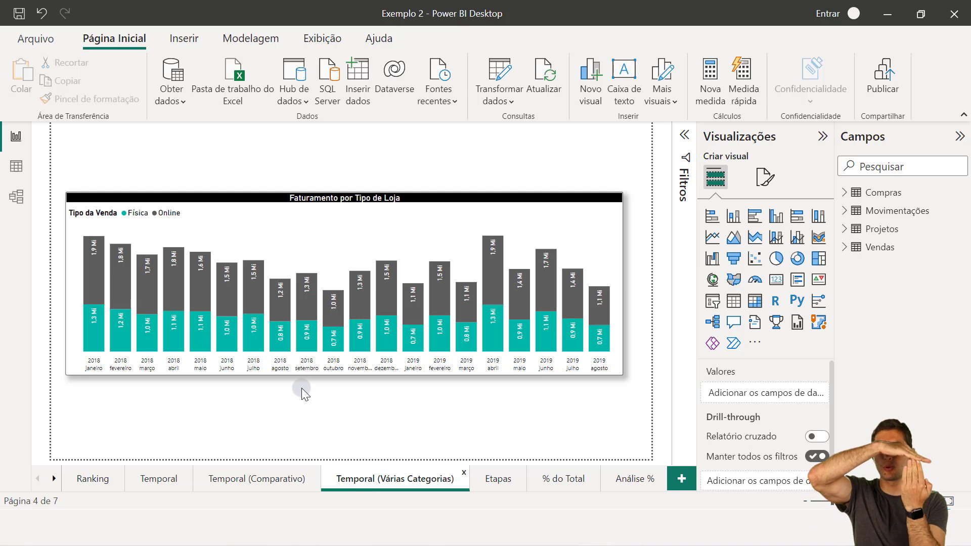
pyautogui.moveTo(273, 244)
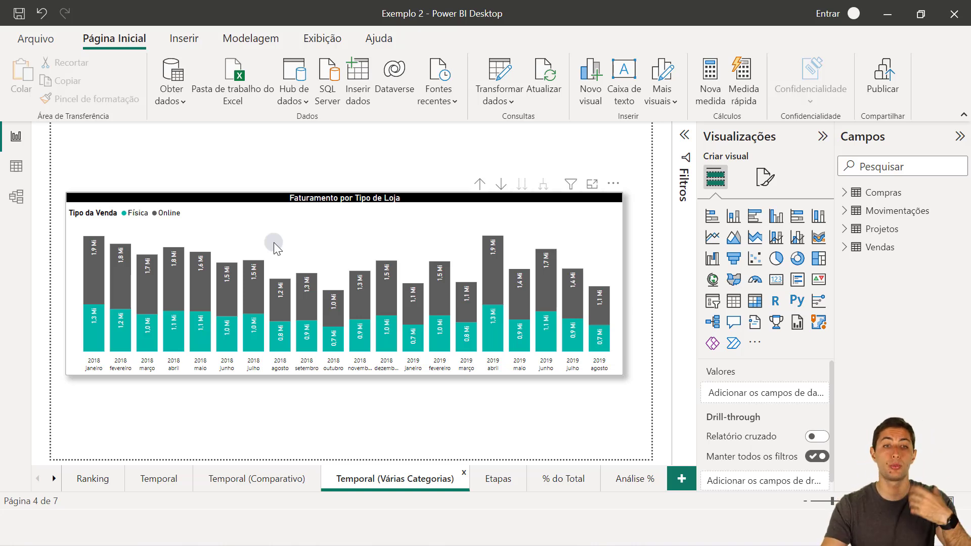
# Step: Go to the Temporal (Comparativo) page and select its Original x Negociado Mensal chart
pyautogui.click(274, 243)
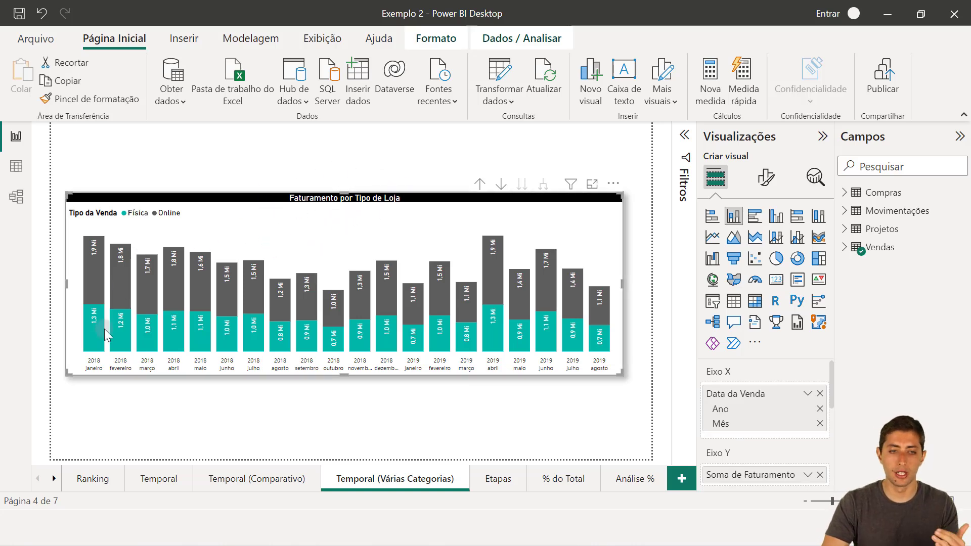
pyautogui.moveTo(94, 328)
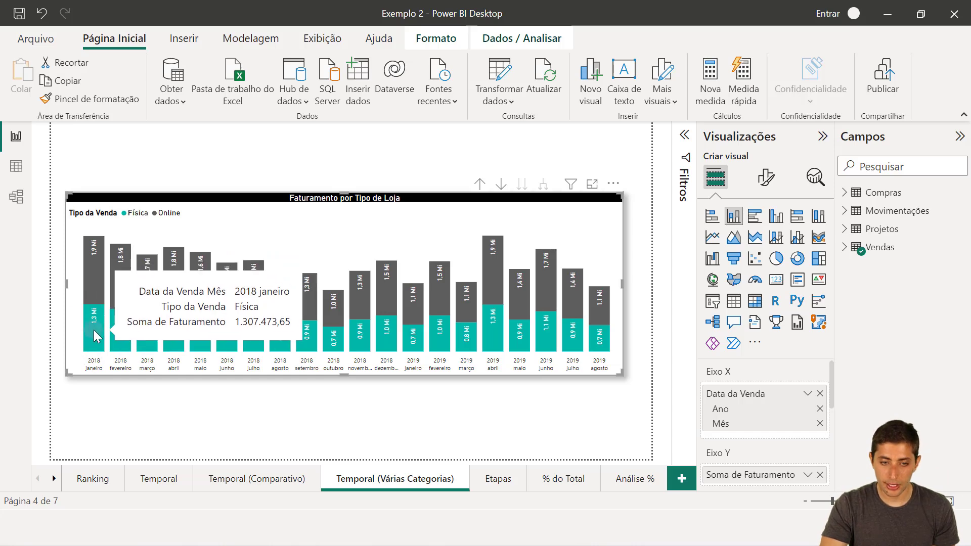
pyautogui.click(239, 479)
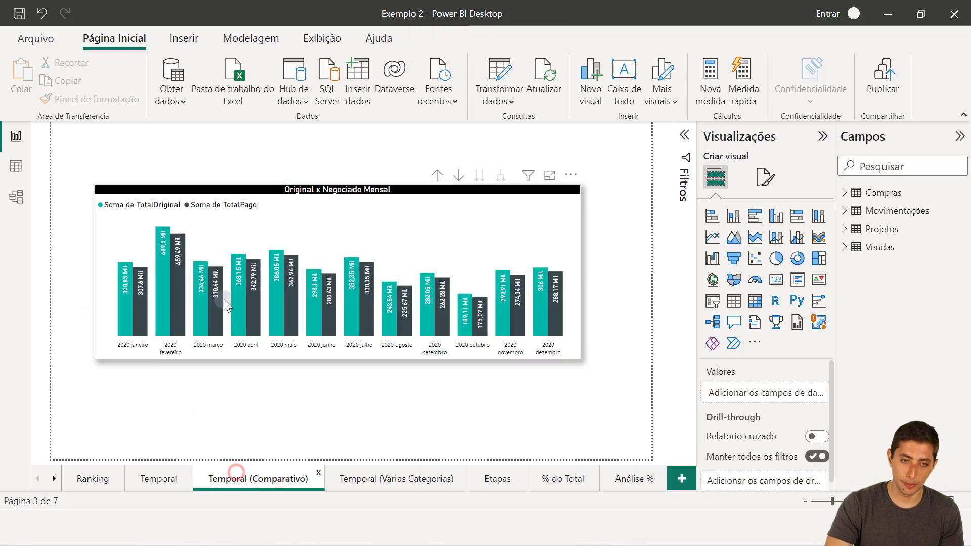
pyautogui.click(222, 241)
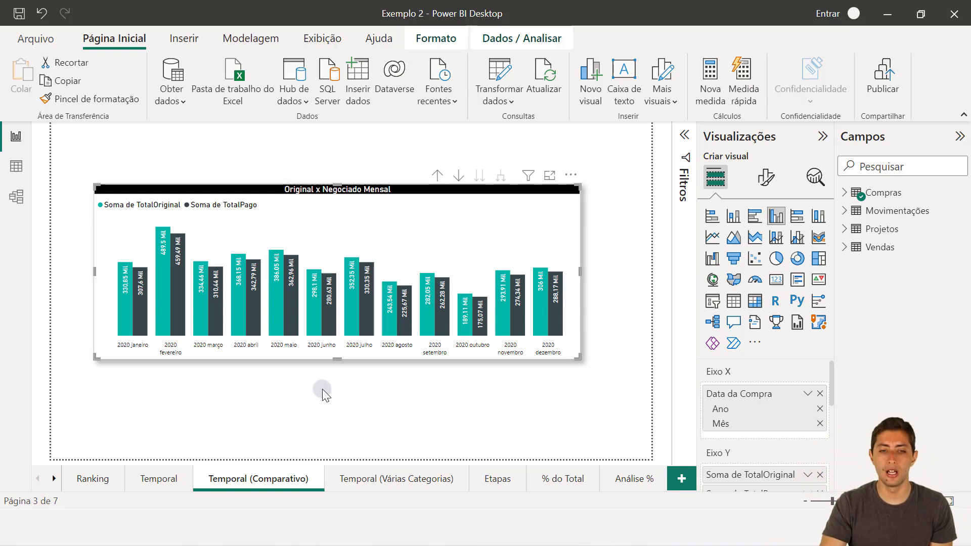
# Step: Try stacked columns on the store-type revenue chart, undo to clustered columns, and return to Temporal (Várias Categorias)
pyautogui.click(461, 240)
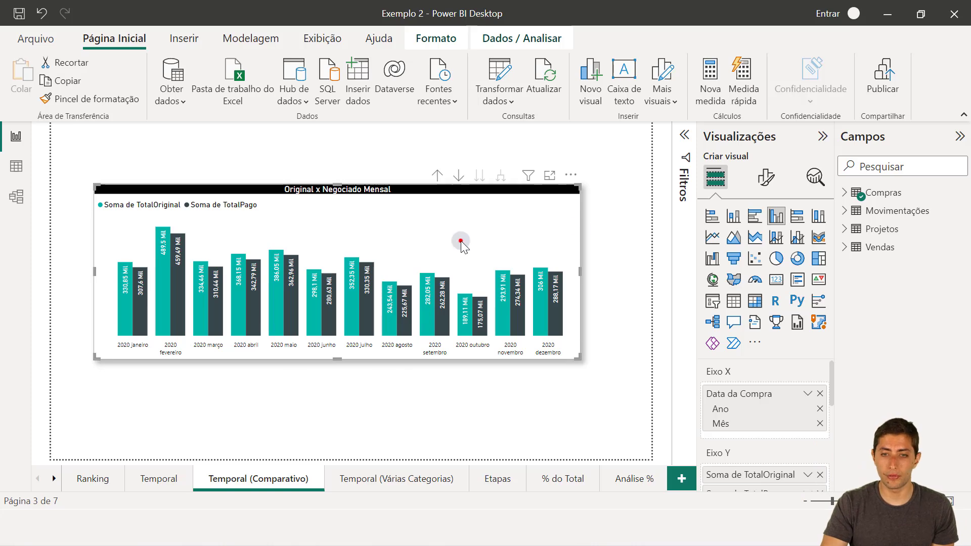
pyautogui.click(732, 219)
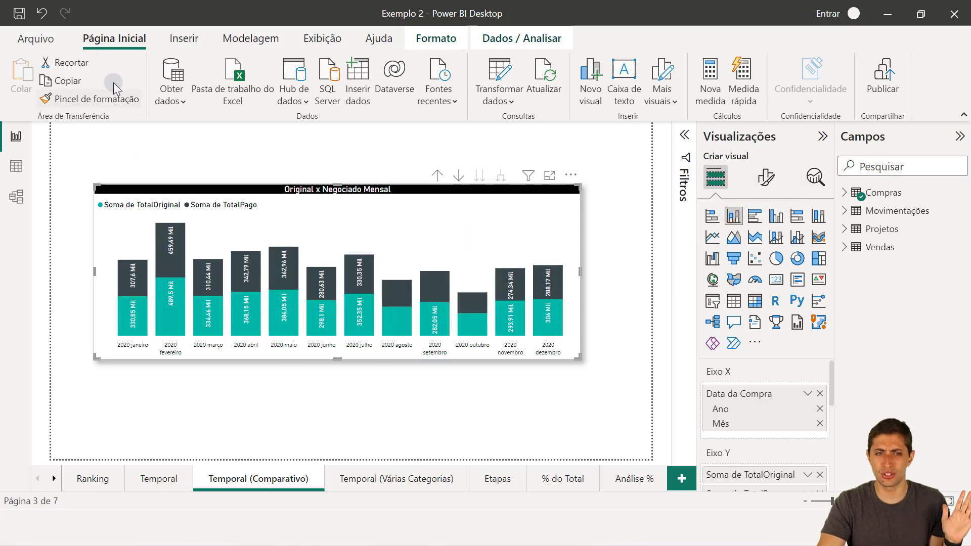
pyautogui.click(41, 14)
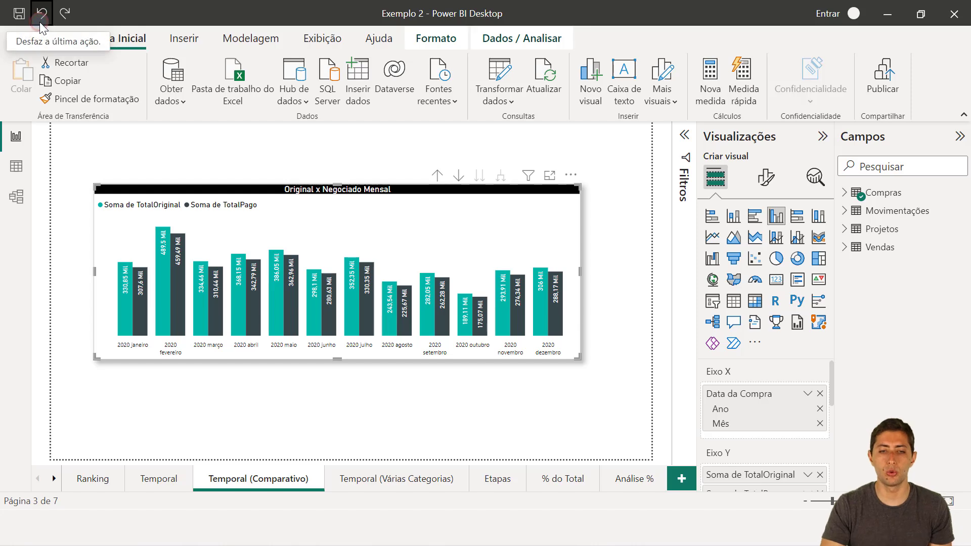
pyautogui.moveTo(396, 479)
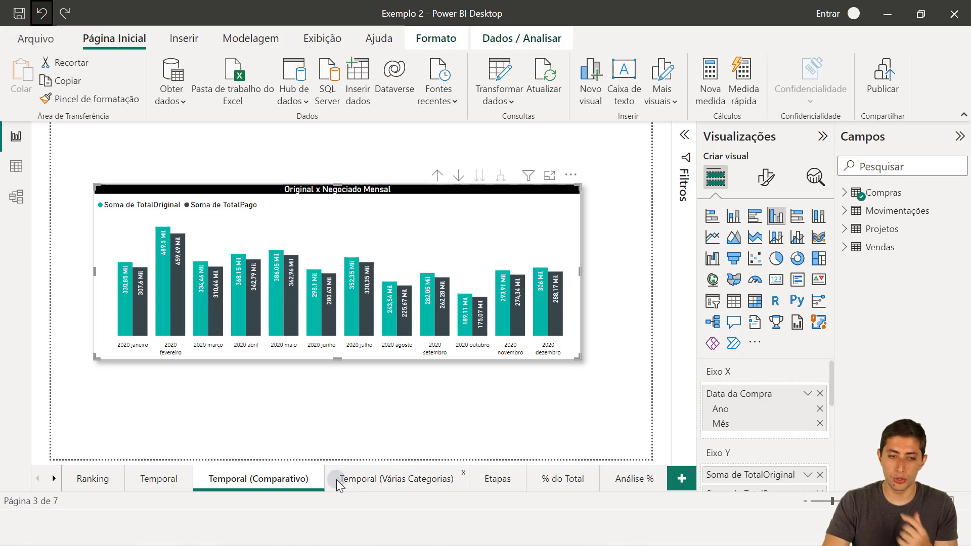
pyautogui.click(295, 474)
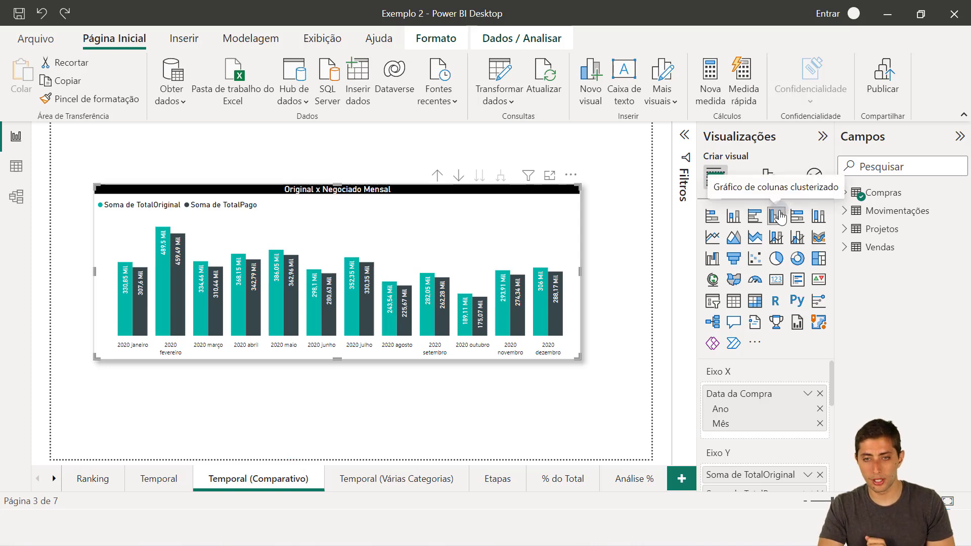
pyautogui.click(370, 485)
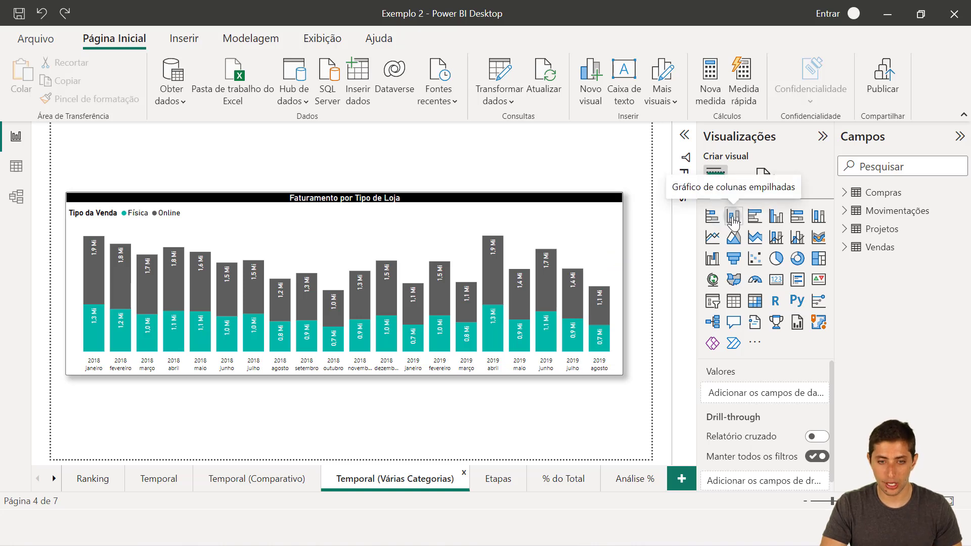
# Step: Switch to the Etapas page and select the Total Oportunidades por Status funnel chart
pyautogui.click(493, 480)
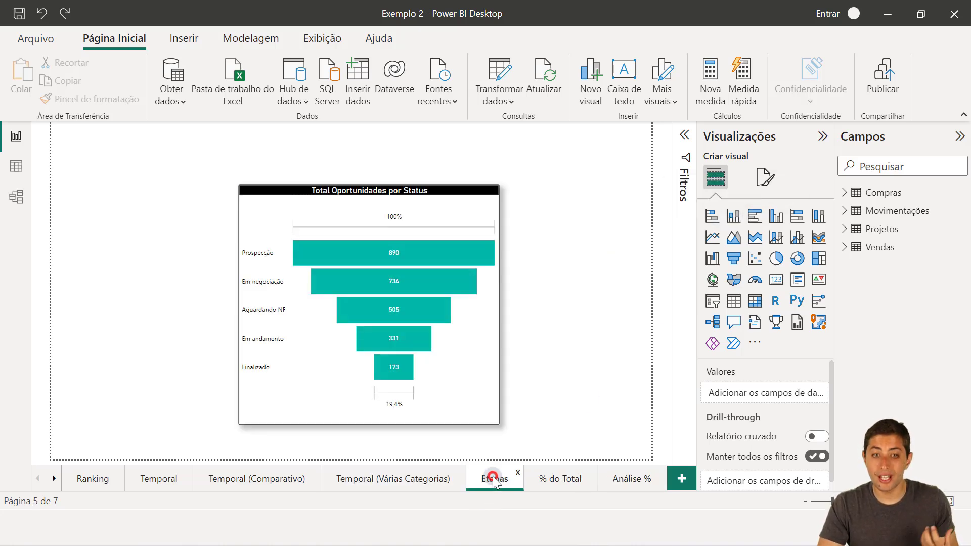
pyautogui.click(490, 411)
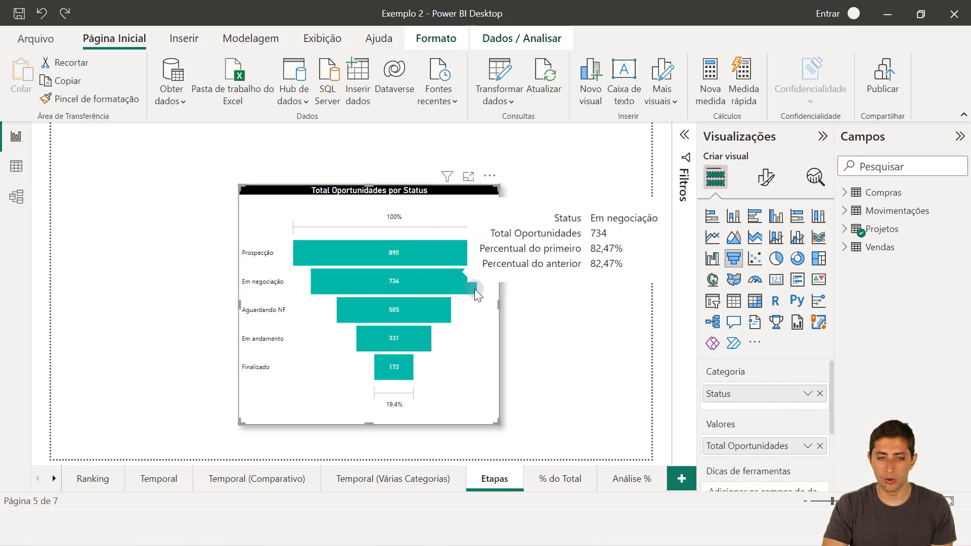
# Step: Select the revenue pie chart on the % do Total page, then move on to the Análise % page
pyautogui.click(564, 479)
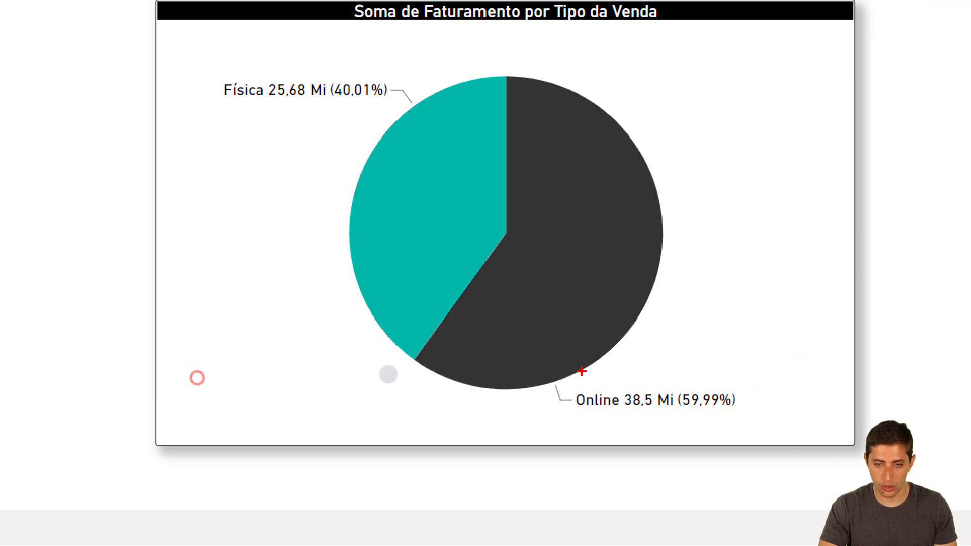
pyautogui.moveTo(569, 372); pyautogui.dragTo(757, 429)
pyautogui.moveTo(192, 66); pyautogui.dragTo(417, 104)
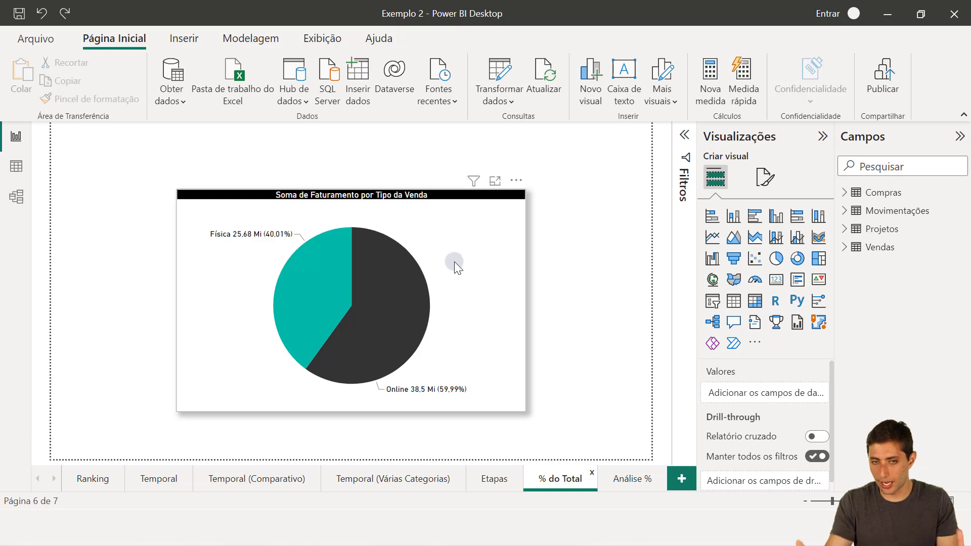
pyautogui.click(454, 262)
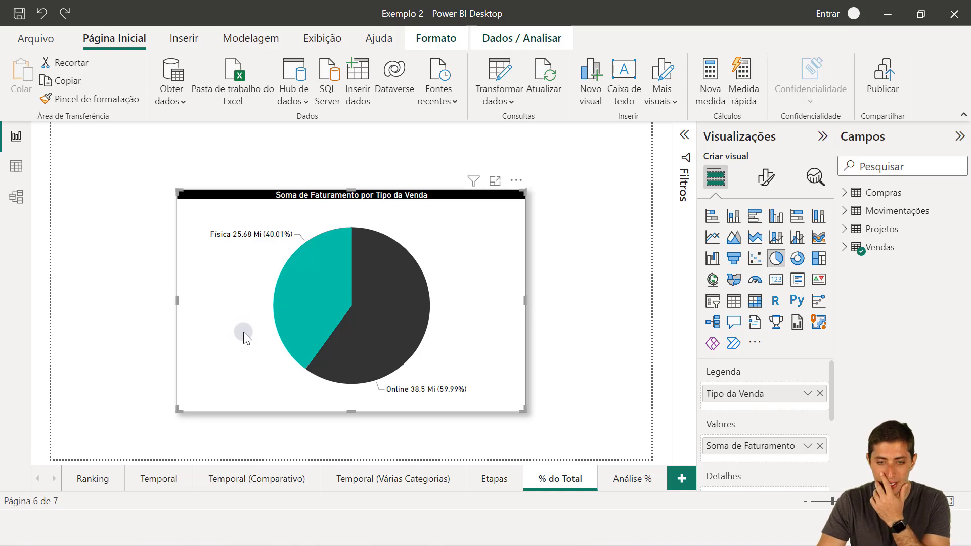
pyautogui.click(632, 479)
# Step: Select the Margem gauge on the Análise % page and show its format settings
pyautogui.click(378, 340)
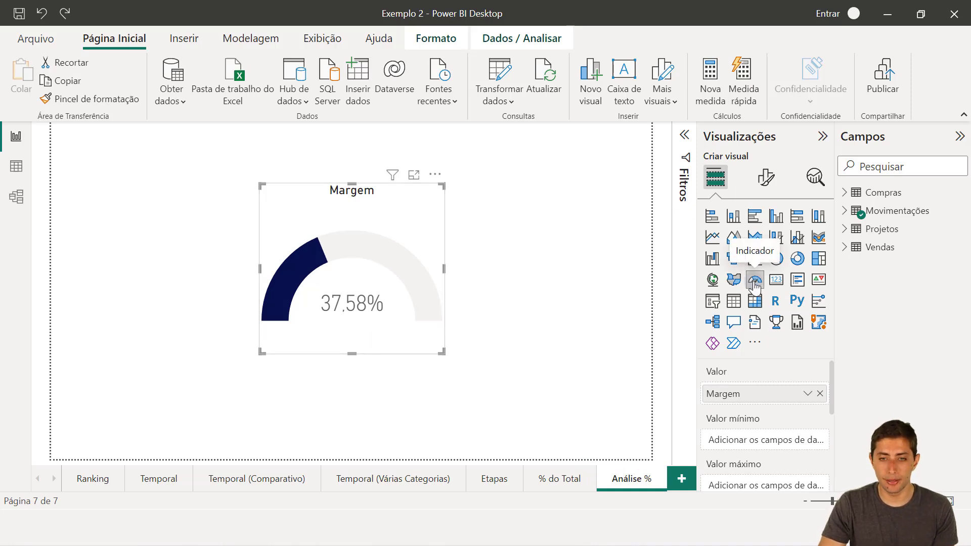
pyautogui.click(380, 254)
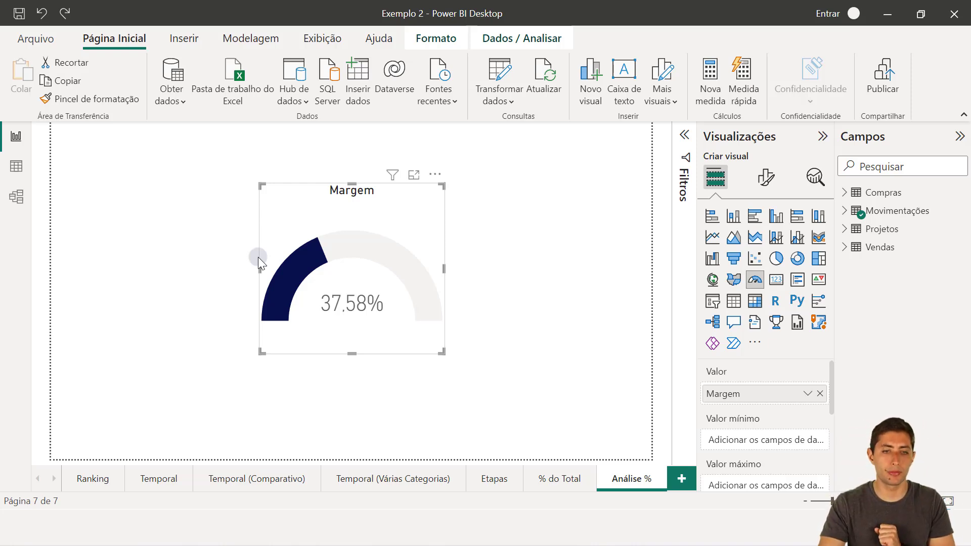
pyautogui.click(765, 178)
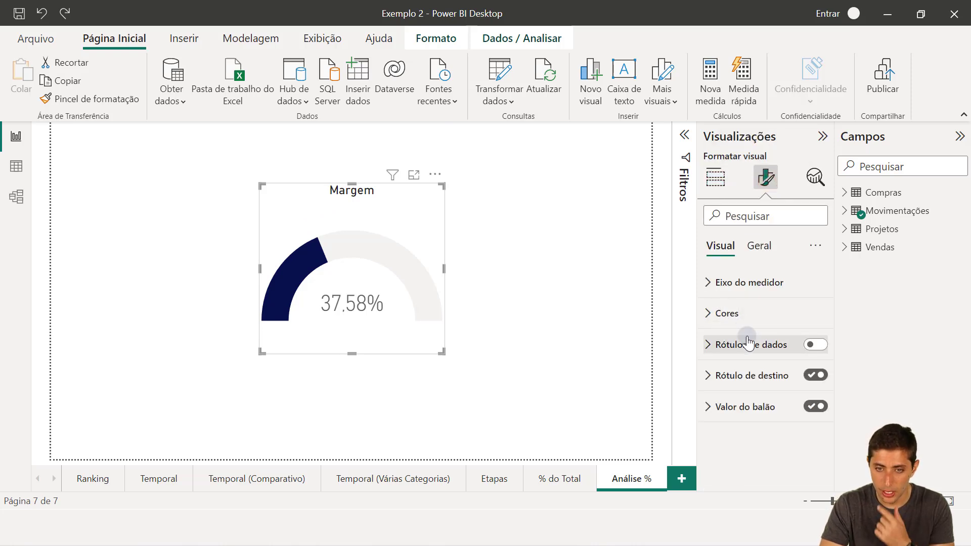
# Step: Set the Margem gauge's Destino value to 0,4 in Eixo do medidor, giving a 40% target marker
pyautogui.click(759, 282)
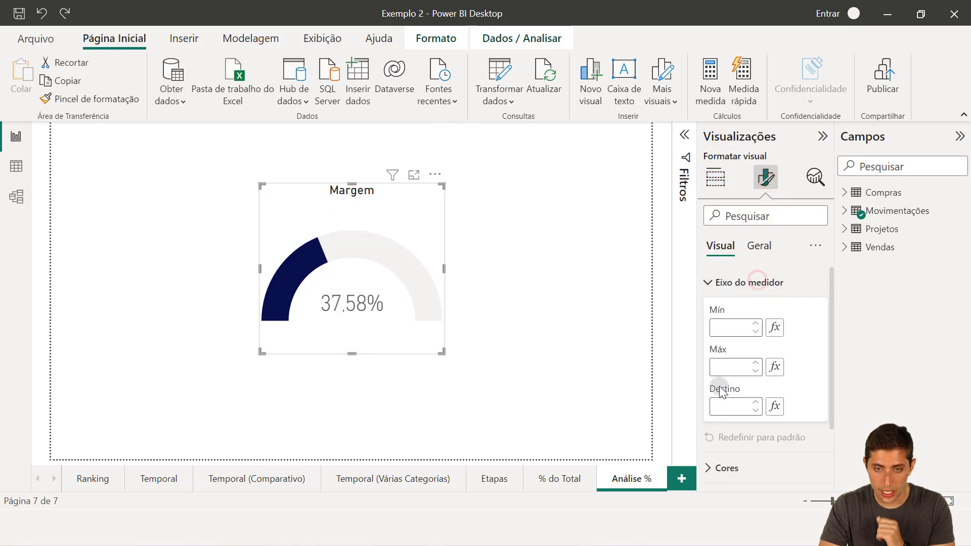
pyautogui.click(726, 406)
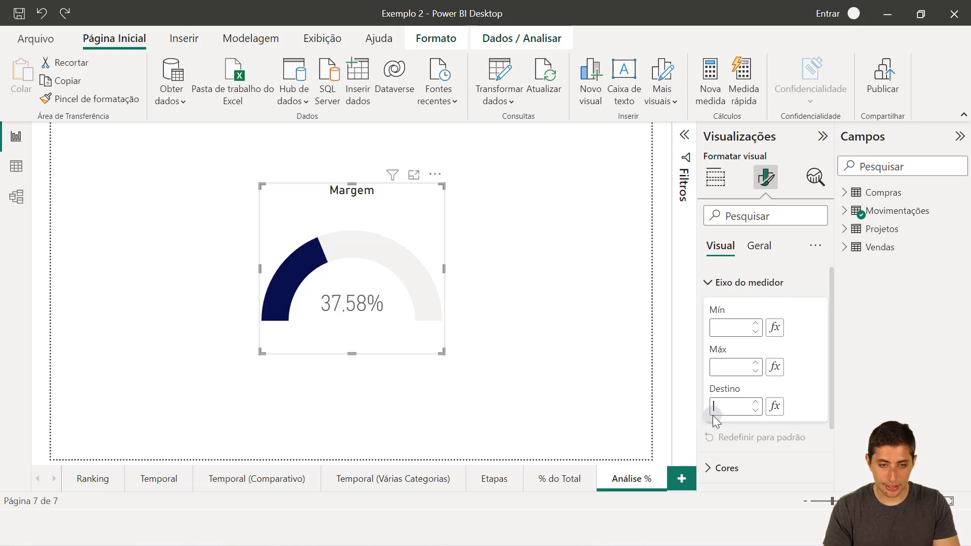
pyautogui.write('0,4')
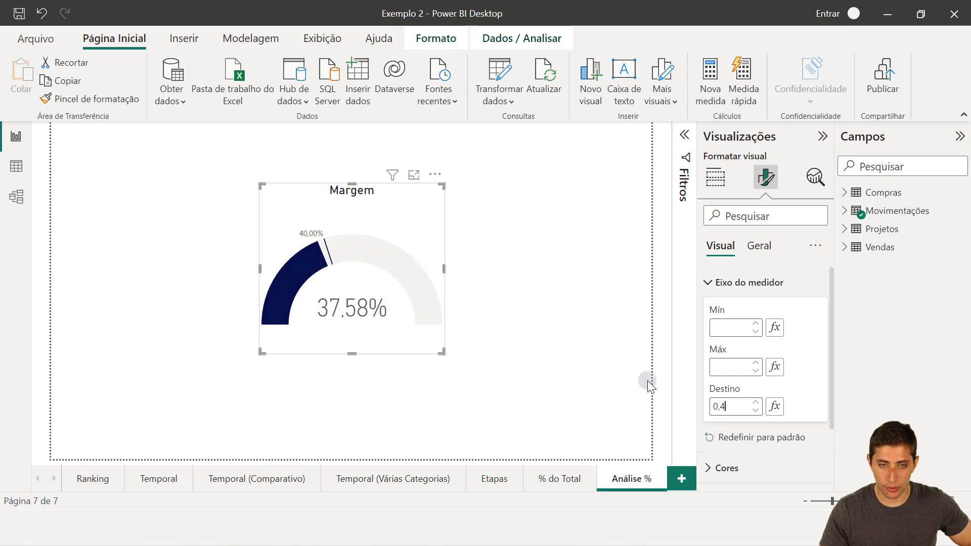
pyautogui.click(459, 262)
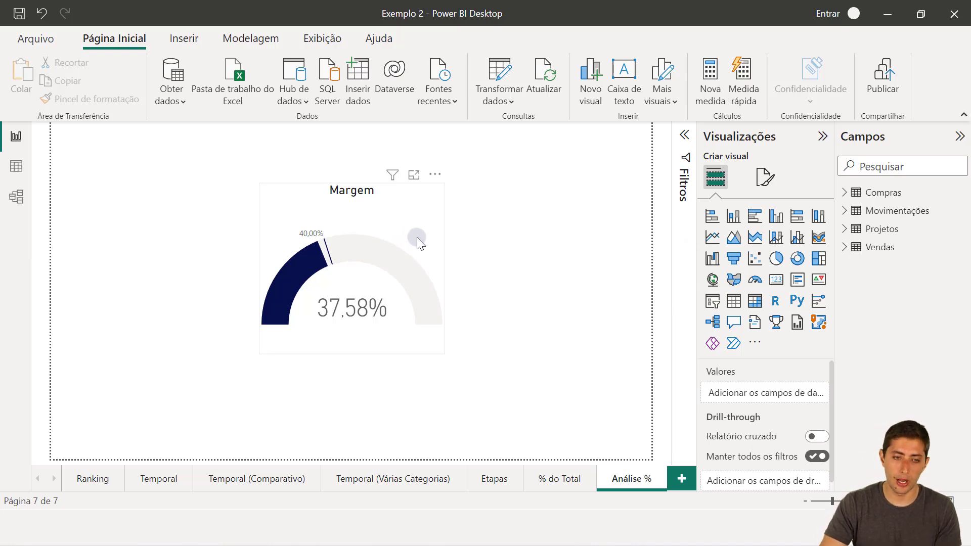
# Step: Switch to the Ranking page and select the Faturamento por Marca bar chart
pyautogui.click(103, 484)
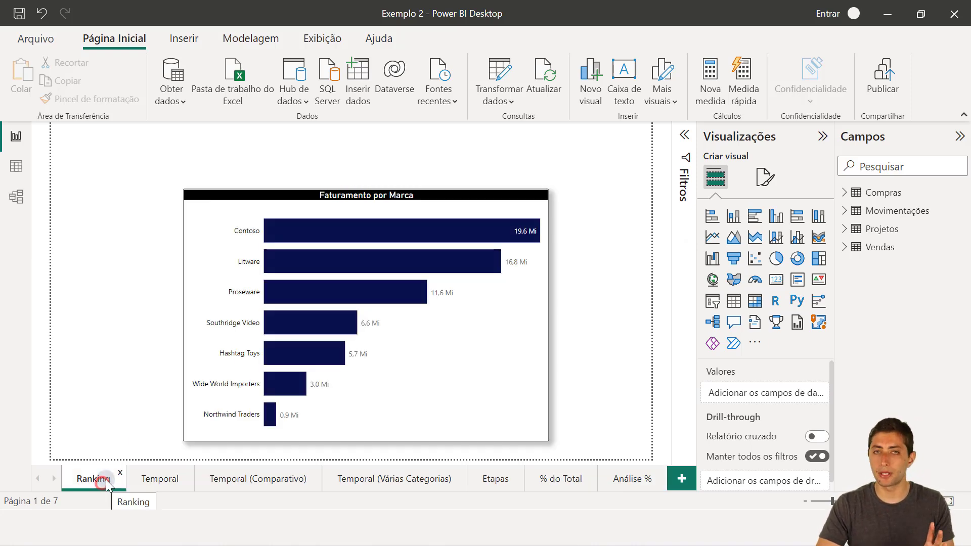
pyautogui.click(435, 427)
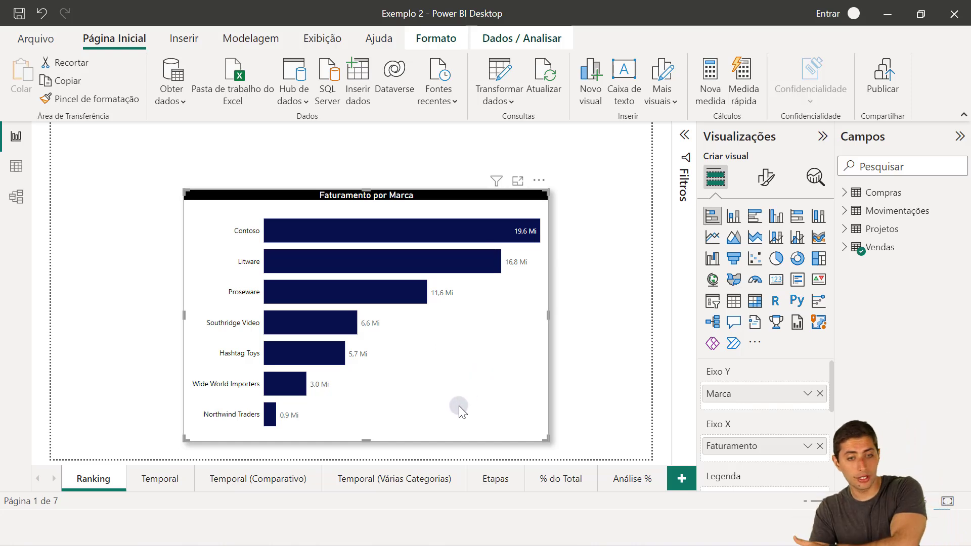
# Step: Preview the Temporal page's monthly revenue chart as line, area and pie, undoing back to columns
pyautogui.click(178, 483)
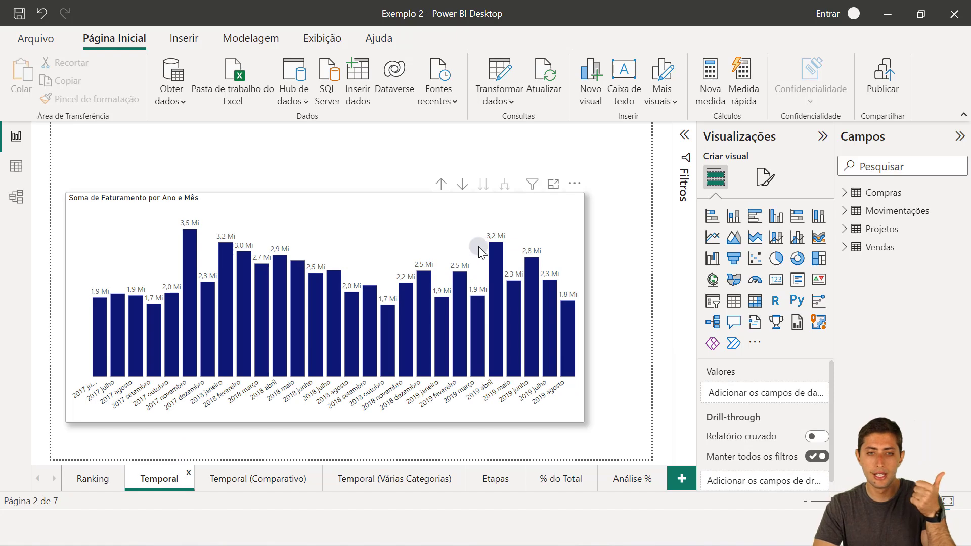
pyautogui.click(462, 232)
pyautogui.click(718, 236)
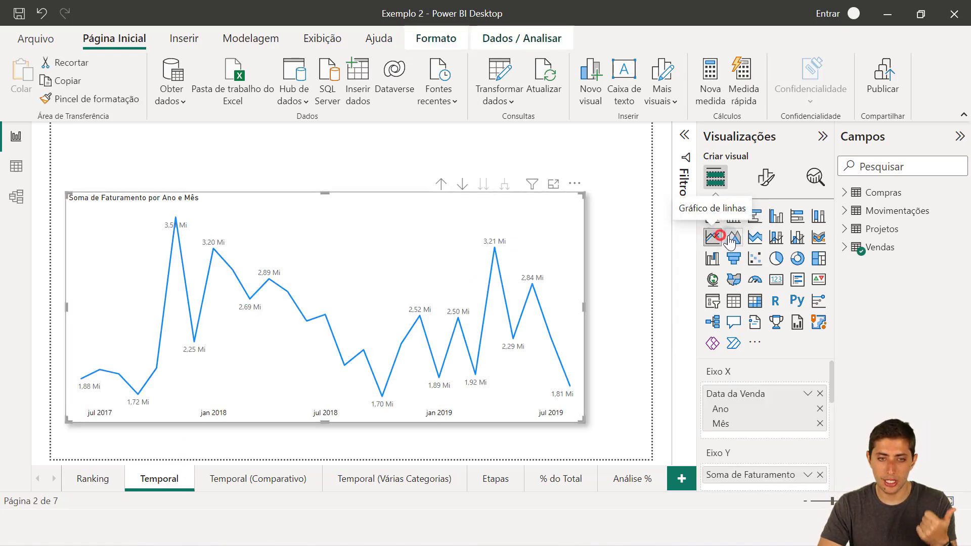
pyautogui.click(734, 237)
pyautogui.click(41, 15)
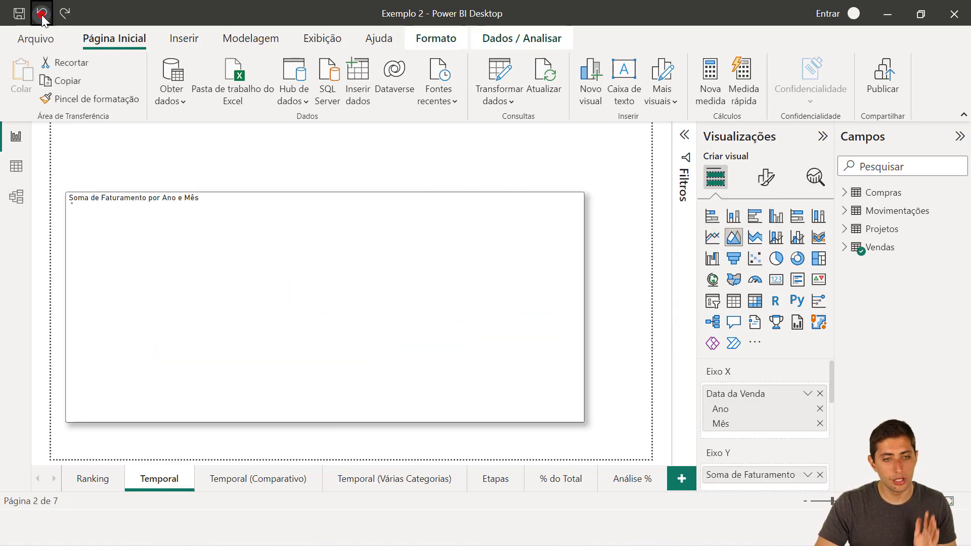
pyautogui.click(42, 15)
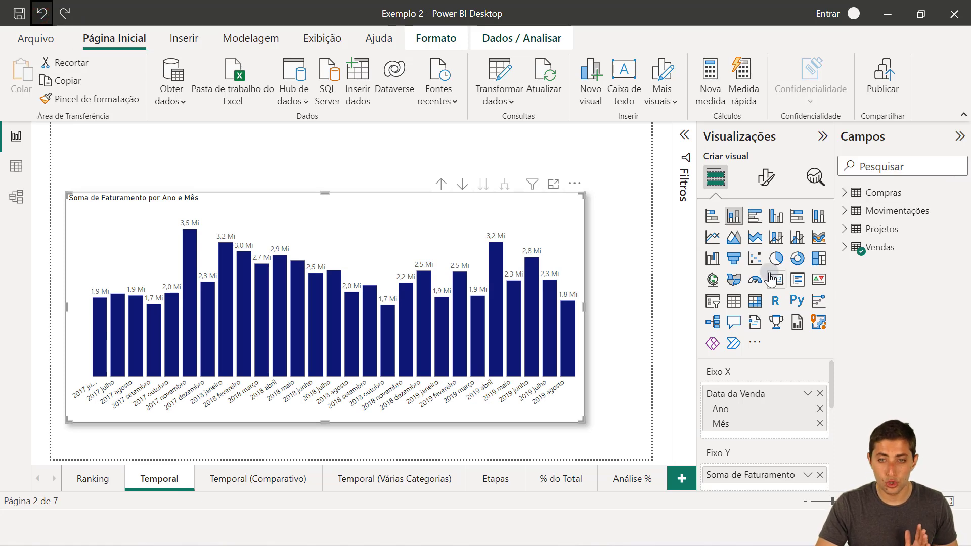
pyautogui.click(775, 259)
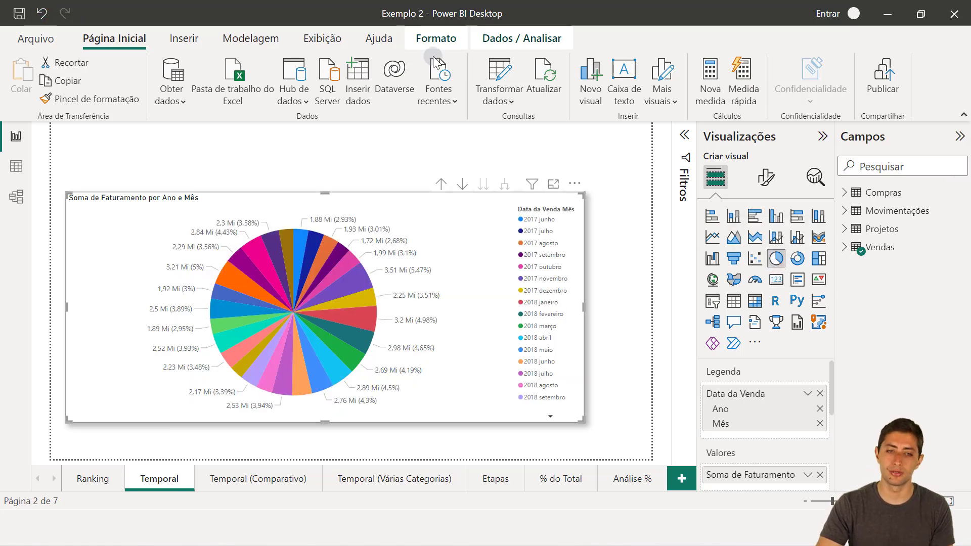
pyautogui.click(43, 14)
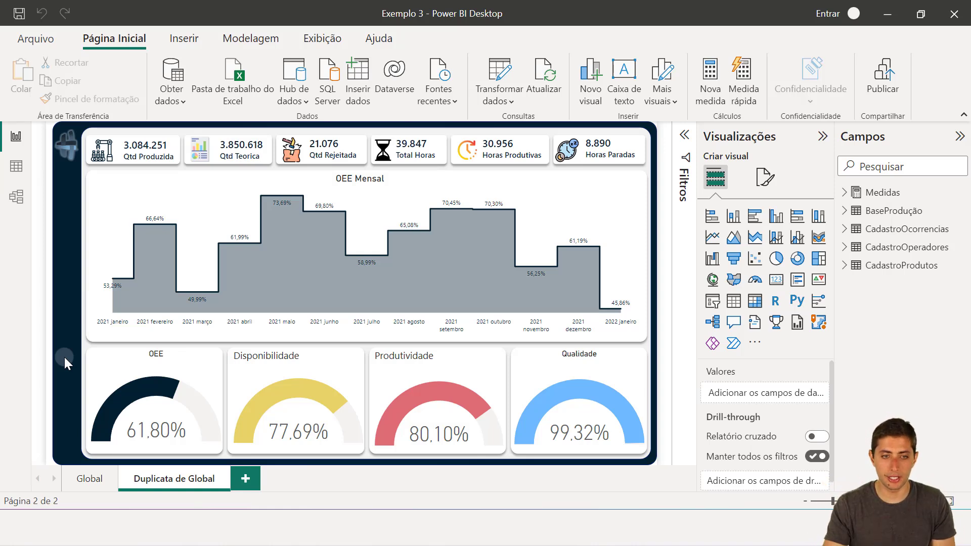
# Step: Click through the OEE, Disponibilidade, Produtividade and Qualidade gauges, then clear the selection
pyautogui.click(122, 357)
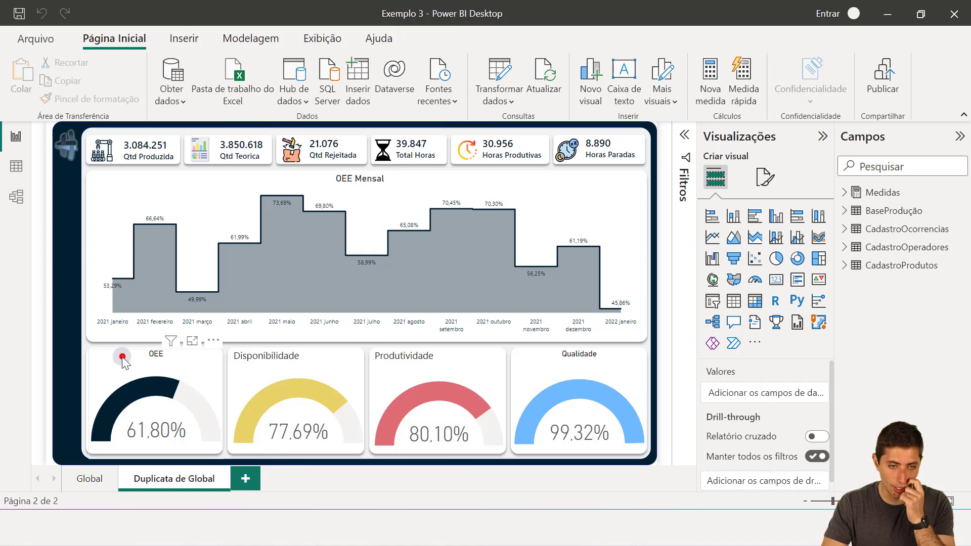
pyautogui.click(265, 356)
pyautogui.click(395, 353)
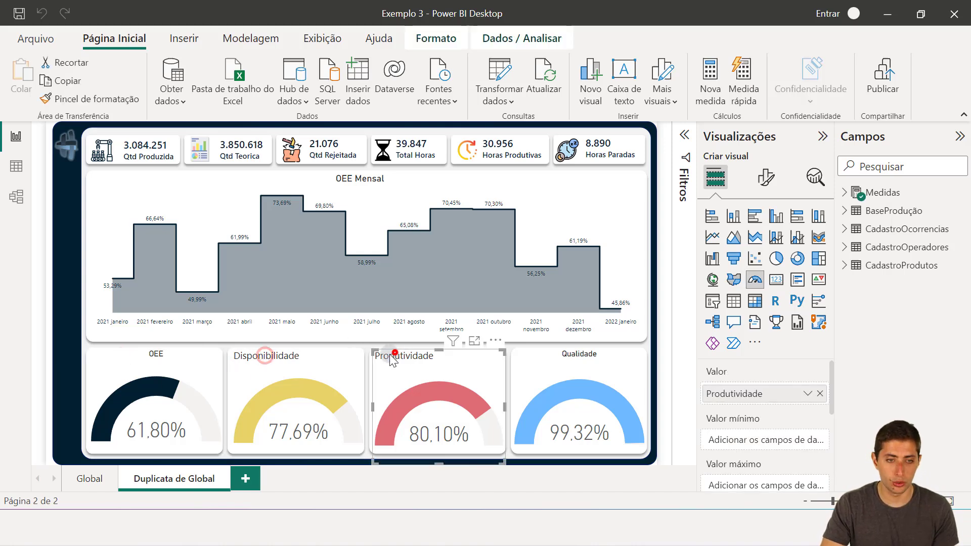
pyautogui.click(122, 380)
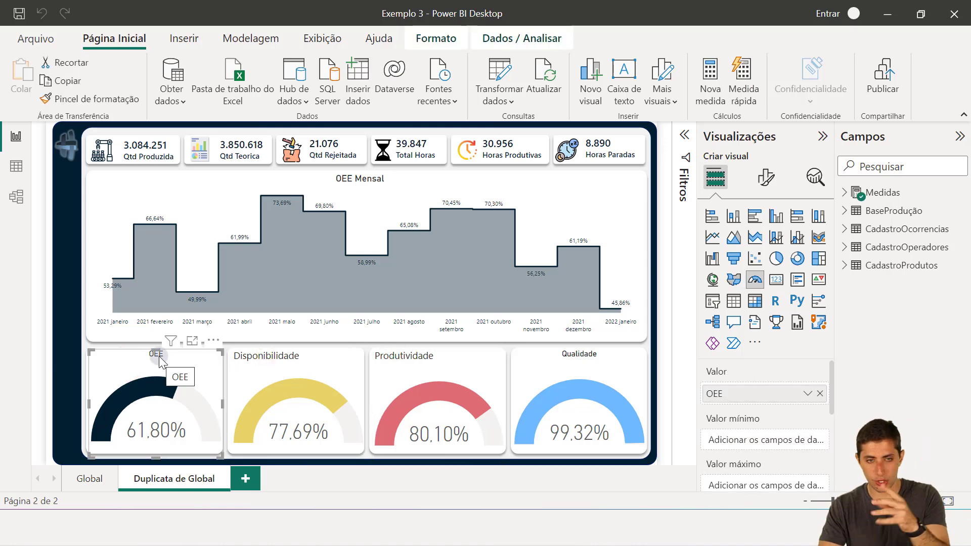
pyautogui.click(255, 402)
pyautogui.click(423, 374)
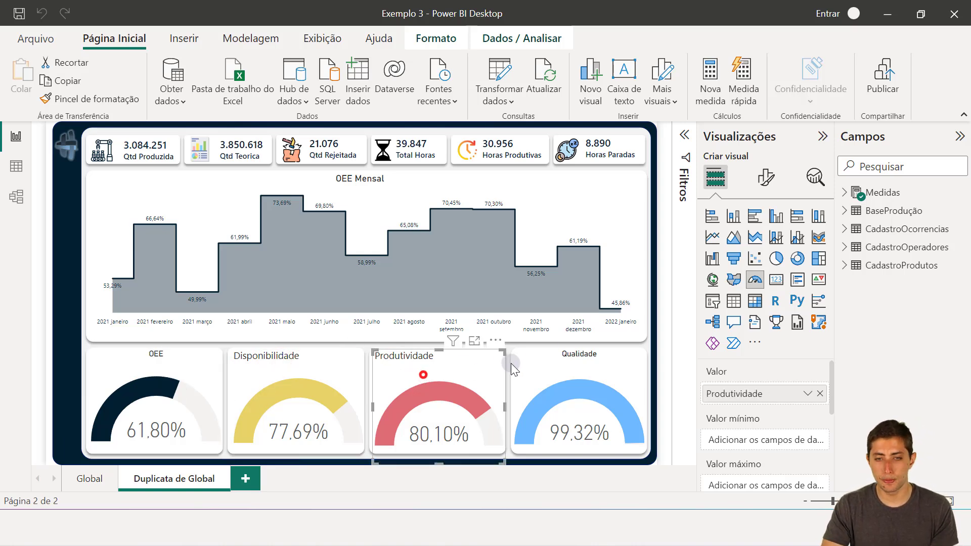
pyautogui.click(547, 369)
pyautogui.click(55, 391)
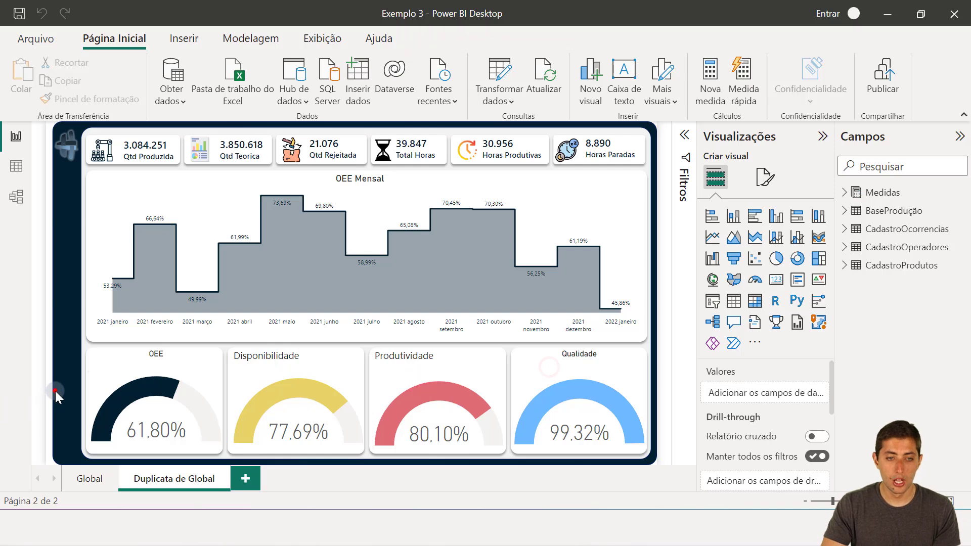
# Step: Select the OEE gauge and show its format settings
pyautogui.click(135, 366)
pyautogui.click(69, 369)
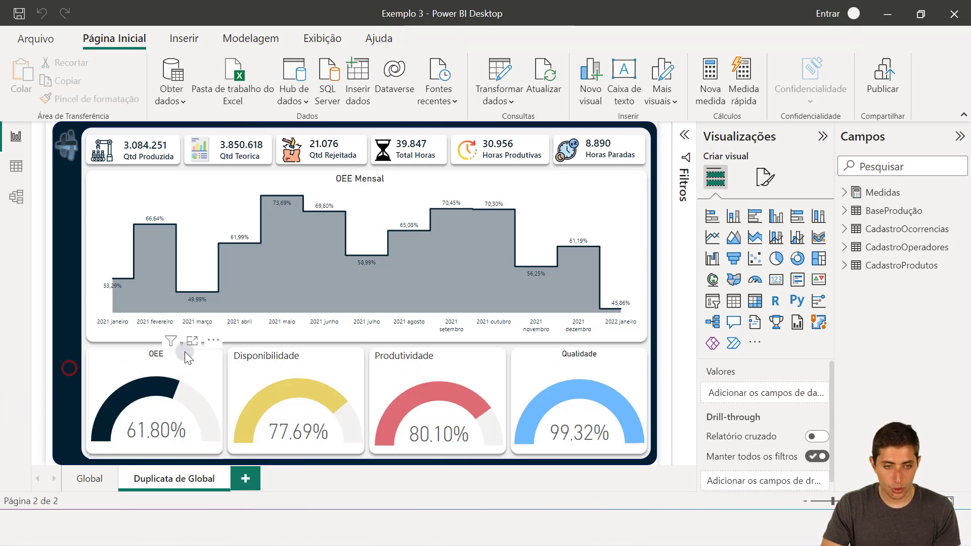
pyautogui.click(153, 358)
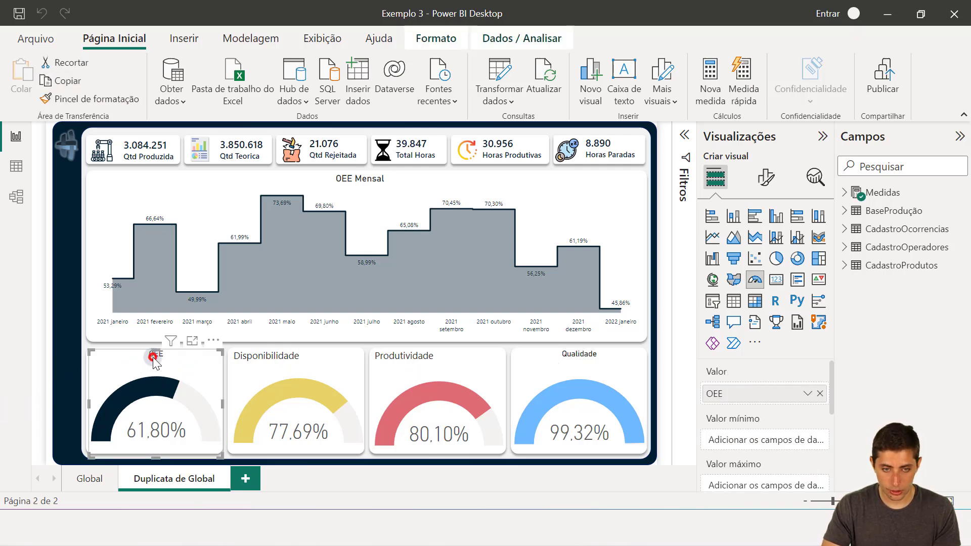
pyautogui.click(757, 178)
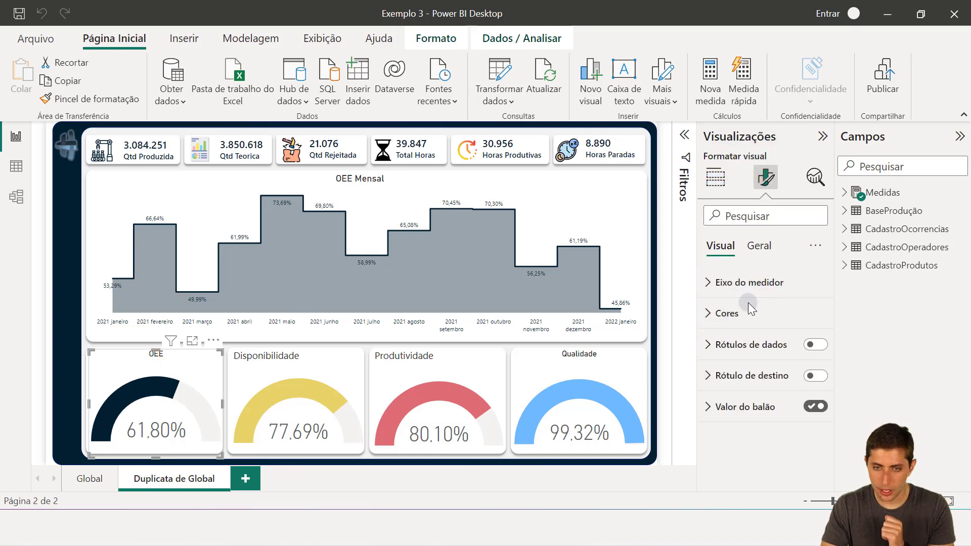
pyautogui.click(764, 257)
pyautogui.click(740, 317)
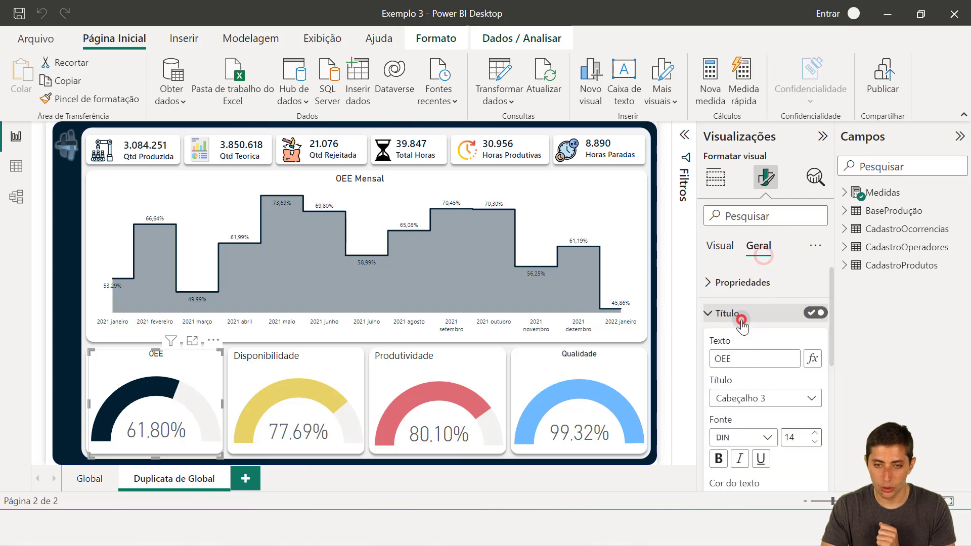
pyautogui.scroll(-2, 747, 369)
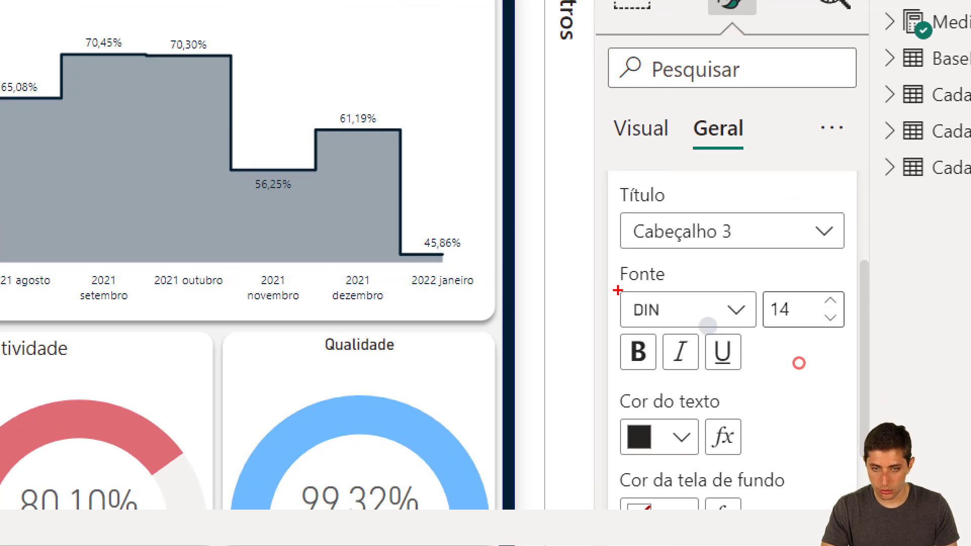
pyautogui.moveTo(616, 289); pyautogui.dragTo(723, 332)
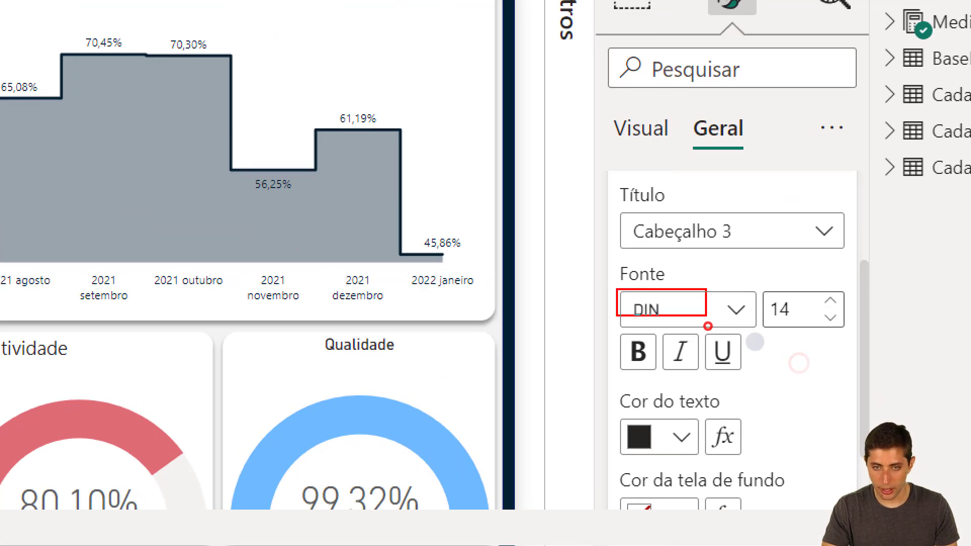
pyautogui.moveTo(758, 292); pyautogui.dragTo(825, 329)
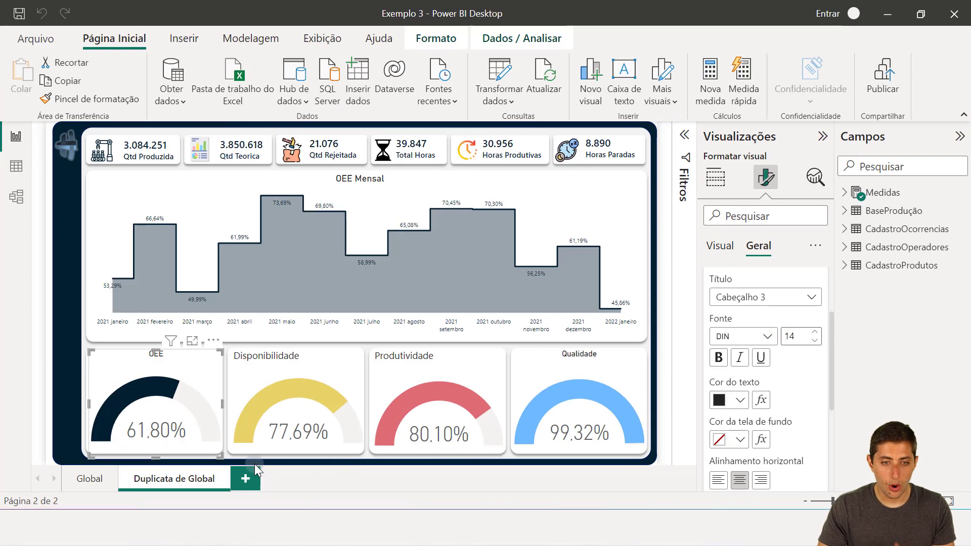
pyautogui.click(268, 363)
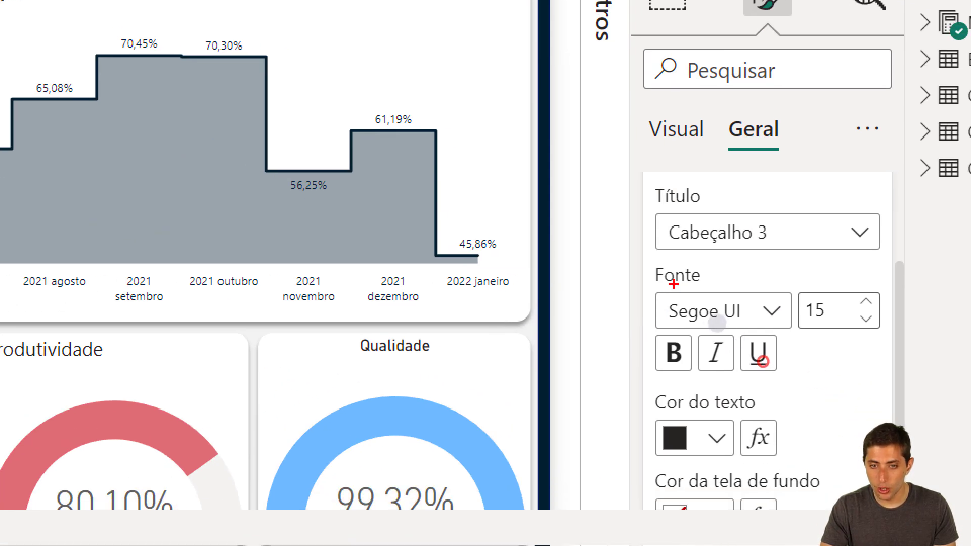
pyautogui.moveTo(651, 283); pyautogui.dragTo(884, 331)
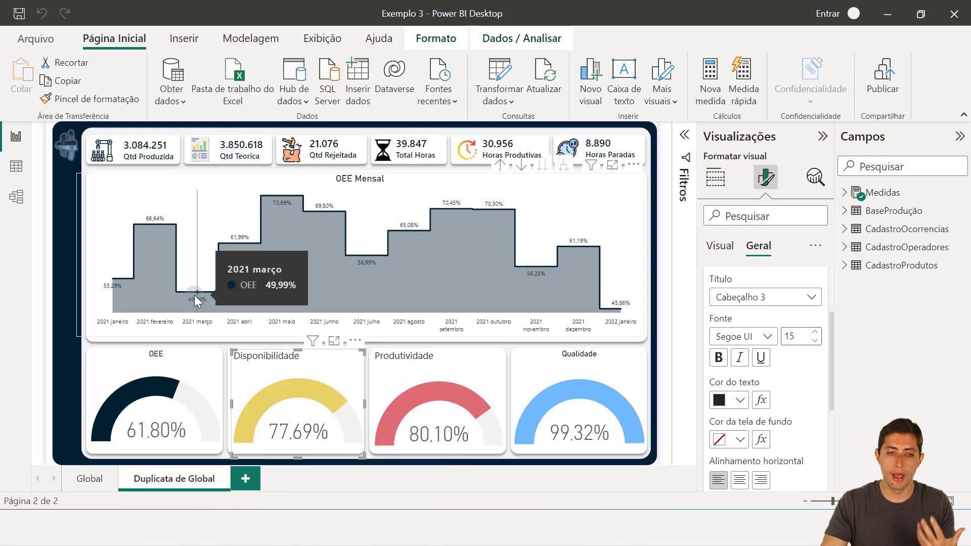
pyautogui.click(122, 364)
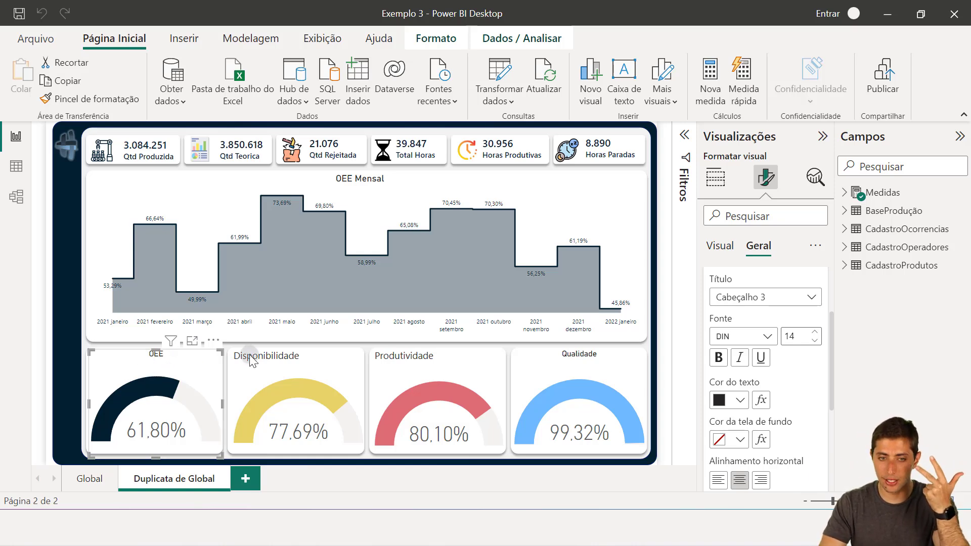
pyautogui.click(265, 360)
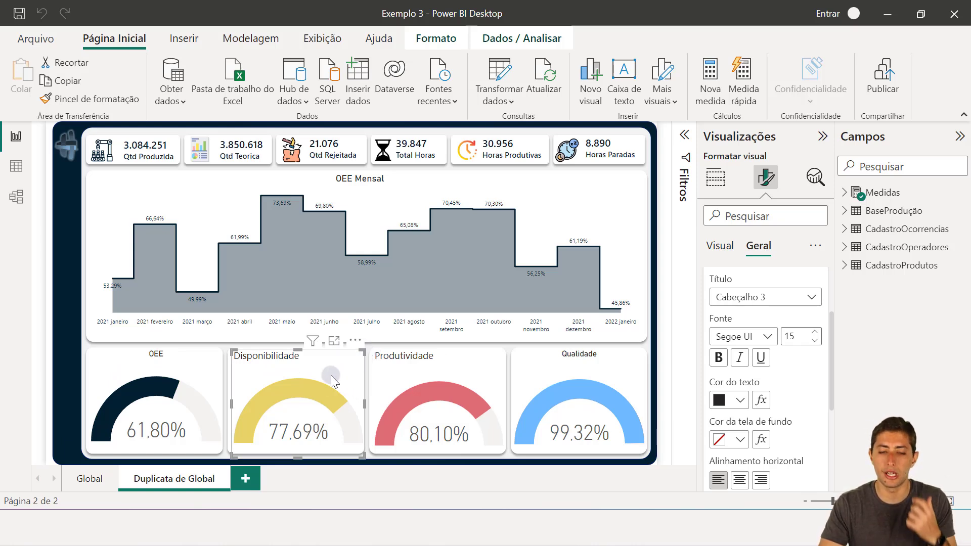
pyautogui.moveTo(267, 378)
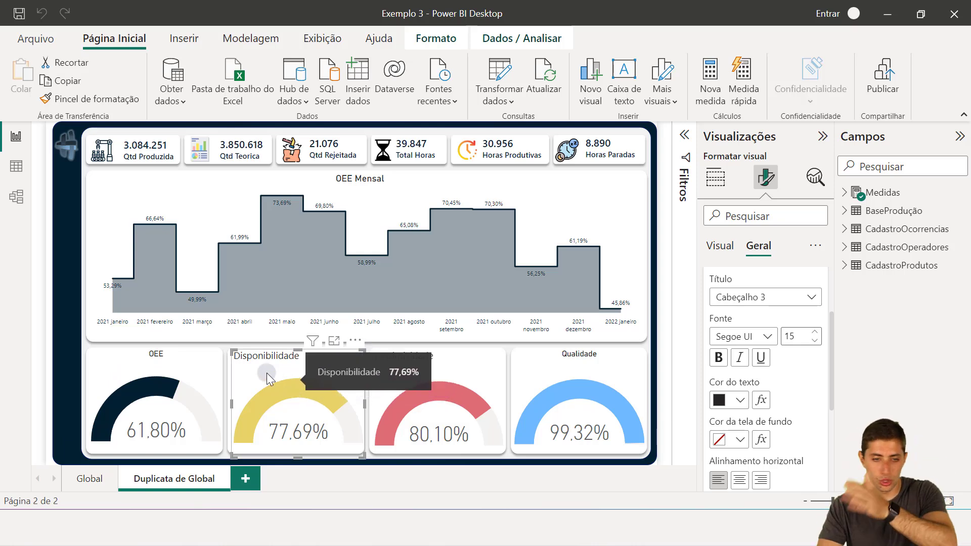
pyautogui.click(53, 274)
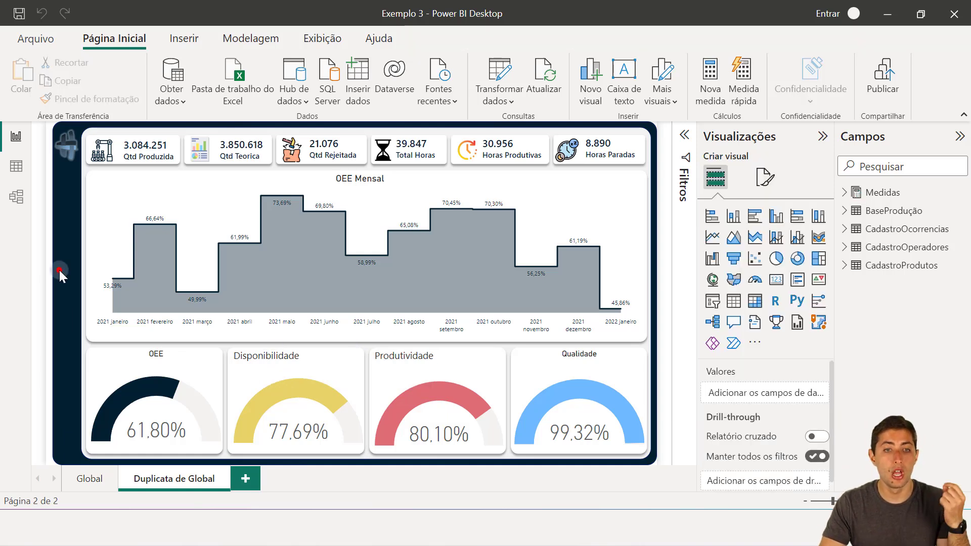
pyautogui.click(148, 147)
pyautogui.click(243, 151)
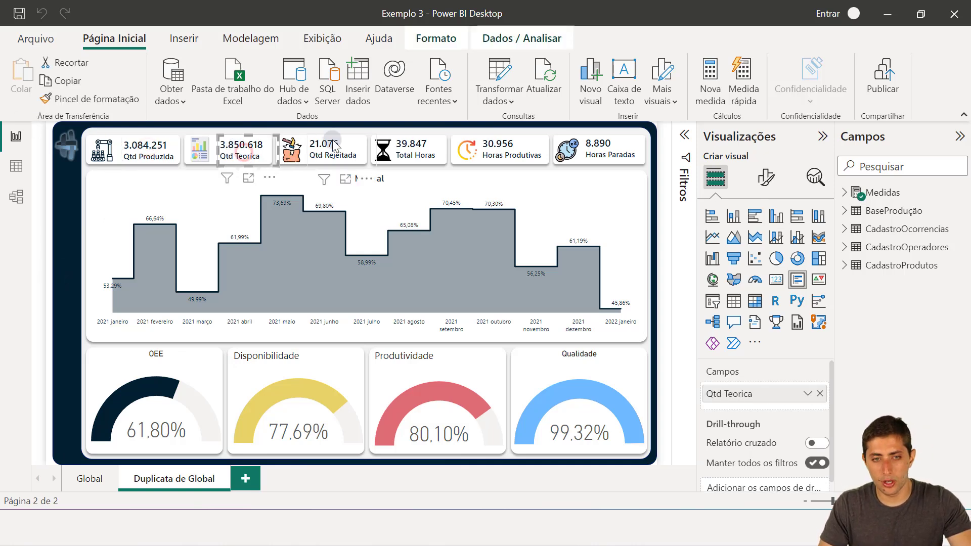
pyautogui.click(334, 146)
pyautogui.click(67, 212)
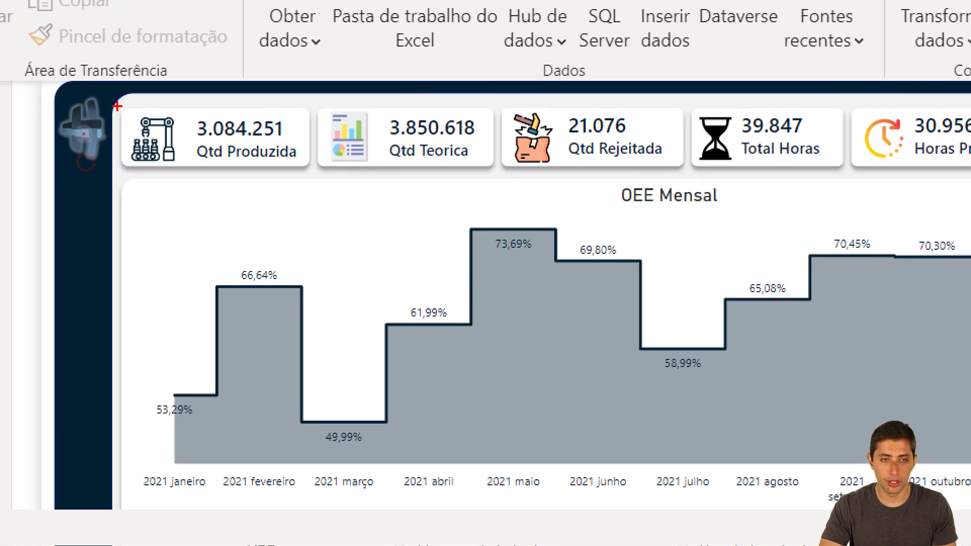
pyautogui.moveTo(117, 106); pyautogui.dragTo(186, 165)
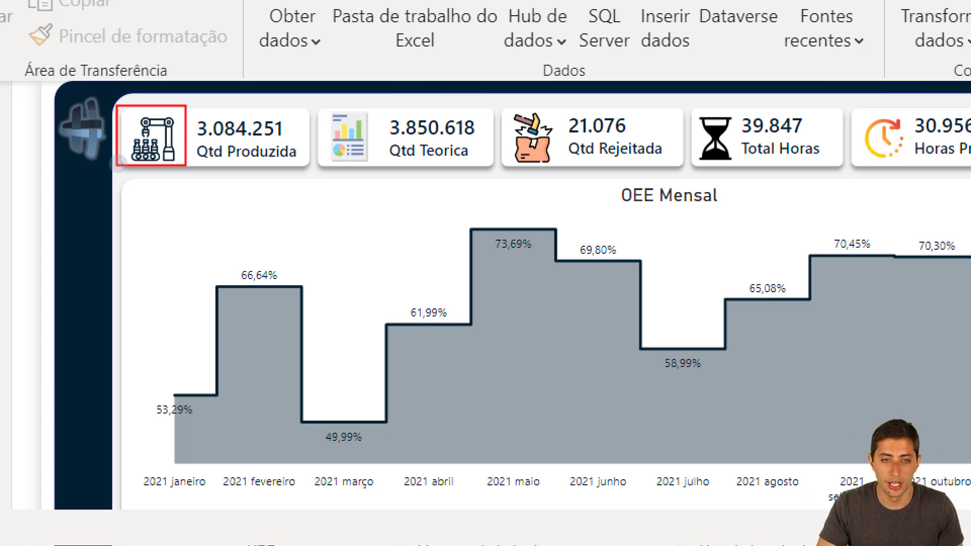
pyautogui.moveTo(318, 104); pyautogui.dragTo(376, 171)
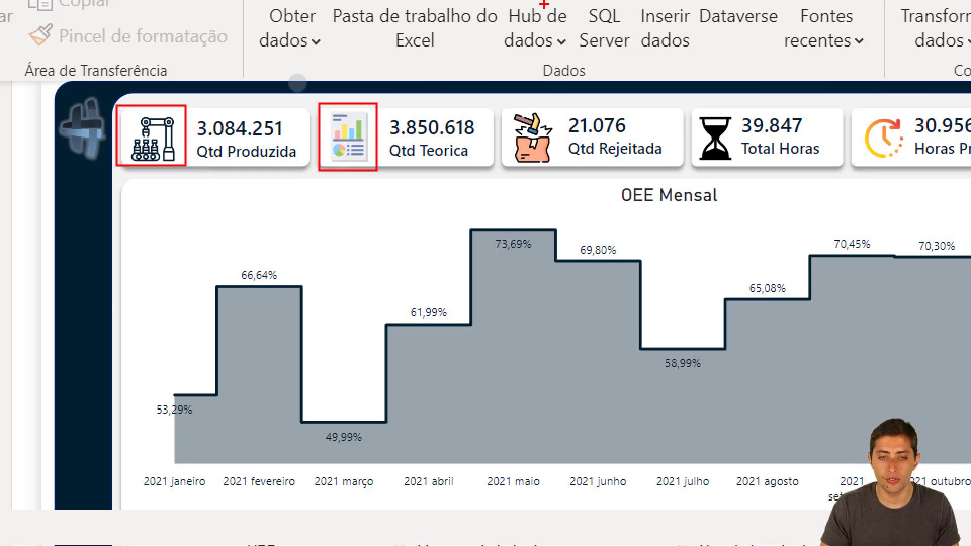
pyautogui.moveTo(491, 98); pyautogui.dragTo(570, 171)
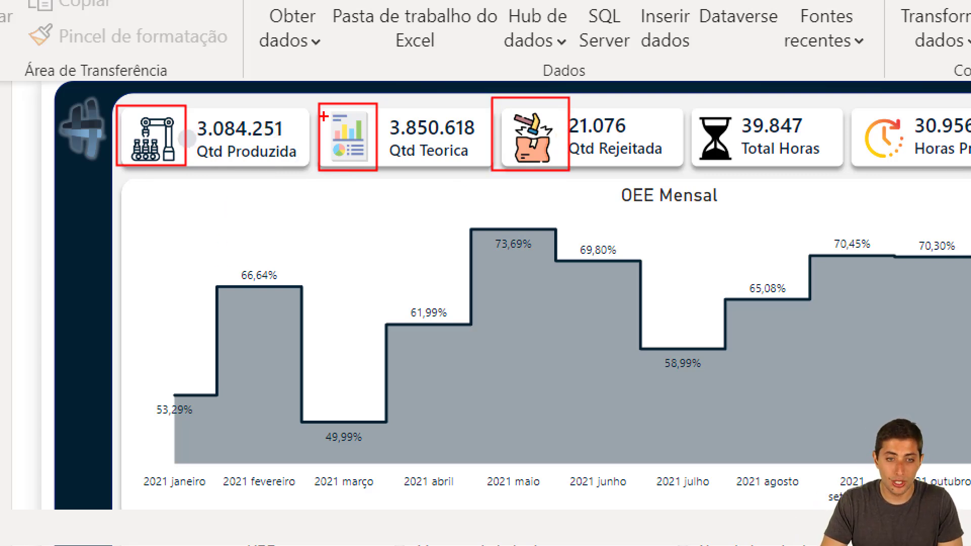
pyautogui.moveTo(318, 103); pyautogui.dragTo(377, 171)
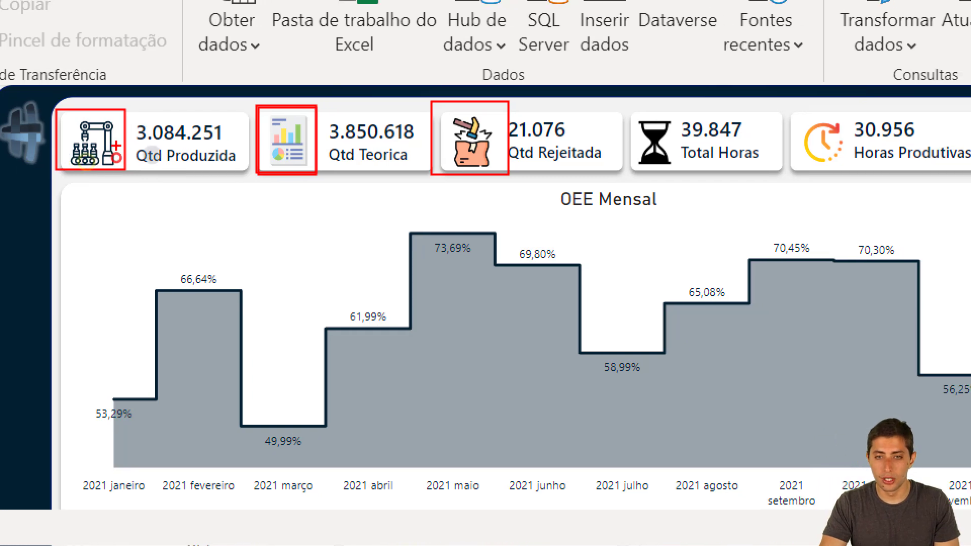
pyautogui.moveTo(620, 100); pyautogui.dragTo(681, 162)
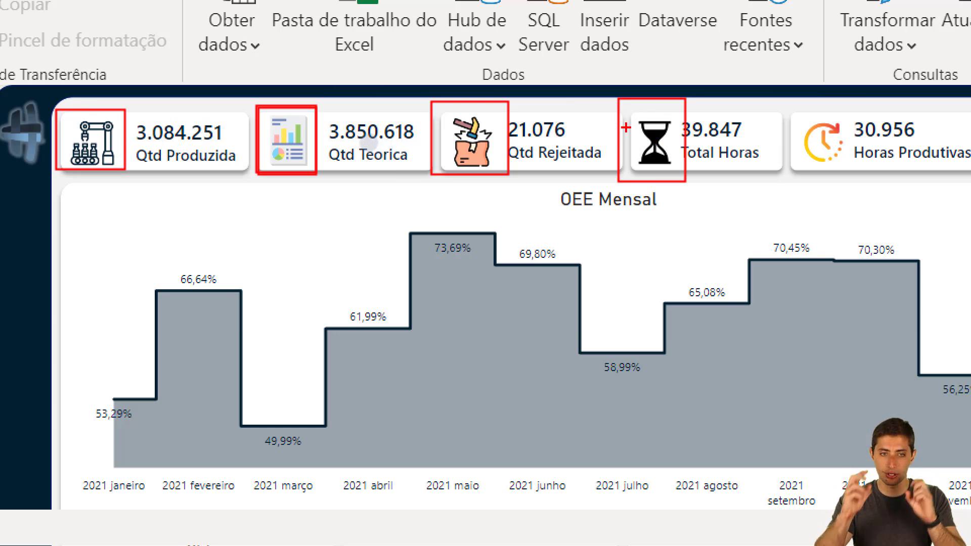
pyautogui.hotkey('ctrl', 'z')
pyautogui.hotkey('ctrl', 'z')
pyautogui.hotkey('ctrl', 'z')
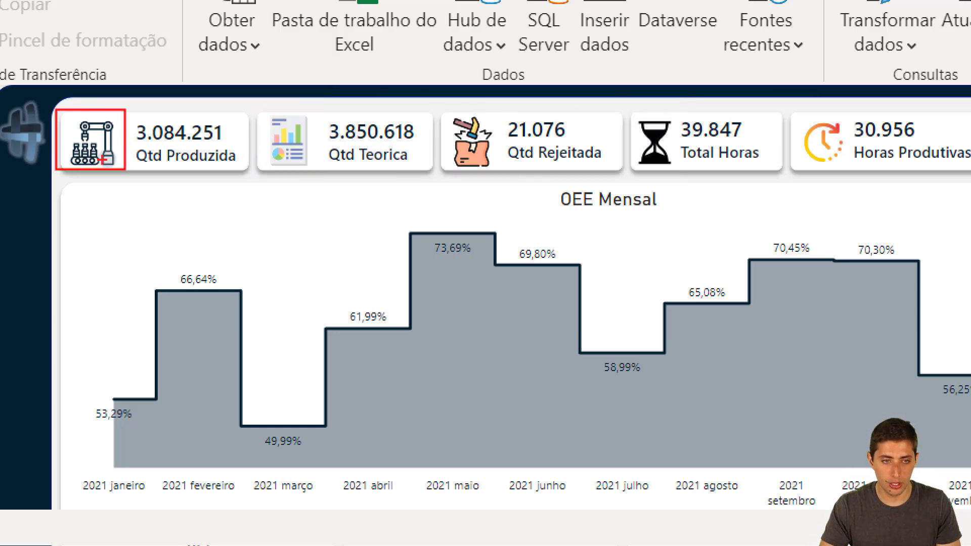
pyautogui.moveTo(112, 167); pyautogui.dragTo(123, 257)
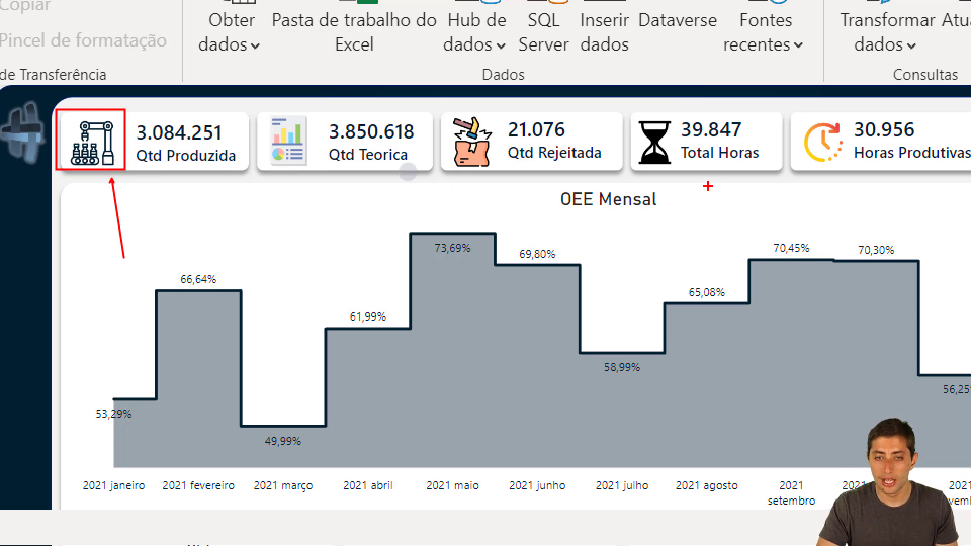
pyautogui.moveTo(663, 178); pyautogui.dragTo(712, 238)
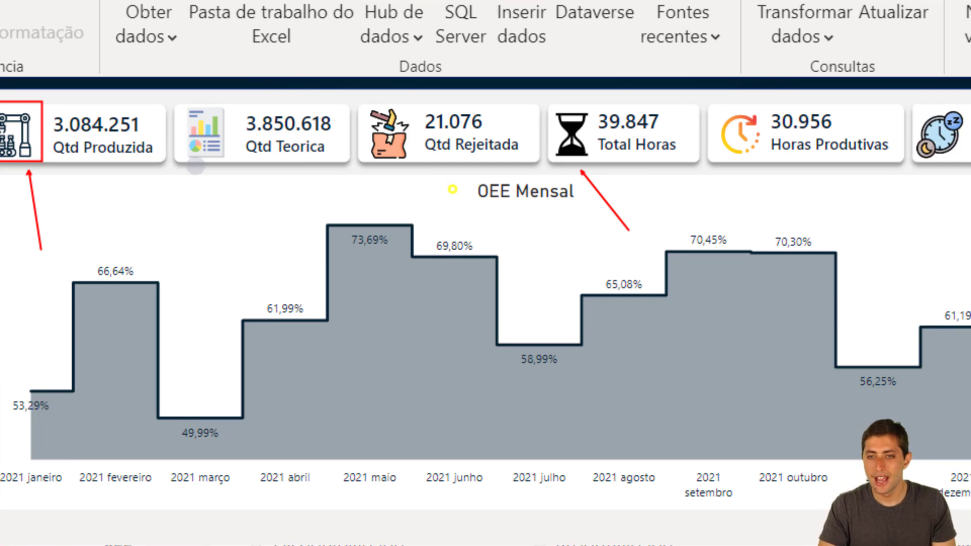
pyautogui.moveTo(688, 170); pyautogui.dragTo(738, 245)
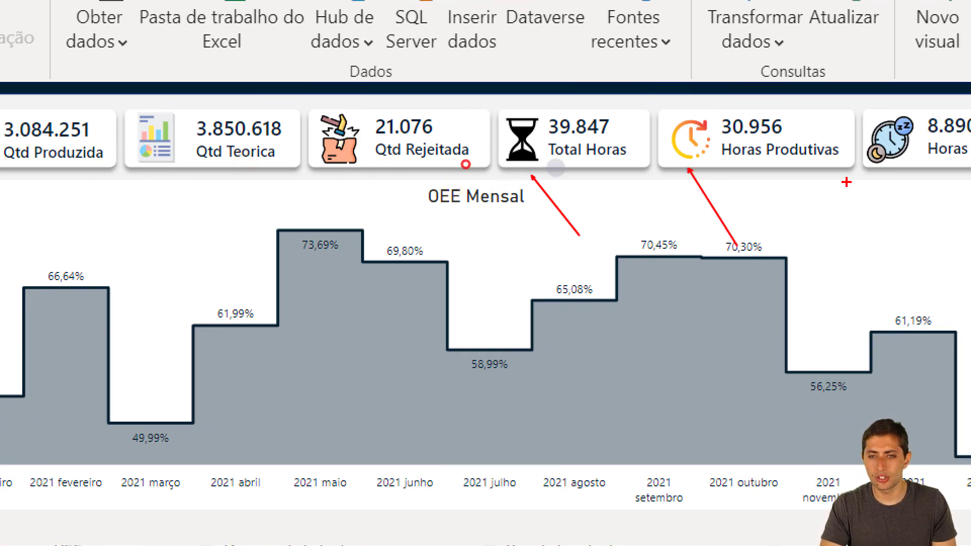
pyautogui.moveTo(870, 174); pyautogui.dragTo(908, 227)
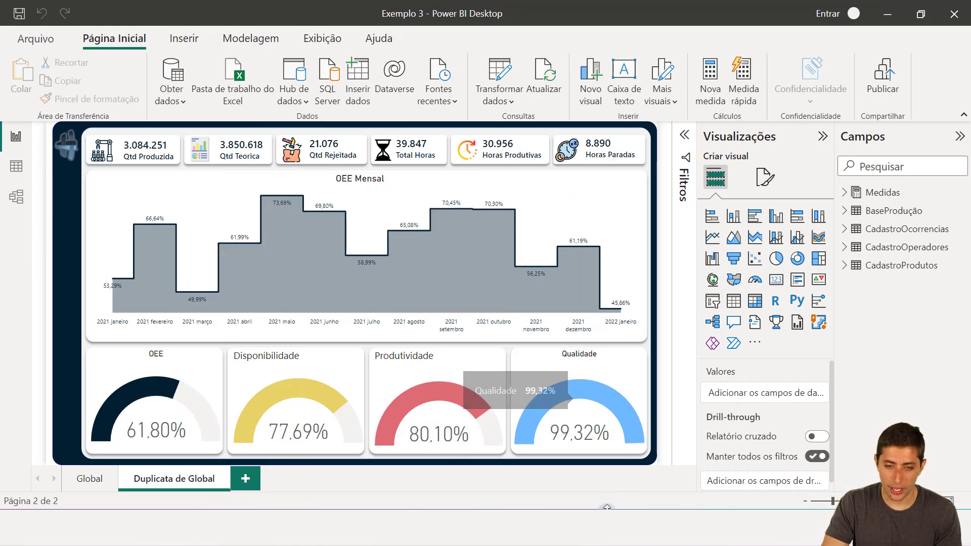
# Step: Open Flaticon in a new browser tab and search for 'manufacture' icons
pyautogui.click(647, 488)
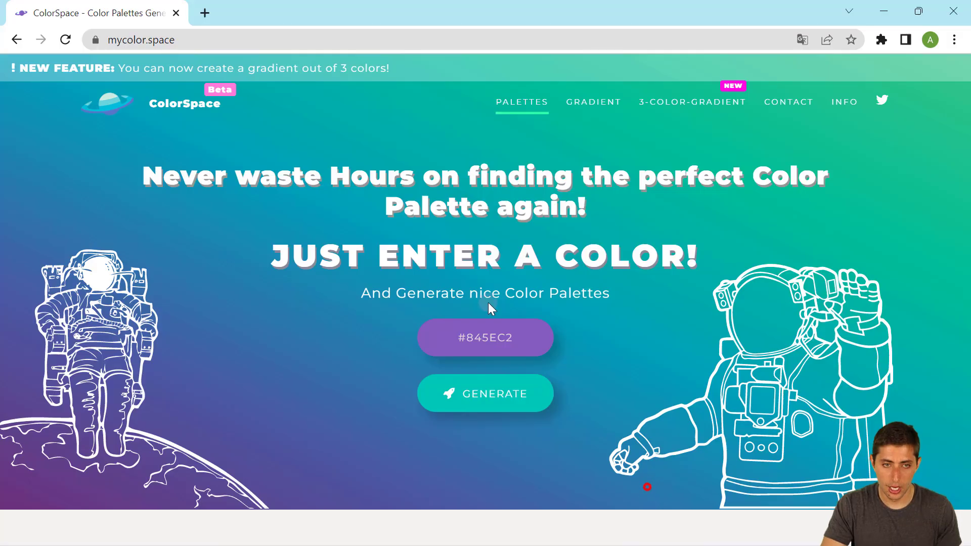
pyautogui.hotkey('ctrl', 't')
pyautogui.write('flat')
pyautogui.press('Return')
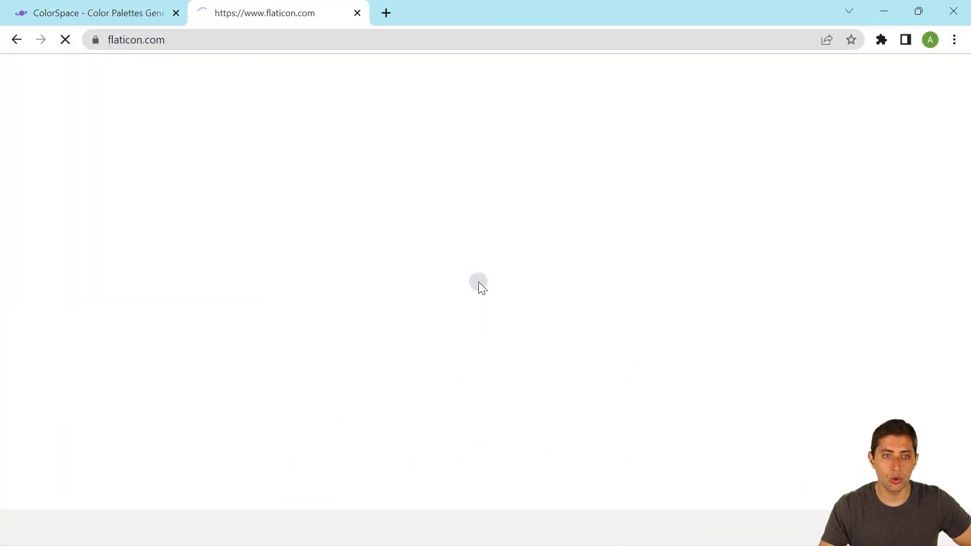
pyautogui.click(150, 102)
pyautogui.write('manufacture')
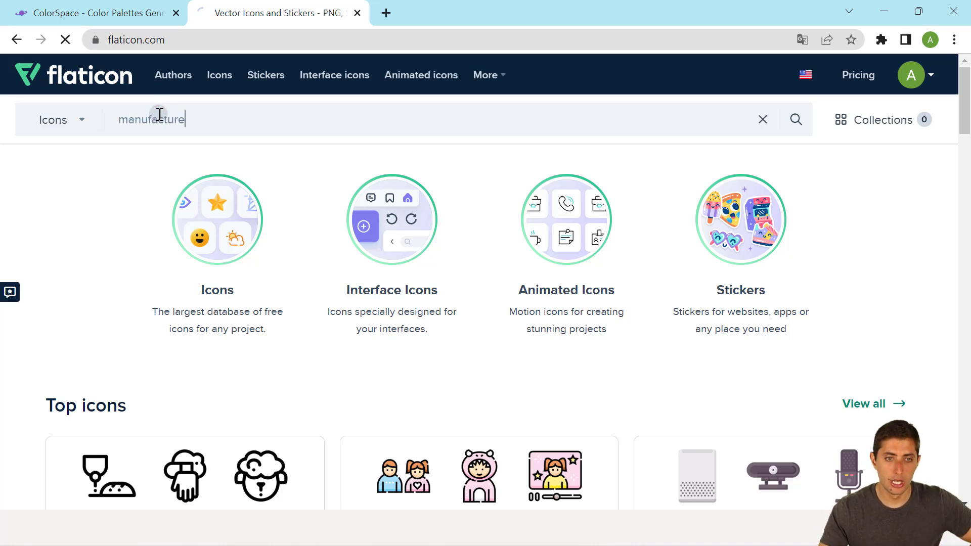
pyautogui.press('Return')
# Step: Browse the manufacture results and filter them to black outline icons
pyautogui.scroll(-1, 335, 338)
pyautogui.scroll(-2, 335, 338)
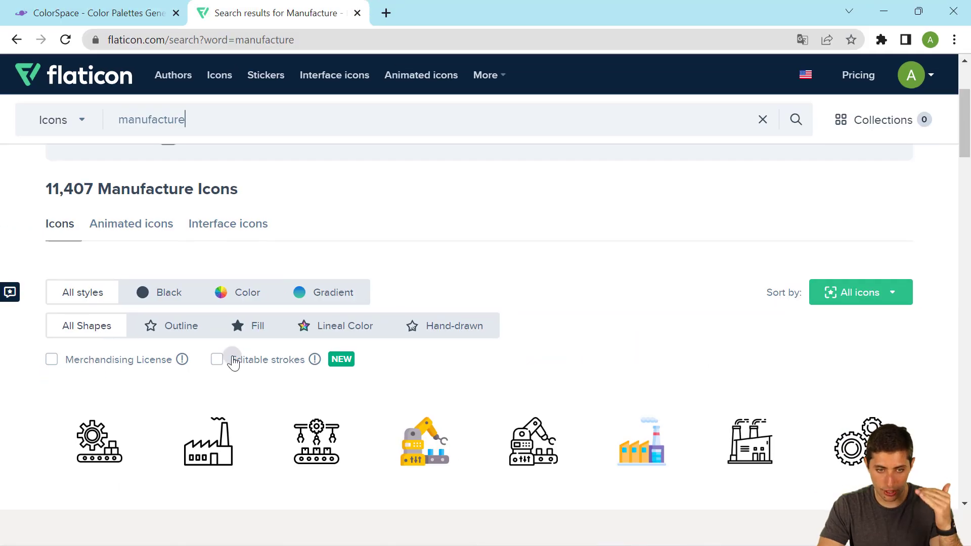
pyautogui.scroll(-5, 236, 362)
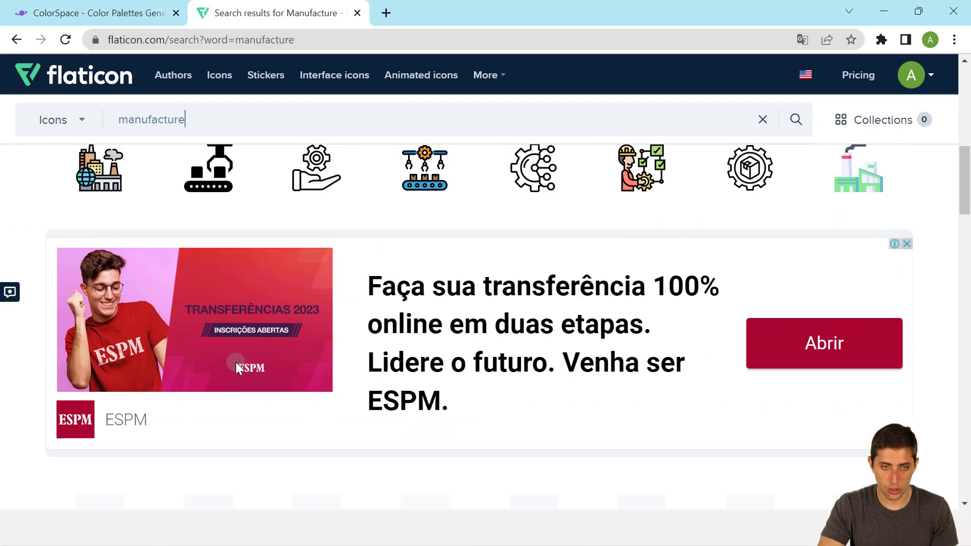
pyautogui.scroll(3, 243, 354)
pyautogui.scroll(2, 202, 338)
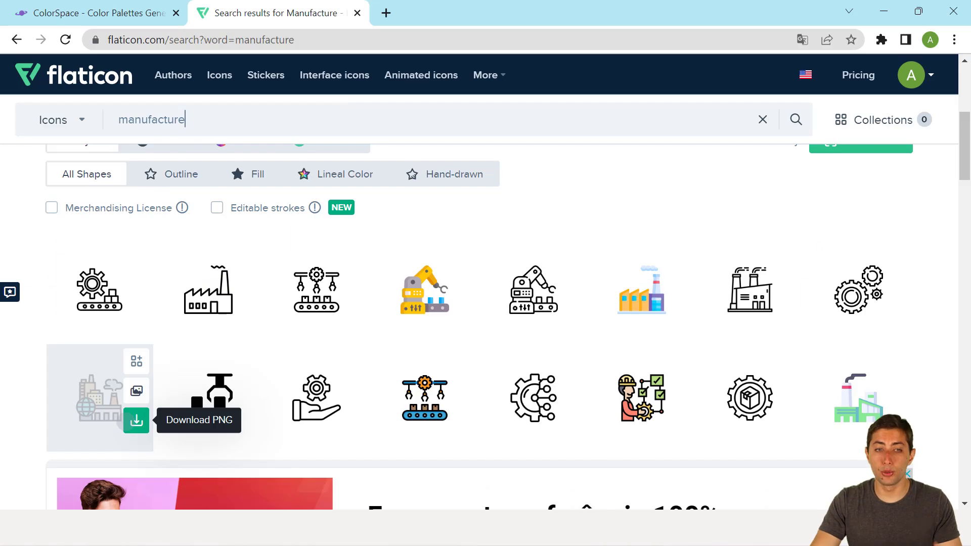
pyautogui.scroll(1, 91, 405)
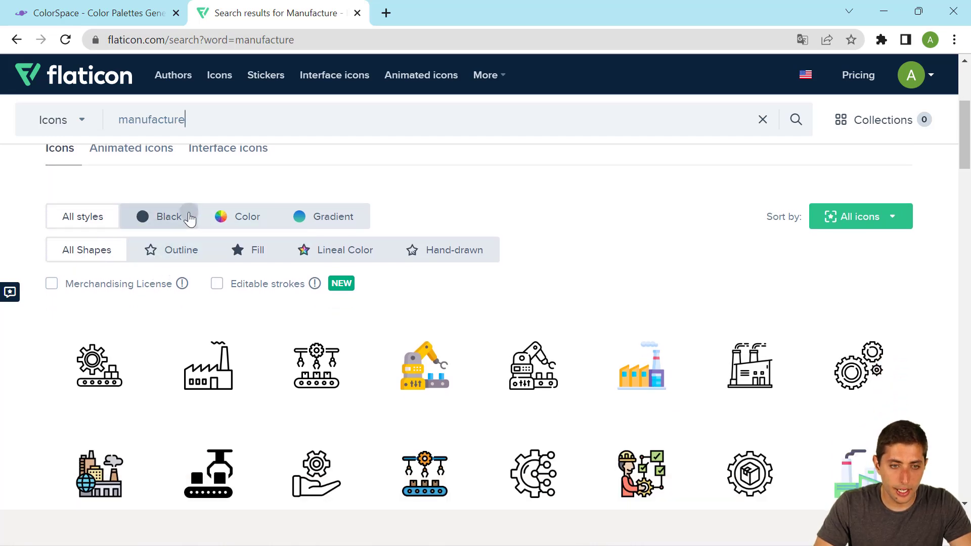
pyautogui.click(187, 217)
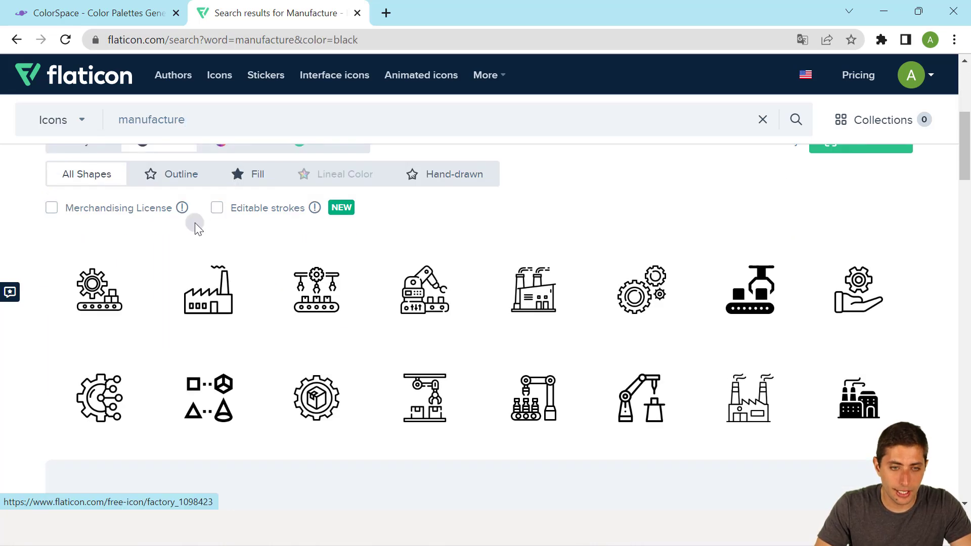
pyautogui.scroll(1, 207, 205)
pyautogui.click(177, 250)
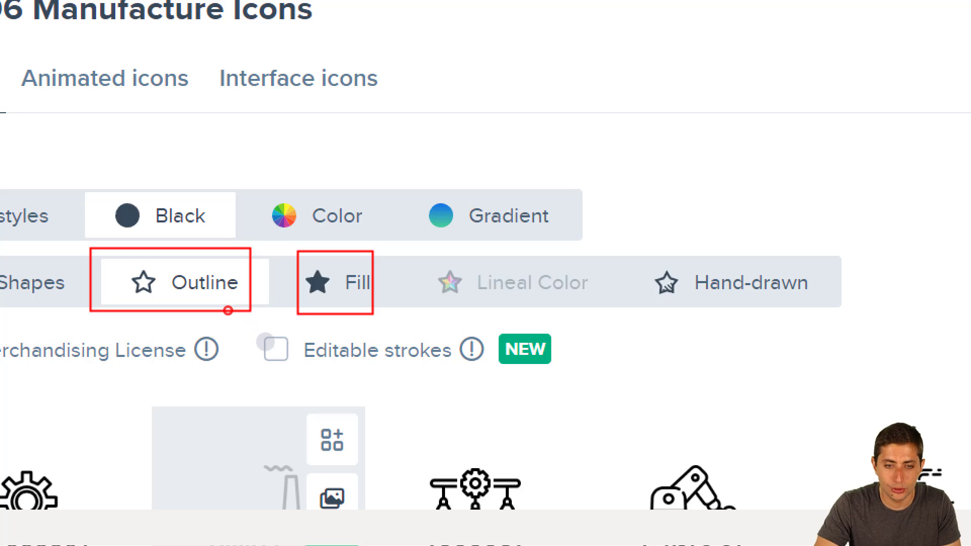
# Step: Review the filtered results, briefly check the Power BI report, and select the search term to replace
pyautogui.scroll(-5, 329, 423)
pyautogui.scroll(-8, 334, 420)
pyautogui.scroll(-1, 336, 422)
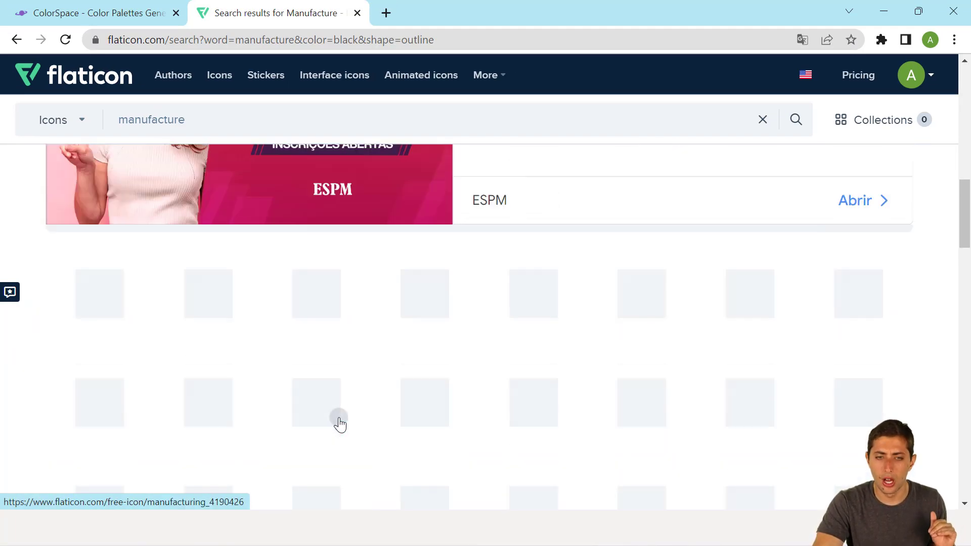
pyautogui.scroll(9, 339, 423)
pyautogui.moveTo(425, 214)
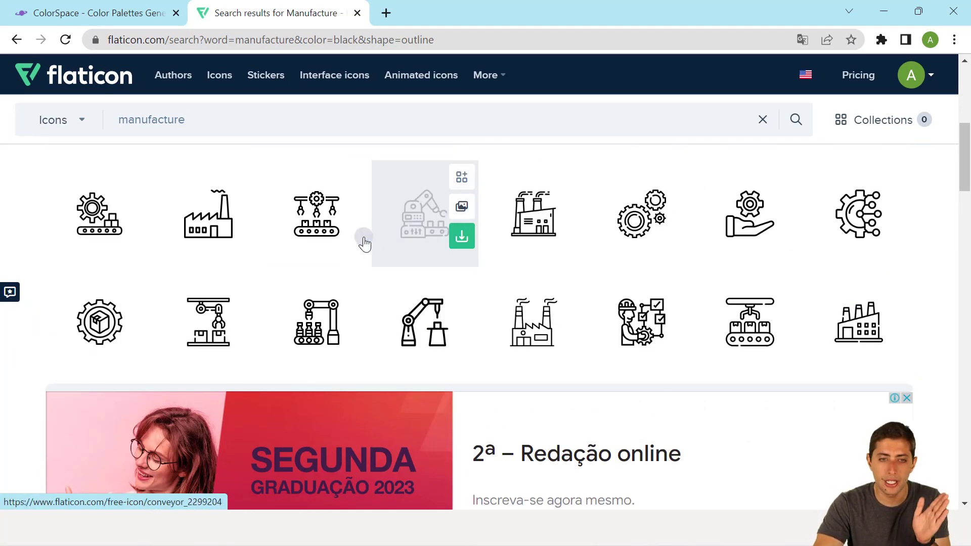
pyautogui.scroll(2, 199, 283)
pyautogui.scroll(1, 198, 291)
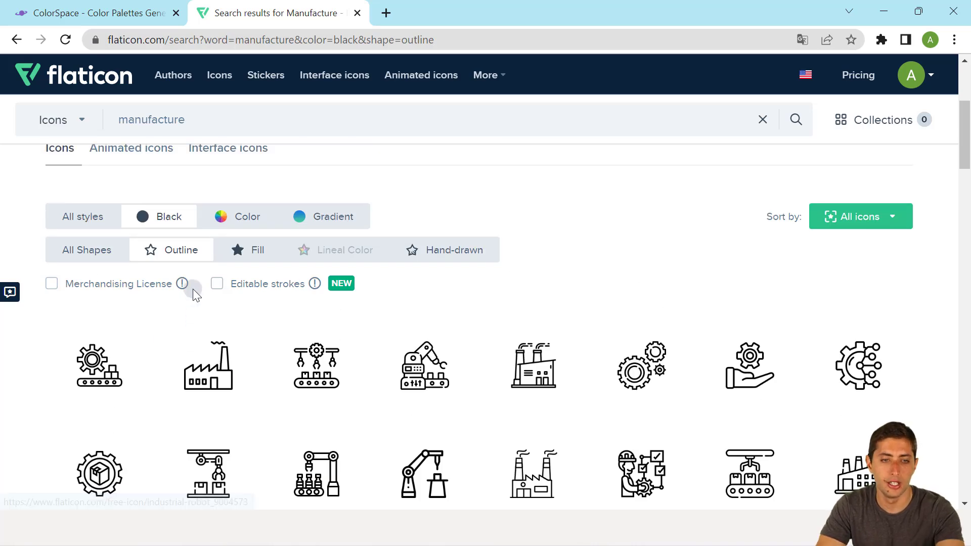
pyautogui.moveTo(194, 119); pyautogui.dragTo(115, 120)
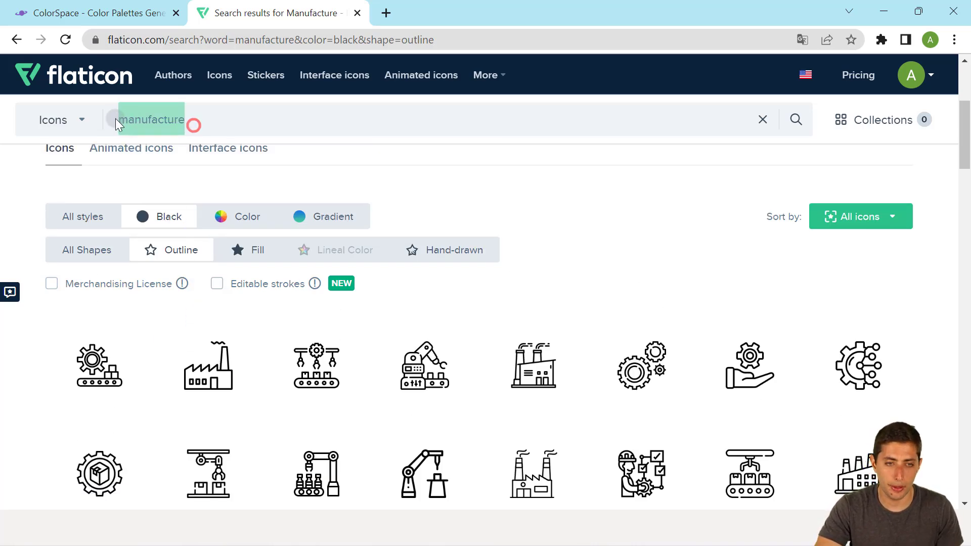
pyautogui.hotkey('alt', 'Tab')
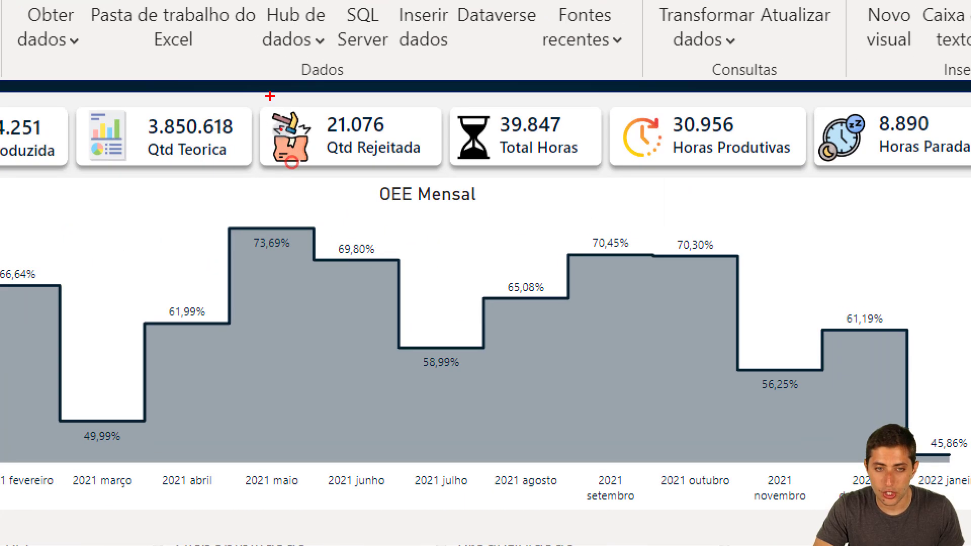
pyautogui.moveTo(383, 178); pyautogui.dragTo(444, 176)
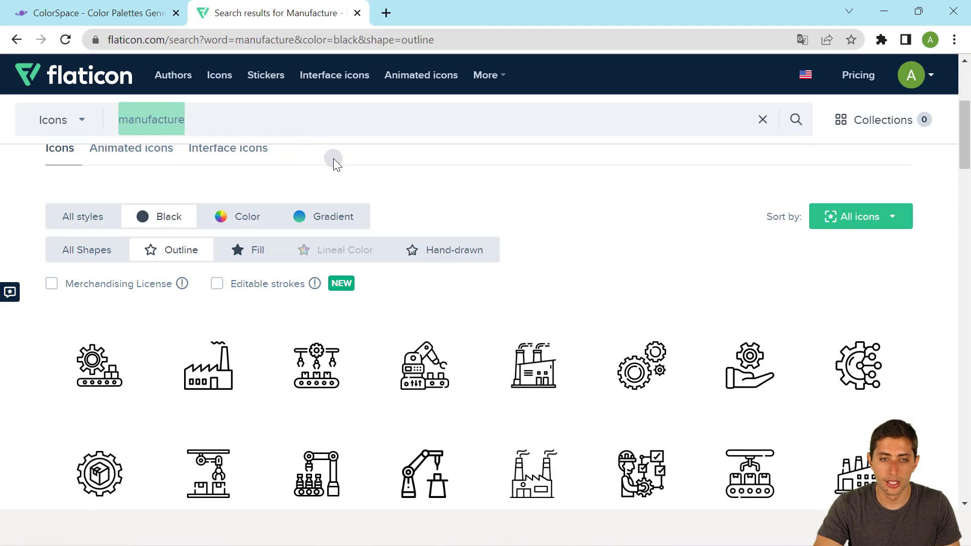
pyautogui.click(277, 121)
# Step: Search Flaticon for 'damaged' icons, keeping the outline filter on
pyautogui.write('damage')
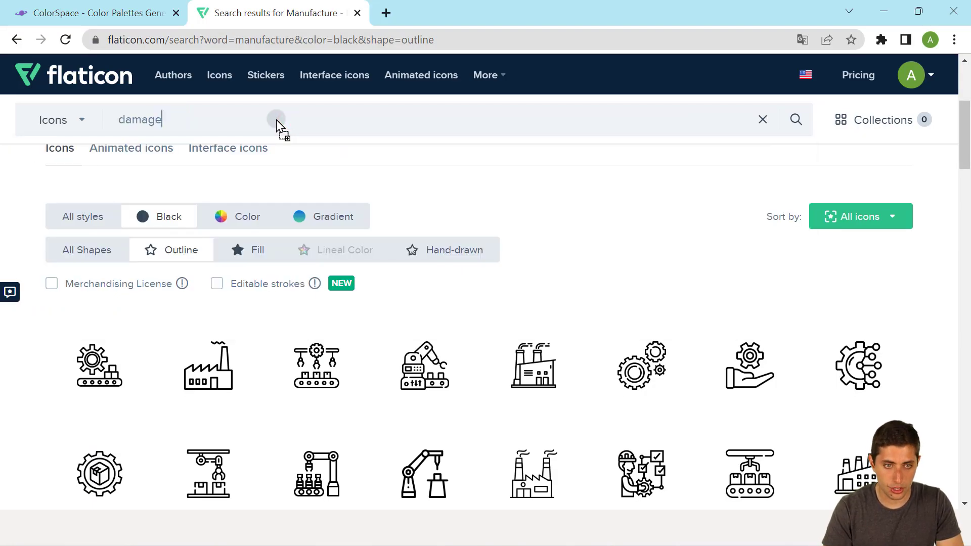
pyautogui.write('d')
pyautogui.press('Return')
pyautogui.scroll(-3, 324, 293)
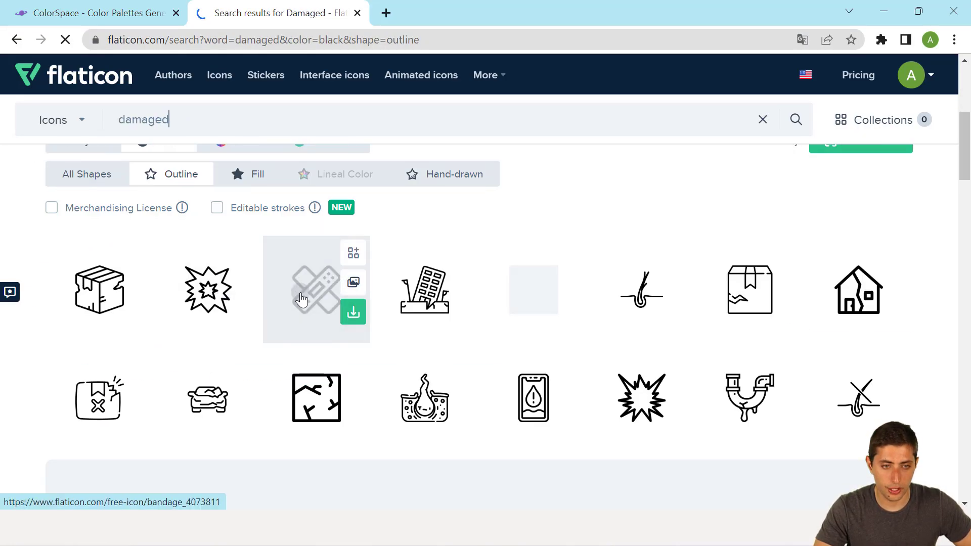
pyautogui.scroll(-2, 199, 293)
pyautogui.scroll(4, 217, 262)
pyautogui.click(160, 247)
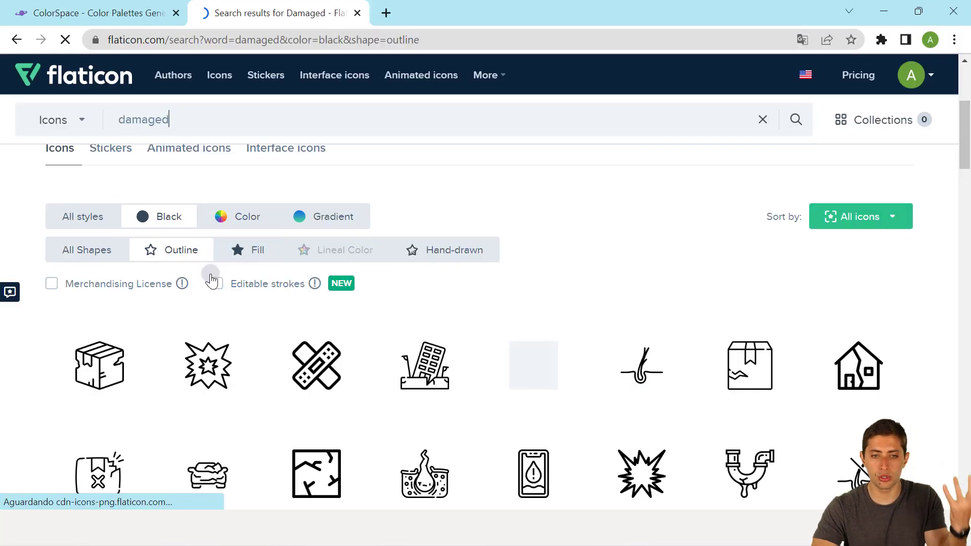
# Step: Browse the damaged results, then switch the filters to coloured, filled icons
pyautogui.scroll(-5, 211, 283)
pyautogui.scroll(-8, 212, 283)
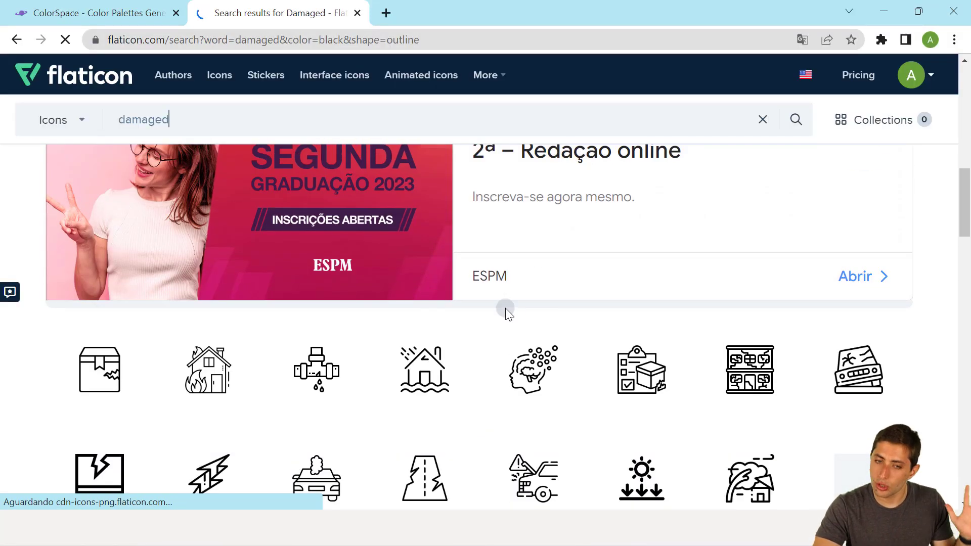
pyautogui.scroll(-5, 541, 332)
pyautogui.scroll(3, 541, 332)
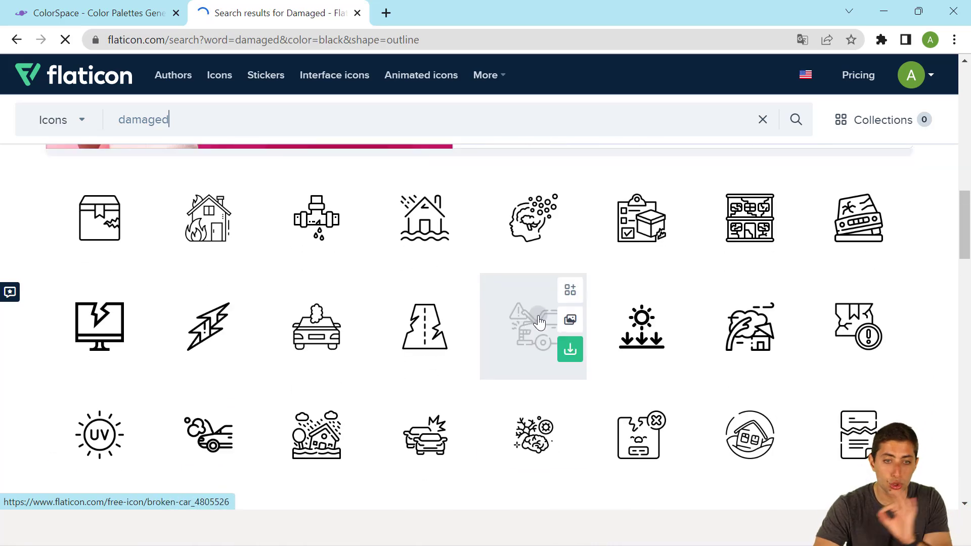
pyautogui.scroll(1, 546, 337)
pyautogui.scroll(-2, 544, 345)
pyautogui.scroll(-4, 542, 341)
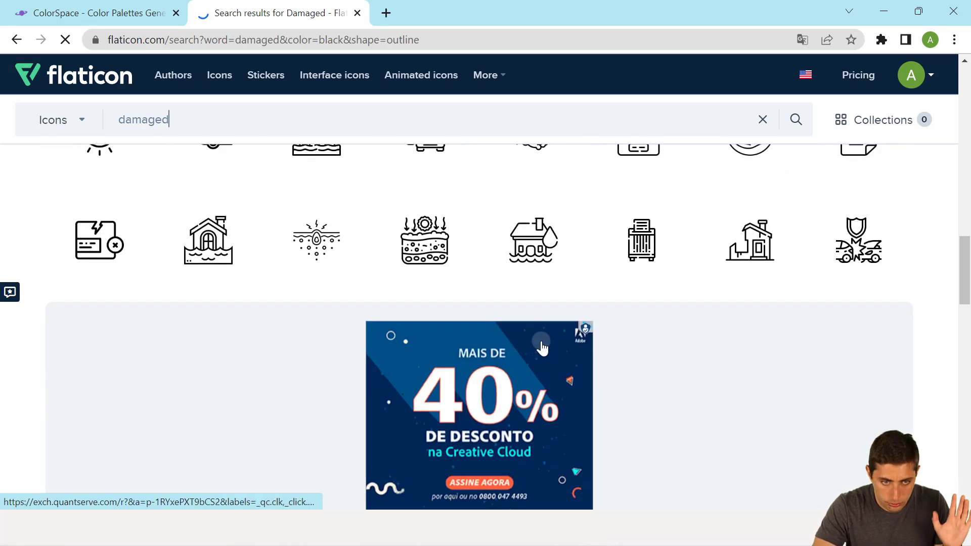
pyautogui.scroll(1, 542, 343)
pyautogui.scroll(3, 540, 343)
pyautogui.scroll(2, 539, 342)
pyautogui.scroll(7, 535, 352)
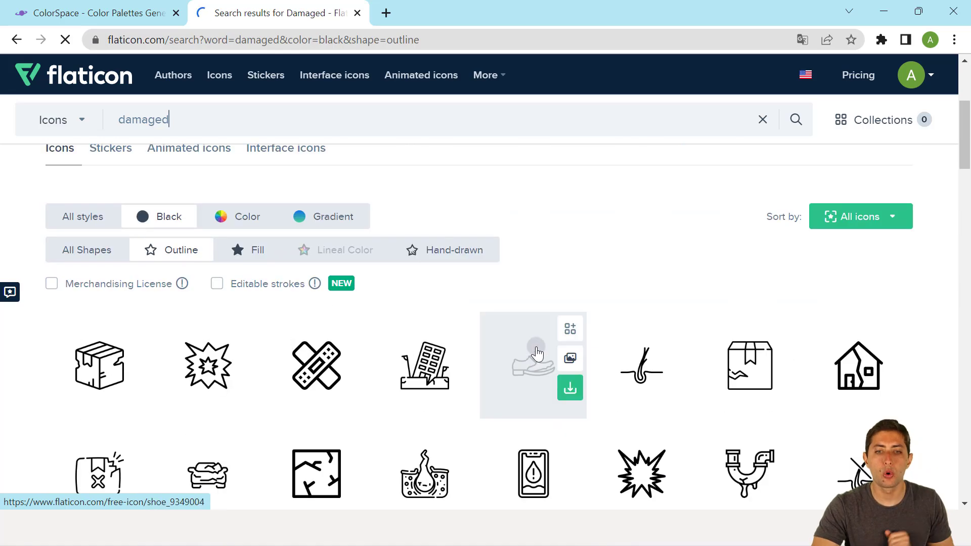
pyautogui.scroll(-3, 458, 348)
pyautogui.scroll(4, 458, 348)
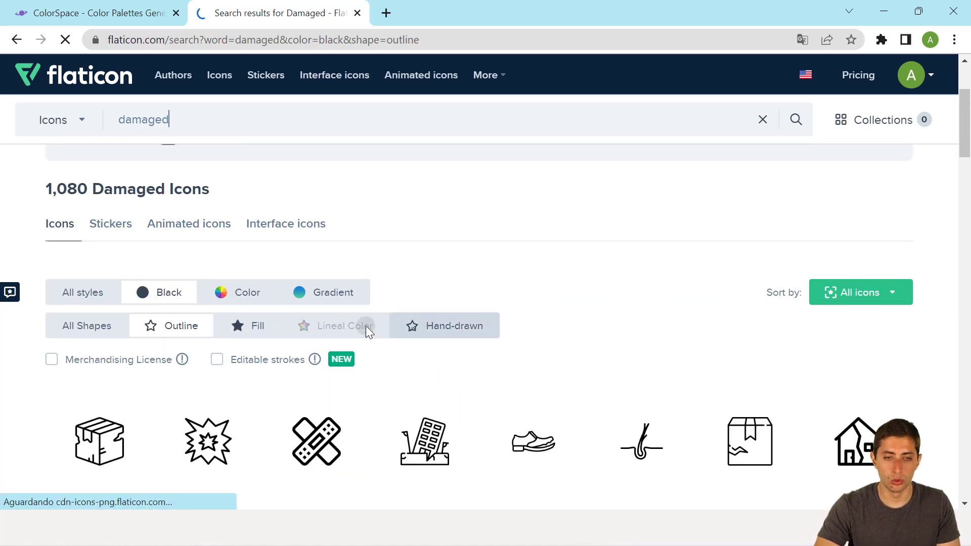
pyautogui.click(226, 299)
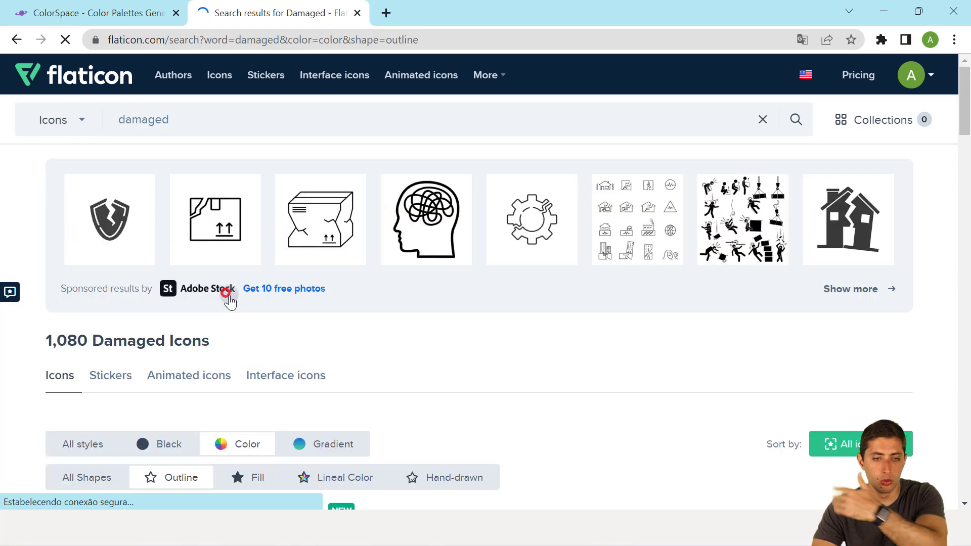
pyautogui.click(238, 250)
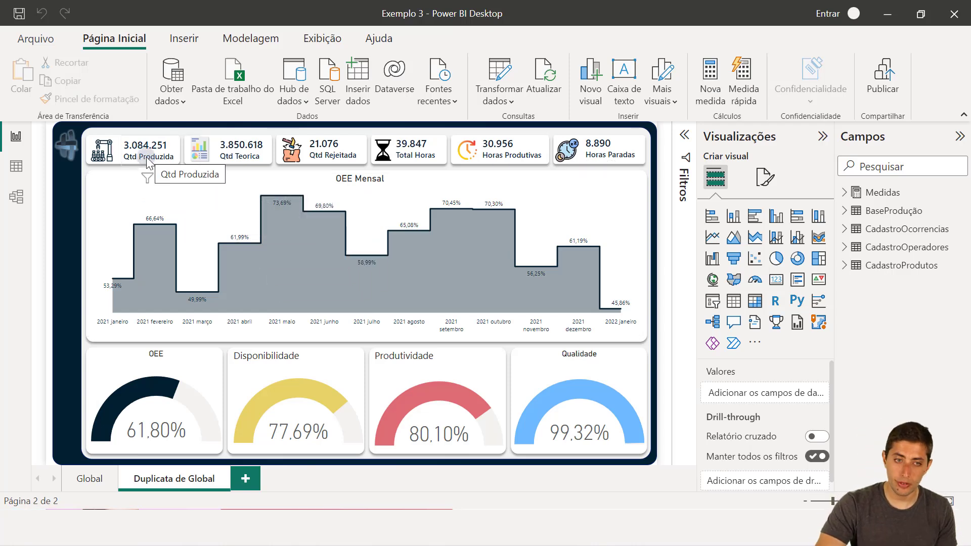
pyautogui.moveTo(159, 201)
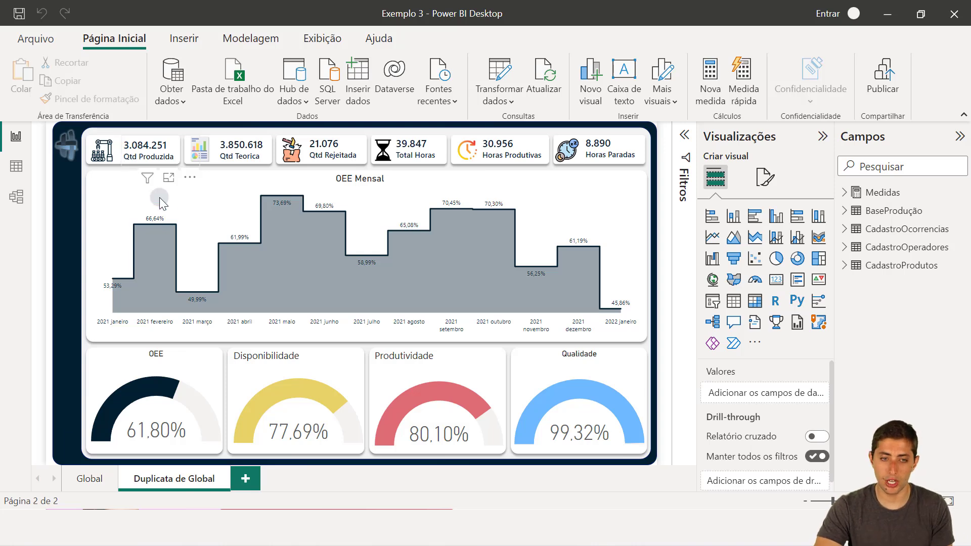
# Step: Select the OEE, Disponibilidade, Produtividade and Qualidade gauges in turn, then clear the selection
pyautogui.click(200, 360)
pyautogui.click(252, 363)
pyautogui.click(368, 380)
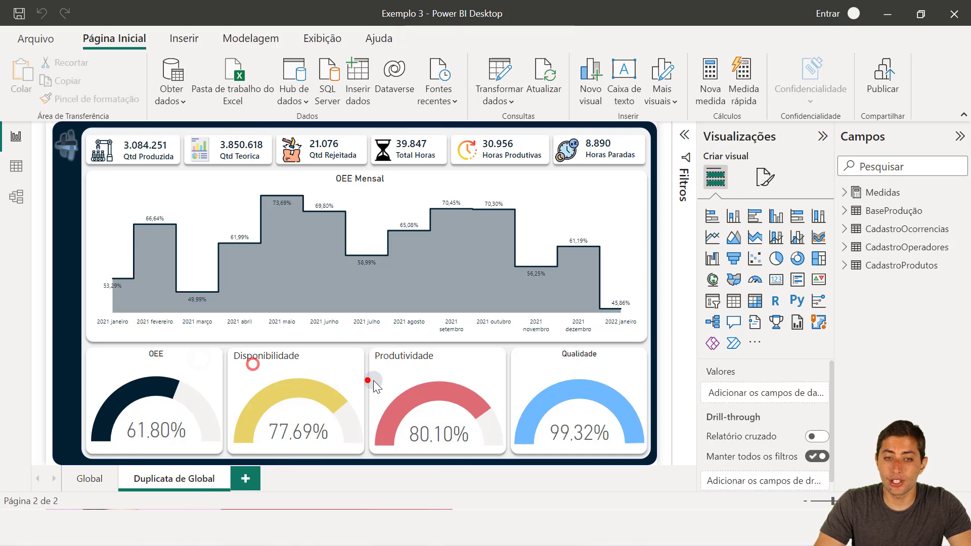
pyautogui.click(383, 380)
pyautogui.click(525, 376)
pyautogui.click(344, 340)
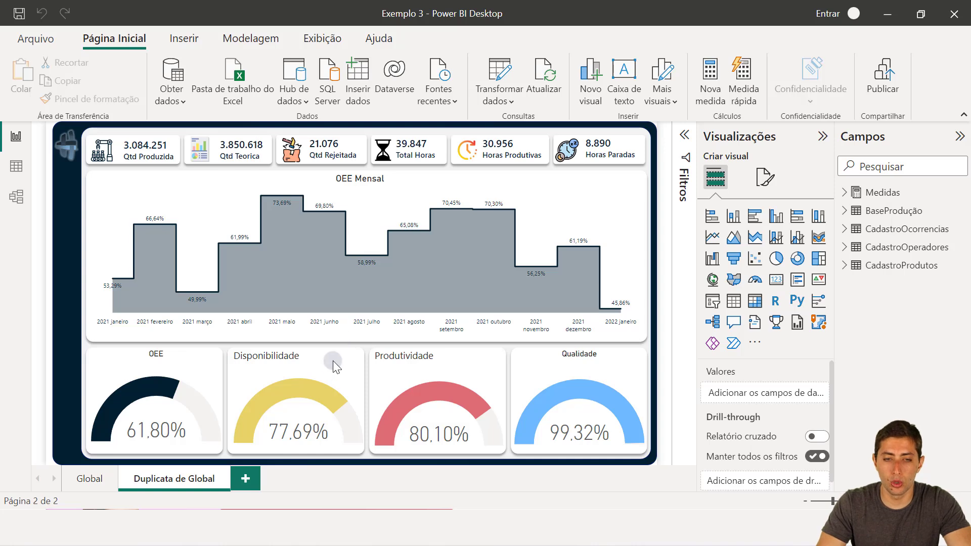
# Step: Use Format Painter to copy the OEE gauge's navy style onto Disponibilidade, Produtividade and Qualidade
pyautogui.click(198, 372)
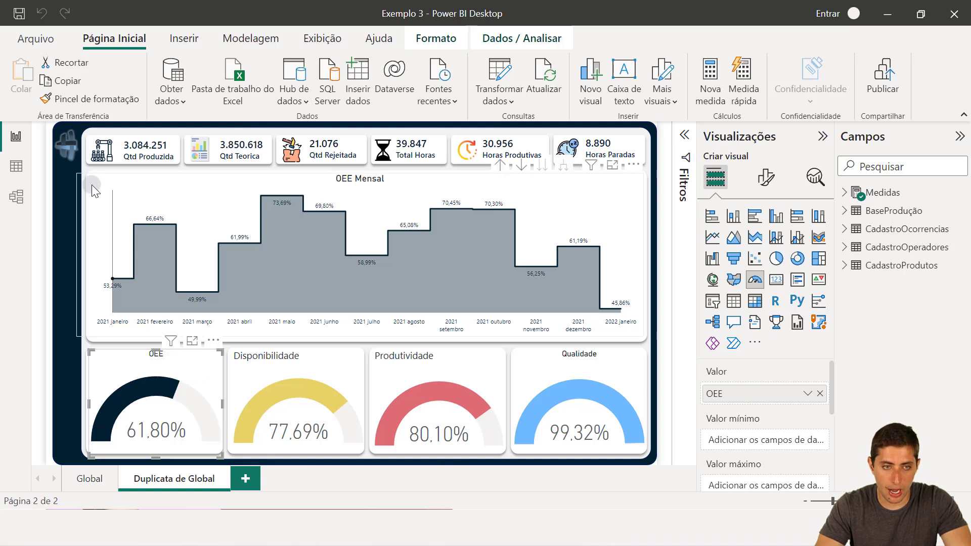
pyautogui.click(101, 100)
pyautogui.click(306, 412)
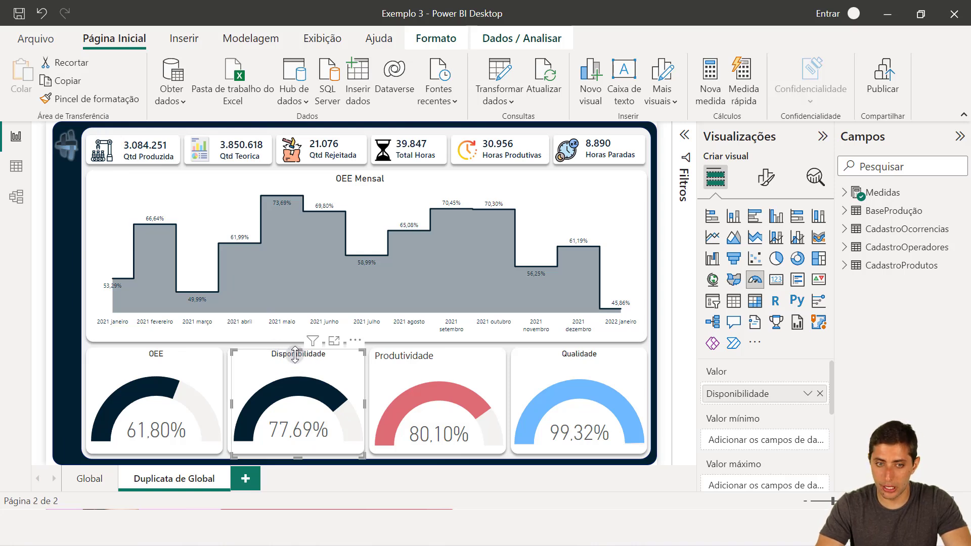
pyautogui.click(93, 100)
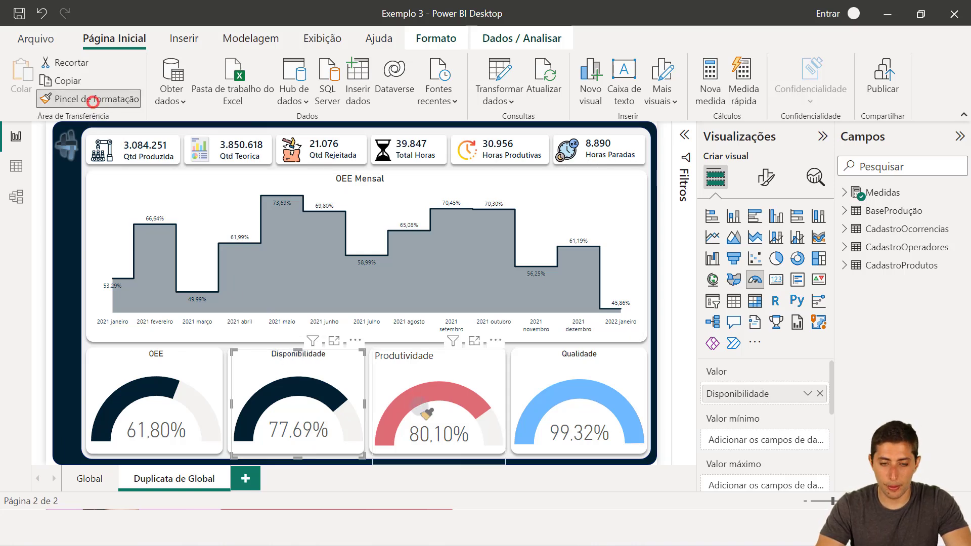
pyautogui.click(419, 406)
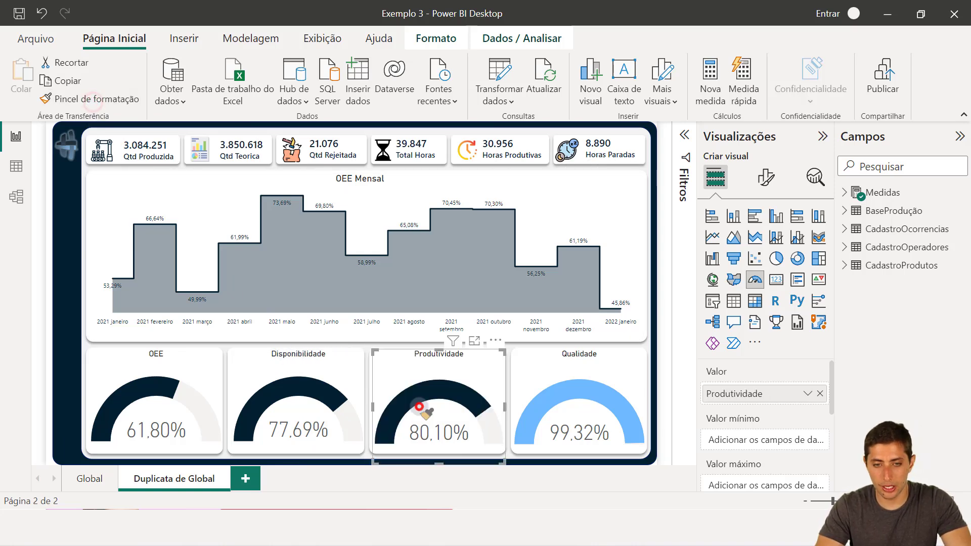
pyautogui.click(96, 100)
pyautogui.click(554, 383)
pyautogui.click(62, 290)
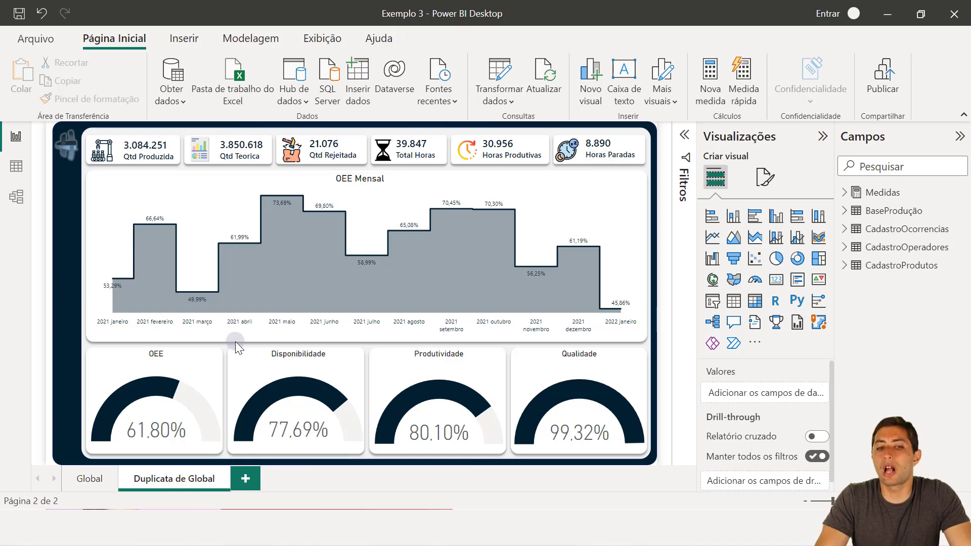
pyautogui.moveTo(155, 403)
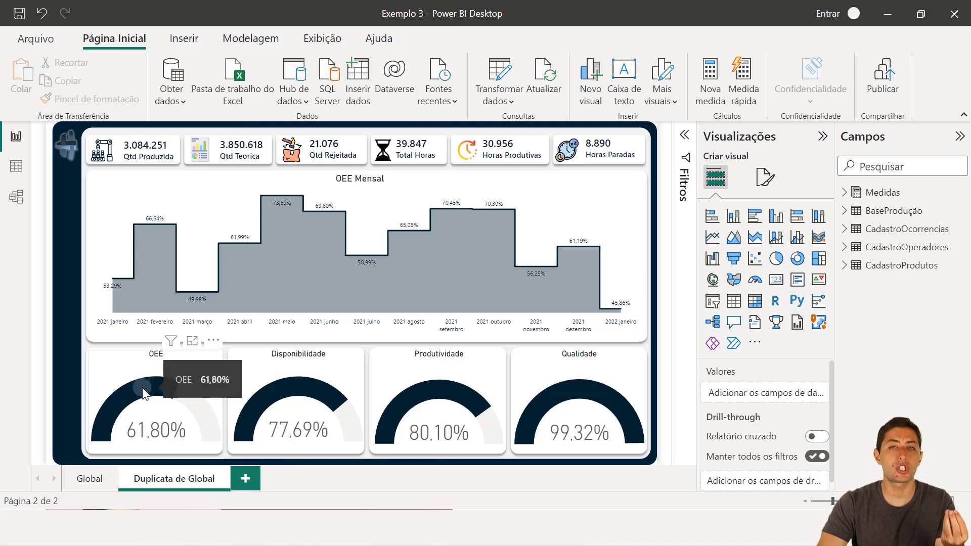
pyautogui.moveTo(127, 389)
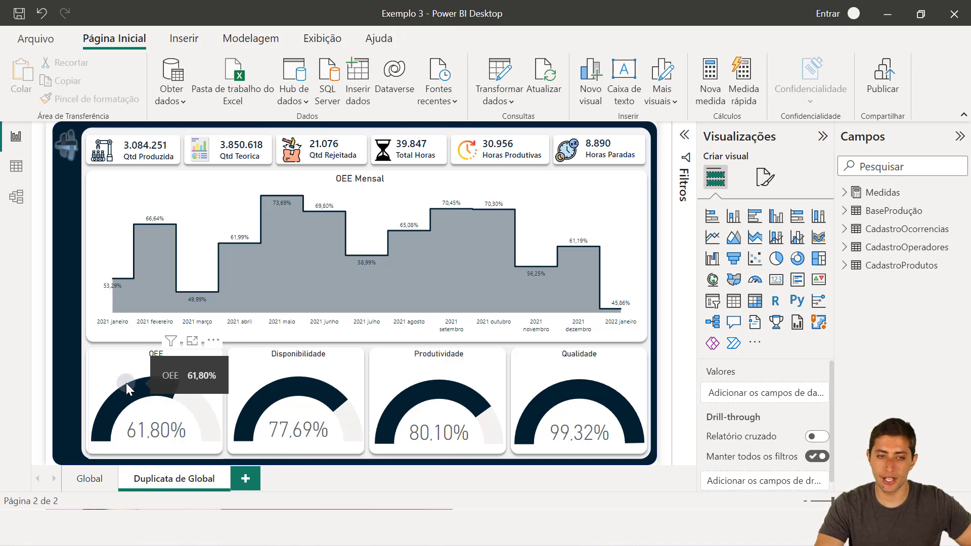
pyautogui.click(113, 375)
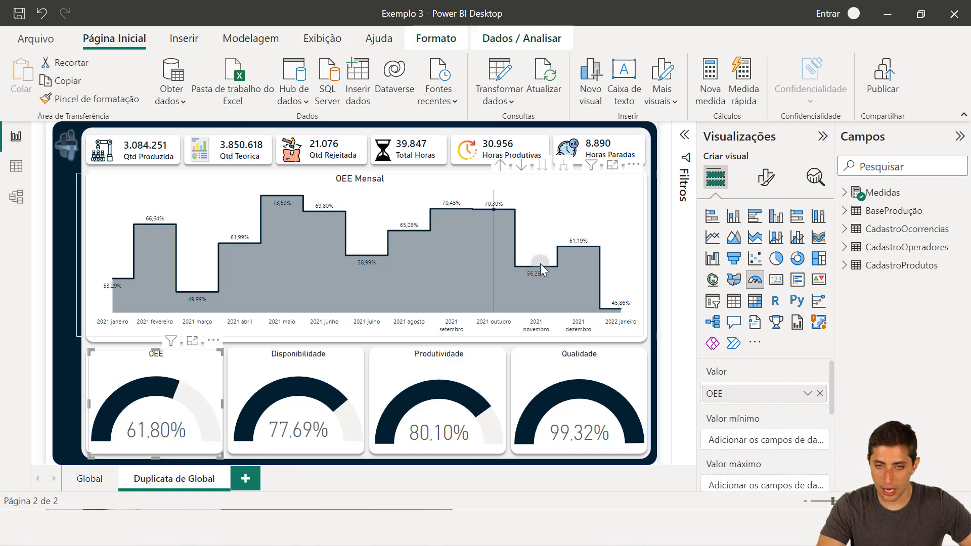
# Step: Open the OEE gauge's fill colour picker via Mais cores to read its hex code #032030
pyautogui.click(762, 186)
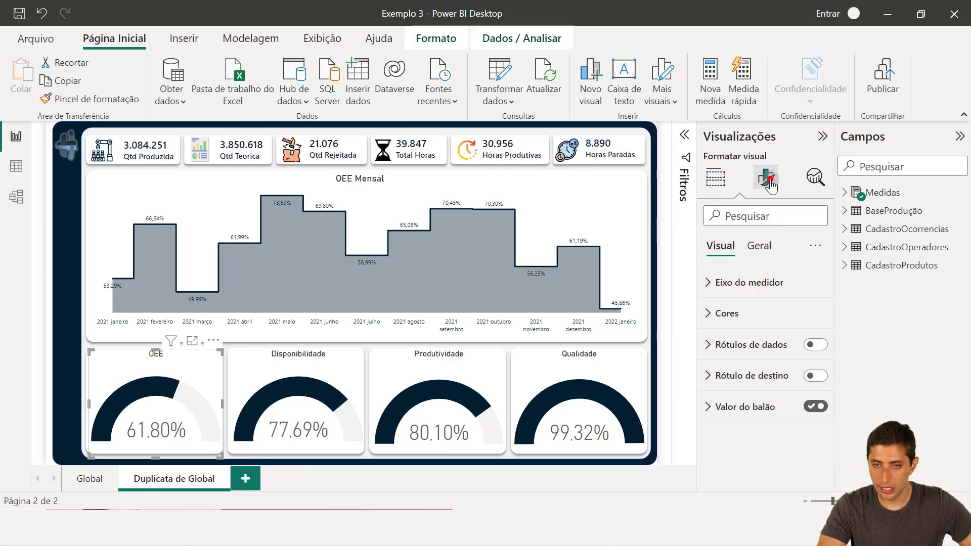
pyautogui.click(750, 314)
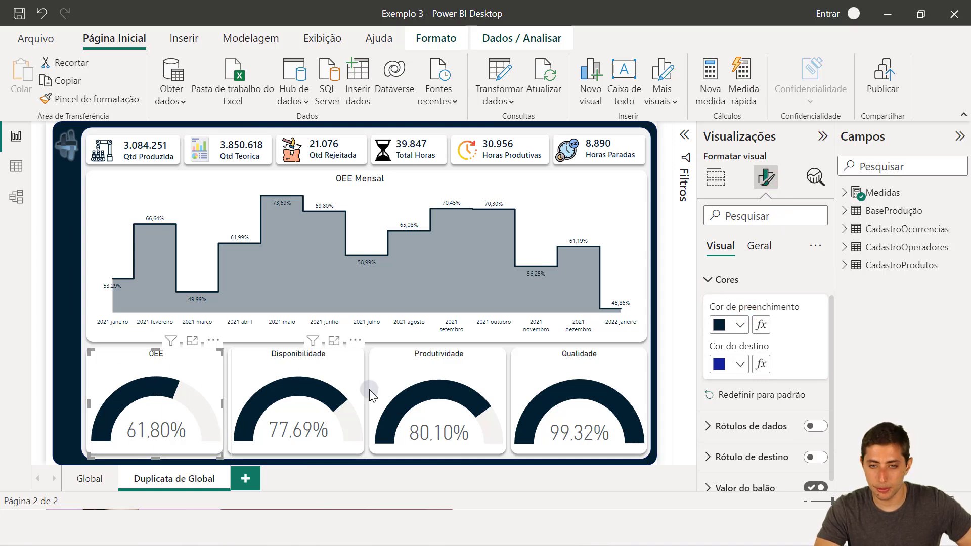
pyautogui.click(732, 326)
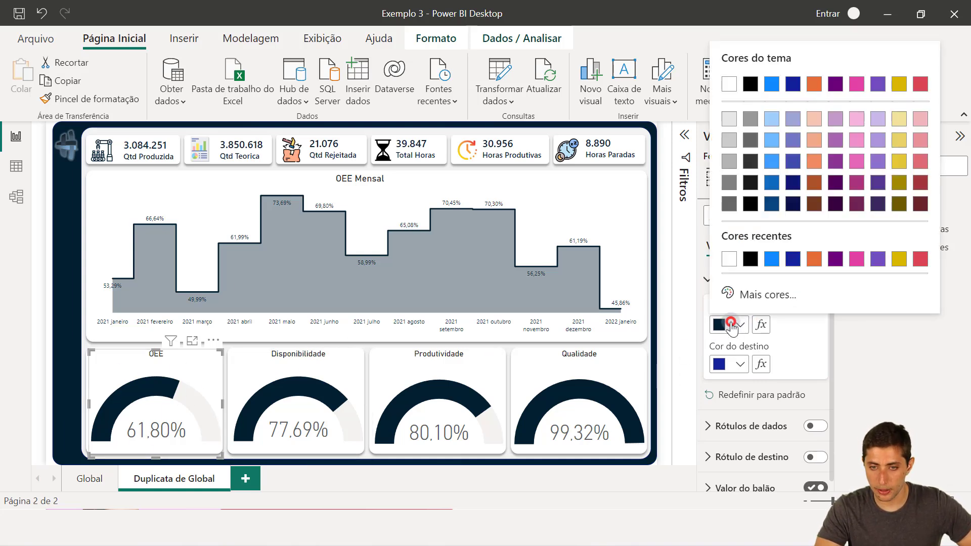
pyautogui.click(746, 296)
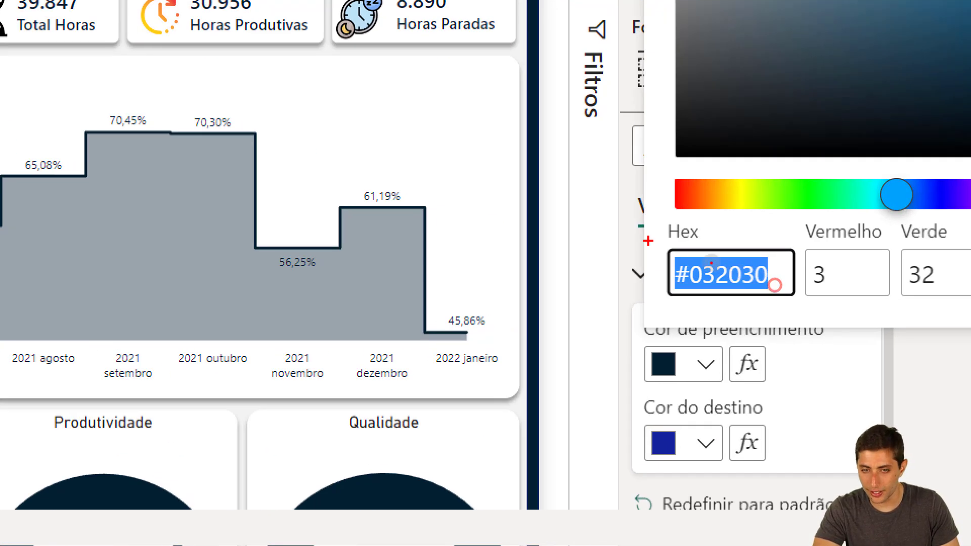
pyautogui.moveTo(648, 241); pyautogui.dragTo(782, 296)
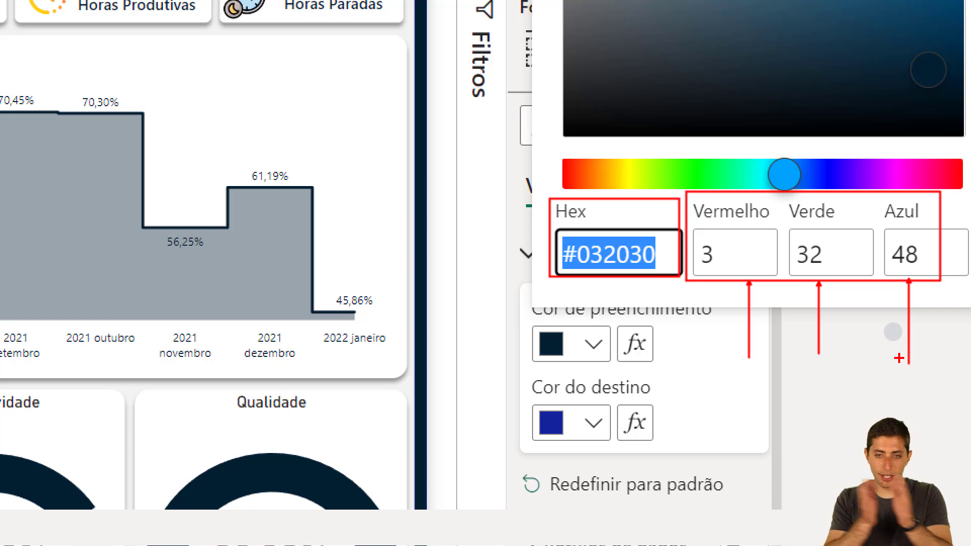
pyautogui.press('e')
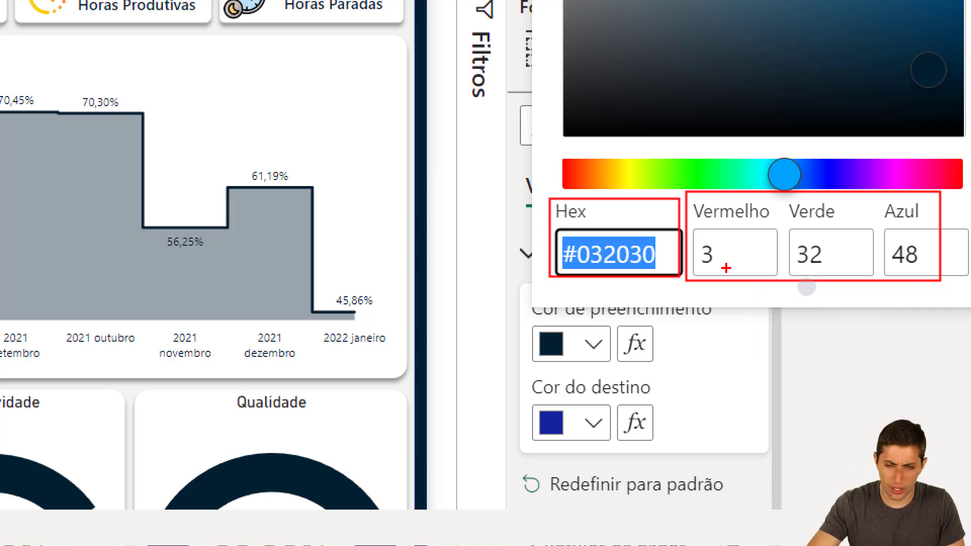
pyautogui.press('e')
pyautogui.press('Escape')
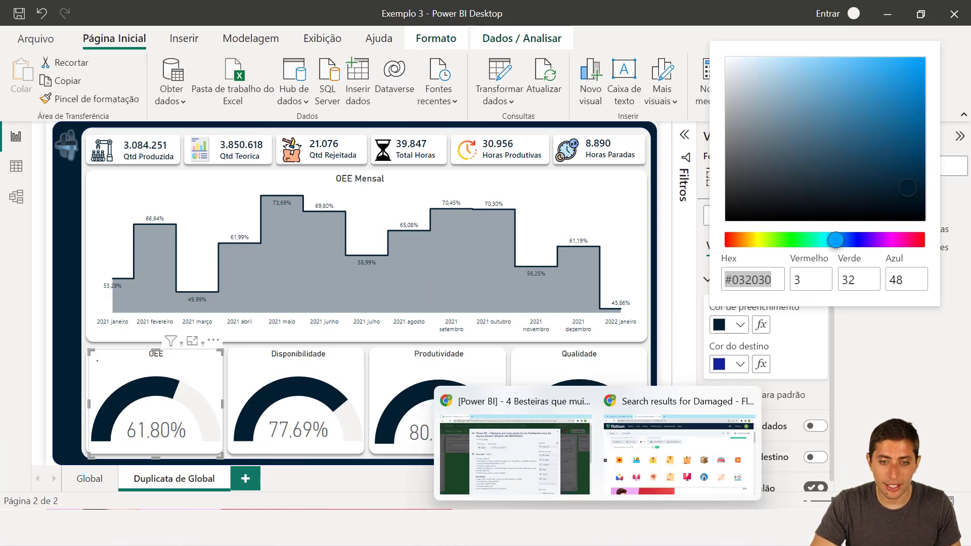
pyautogui.click(597, 544)
# Step: Generate a ColorSpace gradient from #032030 and copy its second shade #004A5C
pyautogui.click(628, 486)
pyautogui.click(65, 16)
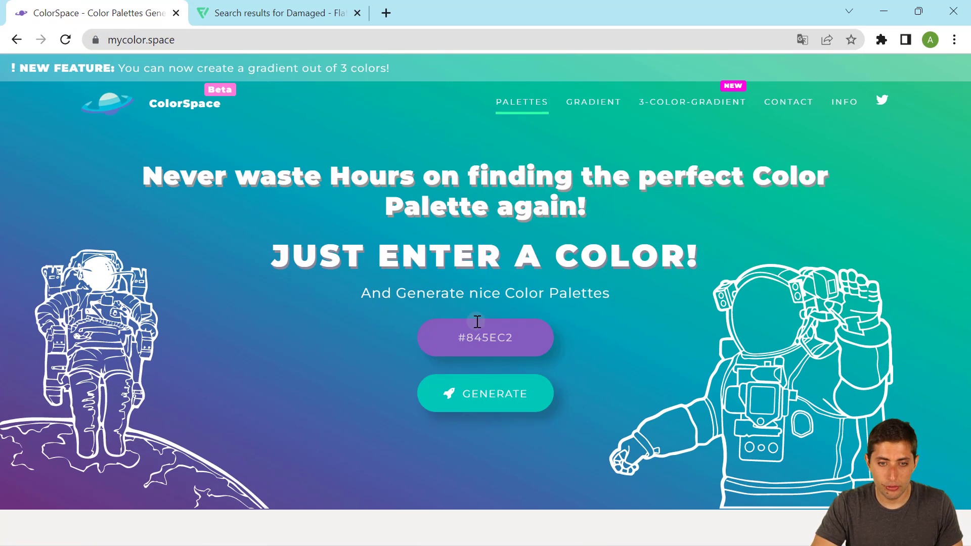
pyautogui.click(483, 333)
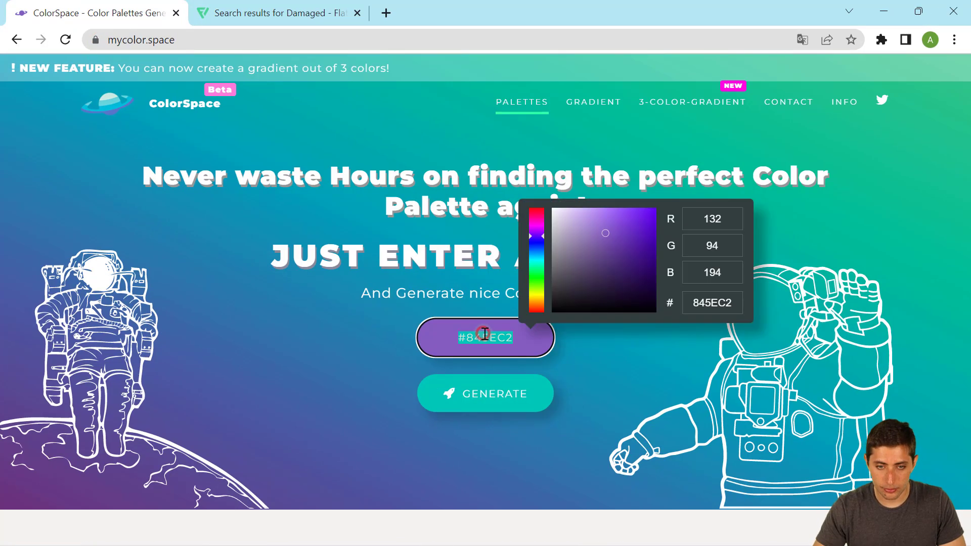
pyautogui.write('#032030')
pyautogui.press('Return')
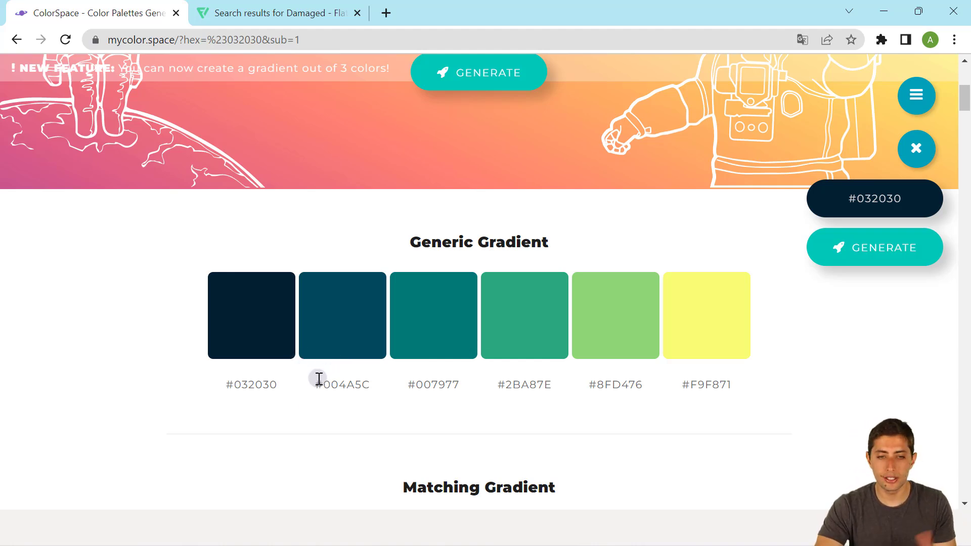
pyautogui.moveTo(318, 380); pyautogui.dragTo(373, 389)
pyautogui.hotkey('ctrl', 'c')
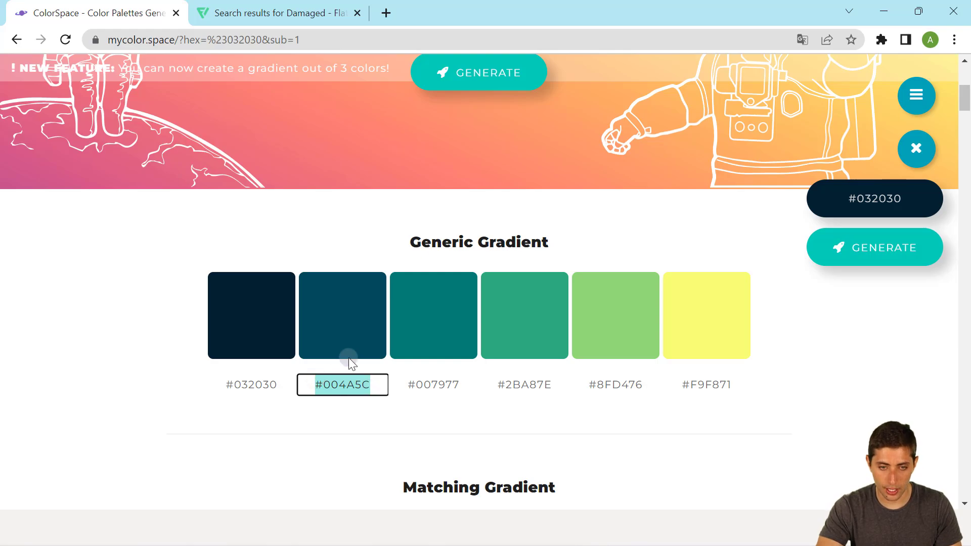
pyautogui.hotkey('alt', 'Tab')
# Step: Set the Disponibilidade gauge's fill colour to #004A5C
pyautogui.click(314, 352)
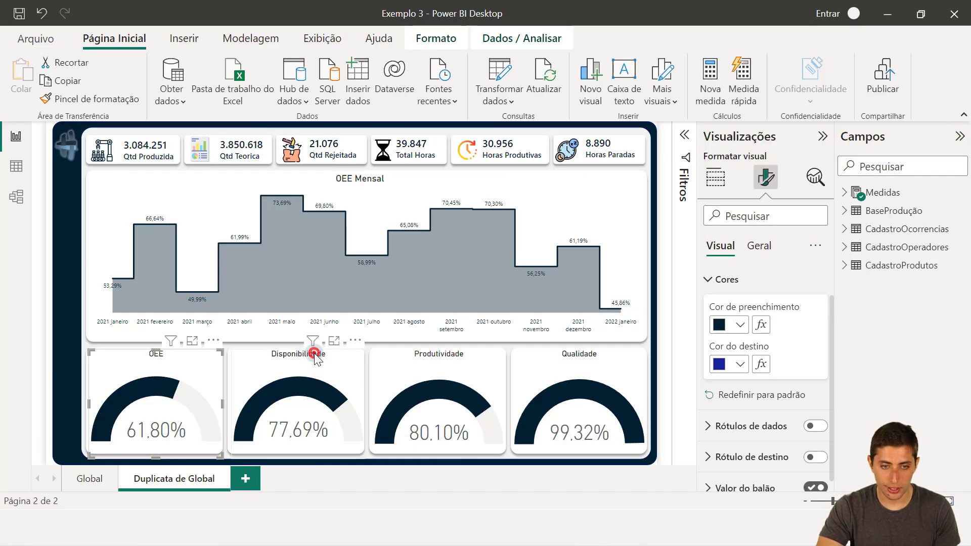
pyautogui.click(313, 353)
pyautogui.click(726, 328)
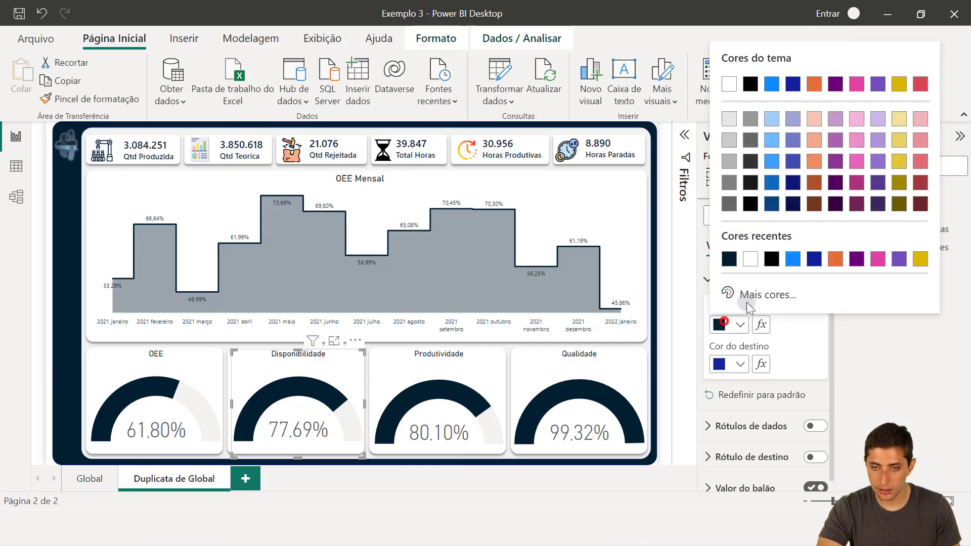
pyautogui.click(756, 295)
pyautogui.hotkey('ctrl', 'v')
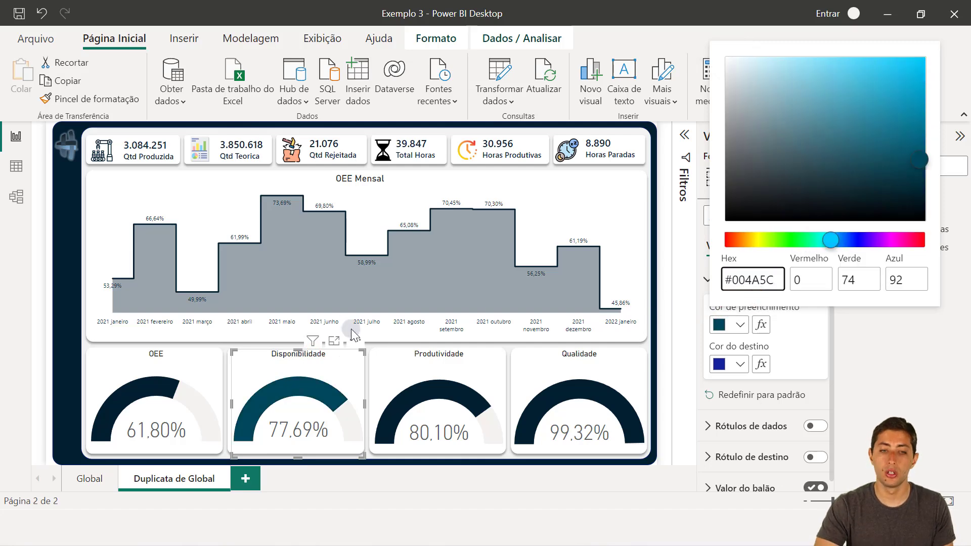
pyautogui.click(406, 370)
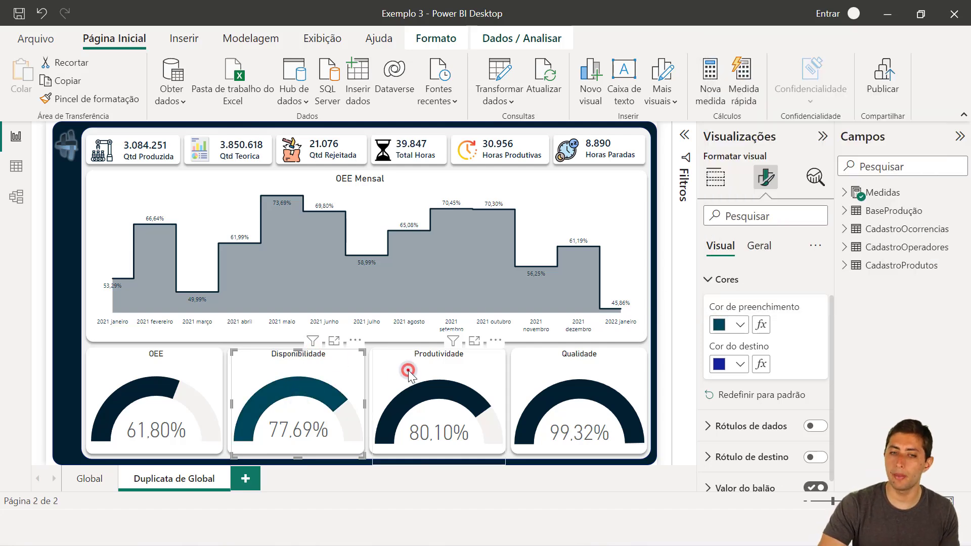
# Step: Copy #007977 from ColorSpace and apply it as the Produtividade gauge's fill
pyautogui.hotkey('alt', 'Tab')
pyautogui.moveTo(400, 383); pyautogui.dragTo(467, 383)
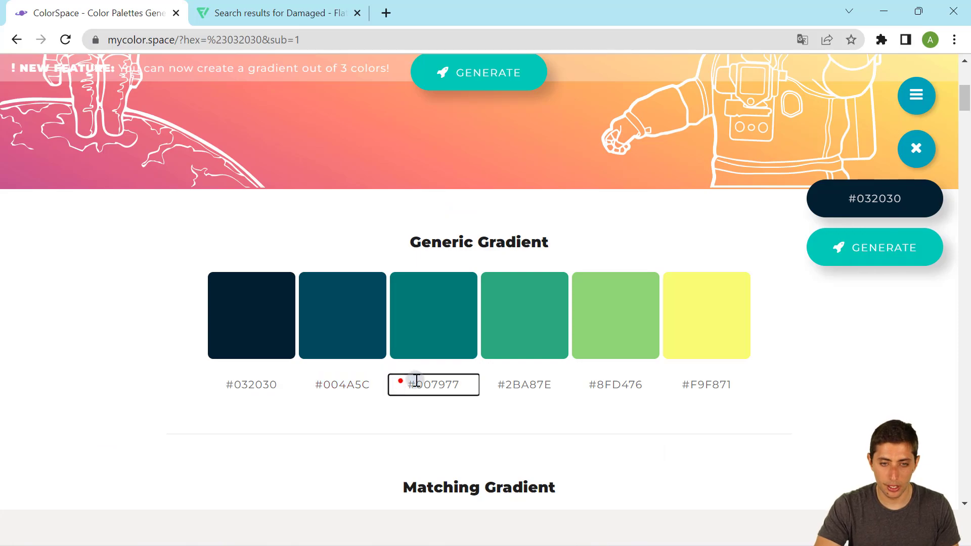
pyautogui.hotkey('alt', 'Tab')
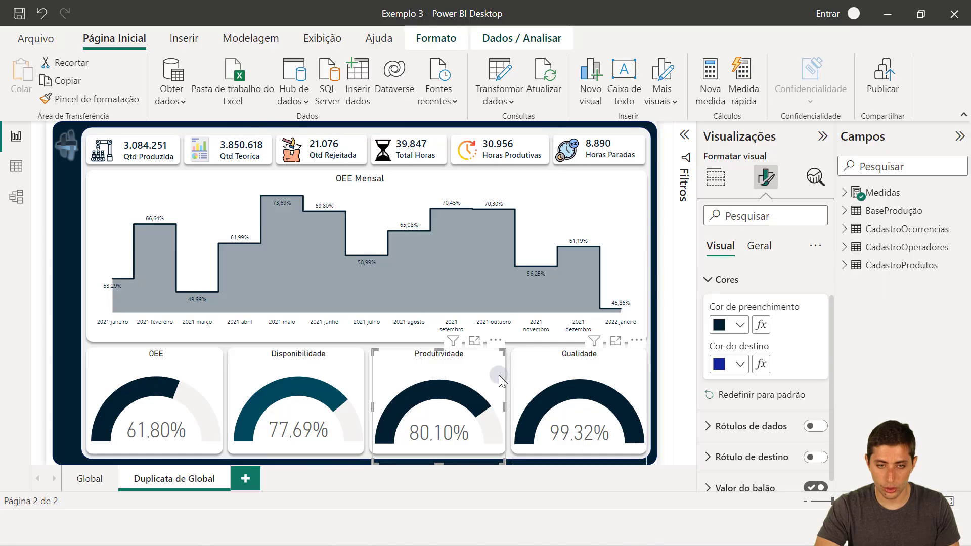
pyautogui.hotkey('ctrl', 'z')
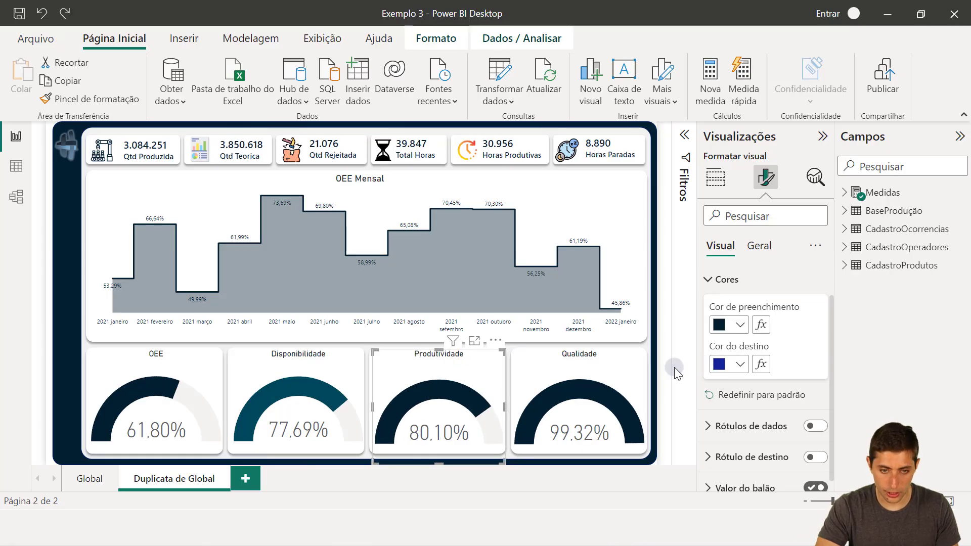
pyautogui.click(722, 326)
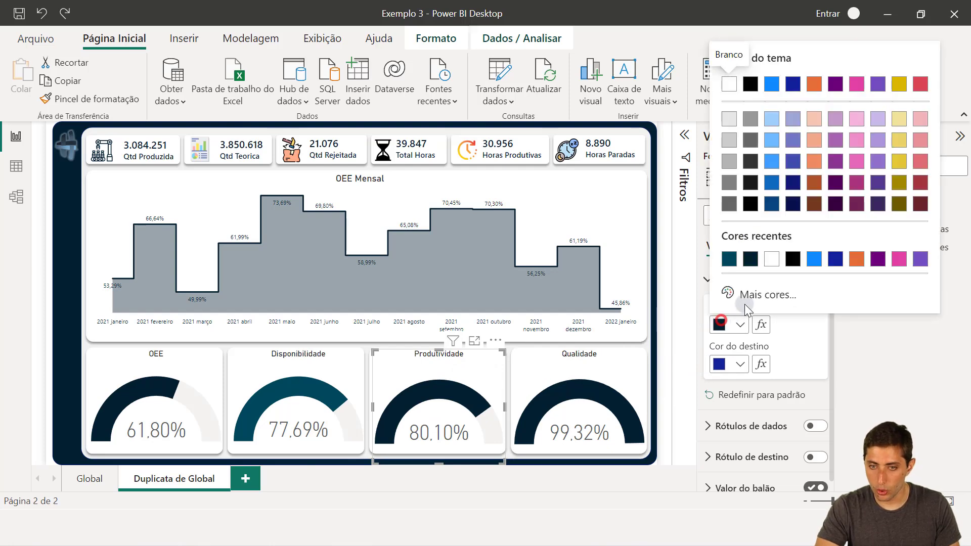
pyautogui.click(749, 297)
pyautogui.write('#007977')
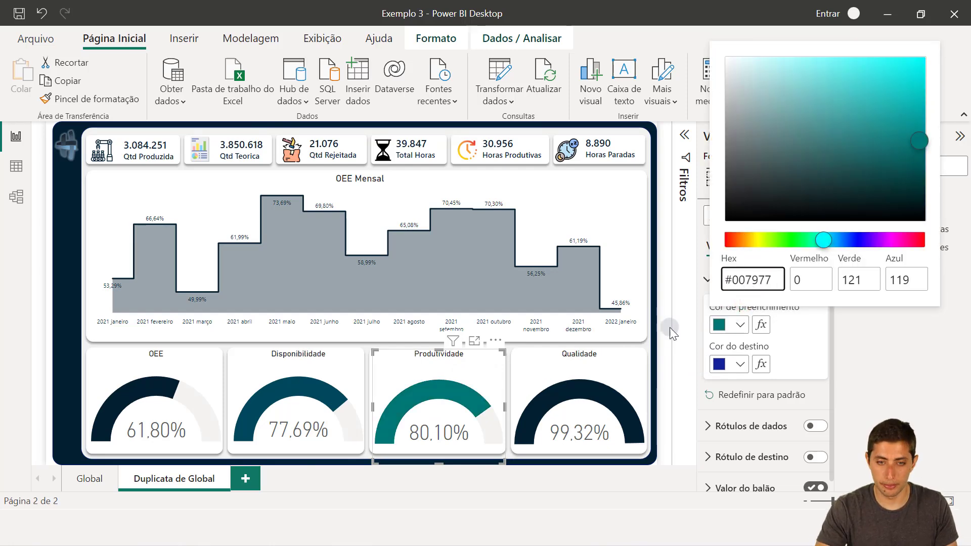
# Step: Copy #2BA87E from ColorSpace and apply it as the Qualidade gauge's fill
pyautogui.click(587, 367)
pyautogui.hotkey('alt', 'Tab')
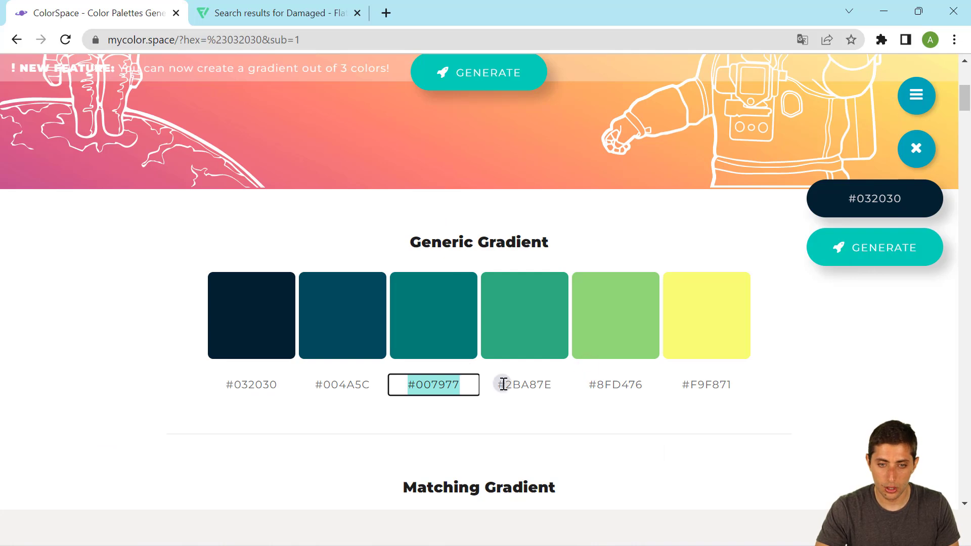
pyautogui.click(505, 384)
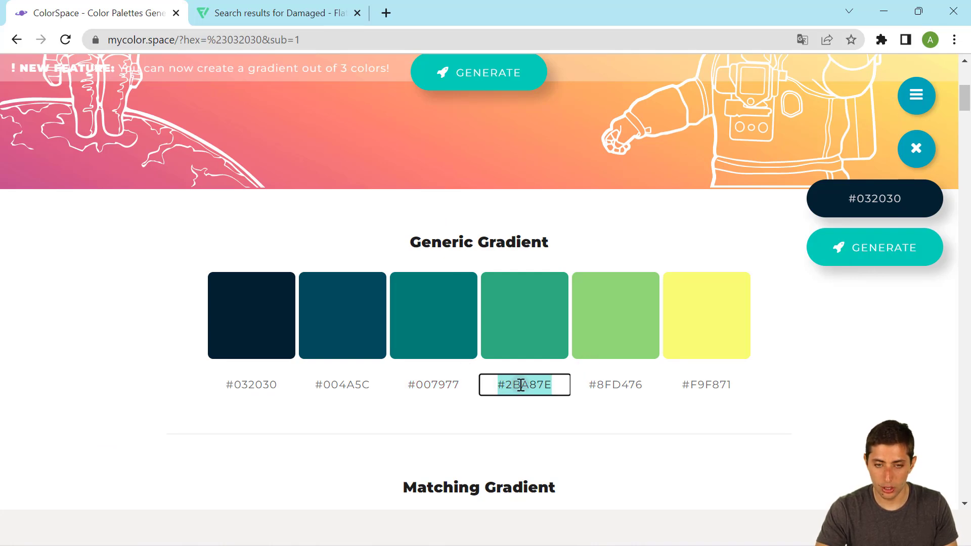
pyautogui.hotkey('alt', 'Tab')
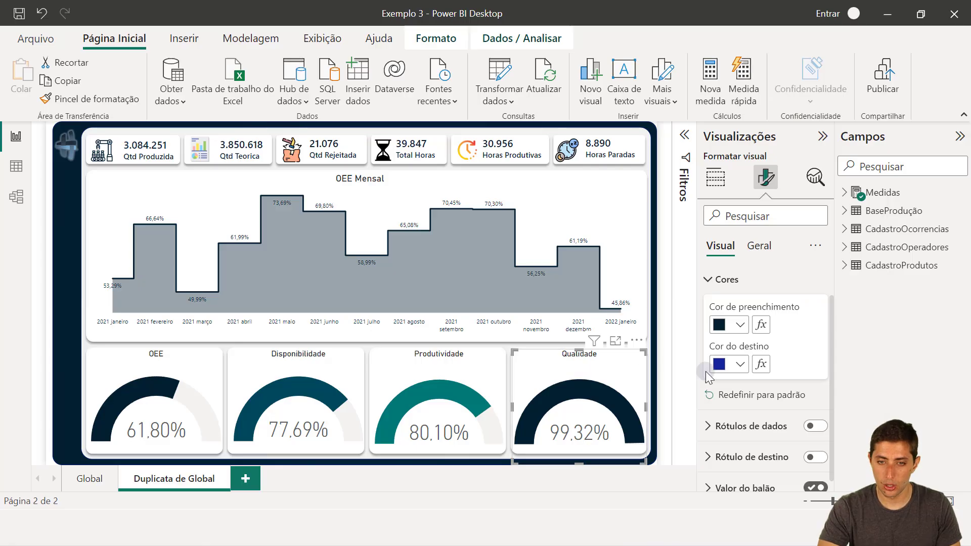
pyautogui.click(722, 325)
pyautogui.click(754, 299)
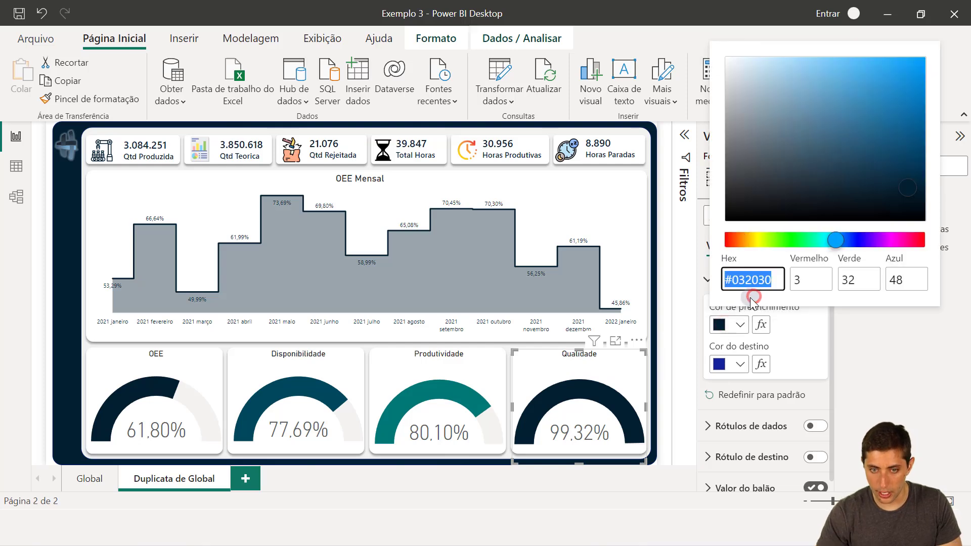
pyautogui.write('#2BA87E')
pyautogui.click(96, 310)
pyautogui.moveTo(82, 312)
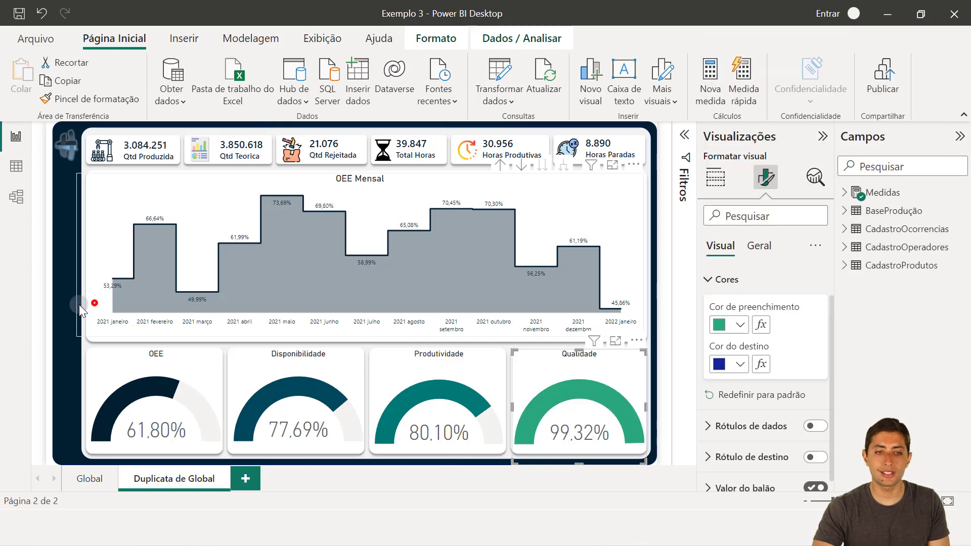
pyautogui.click(68, 311)
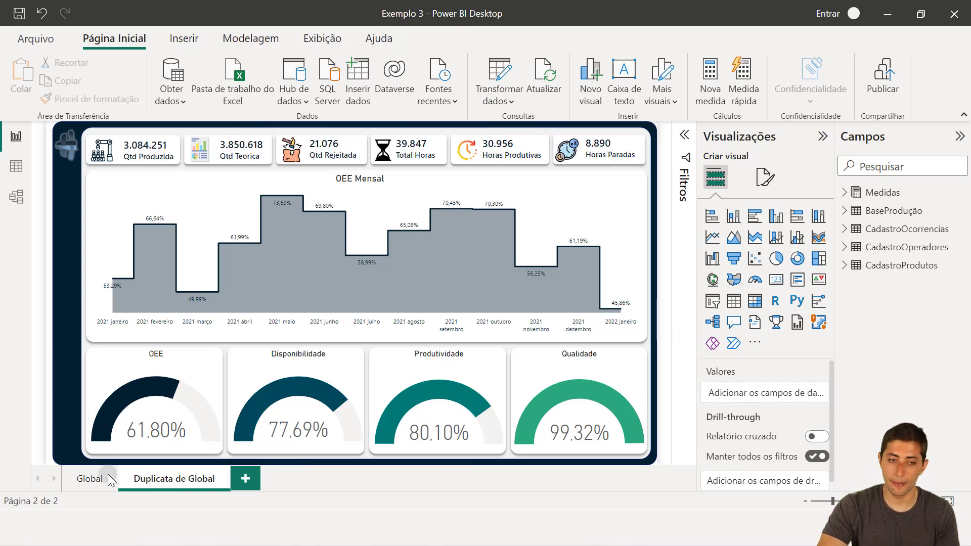
pyautogui.click(91, 480)
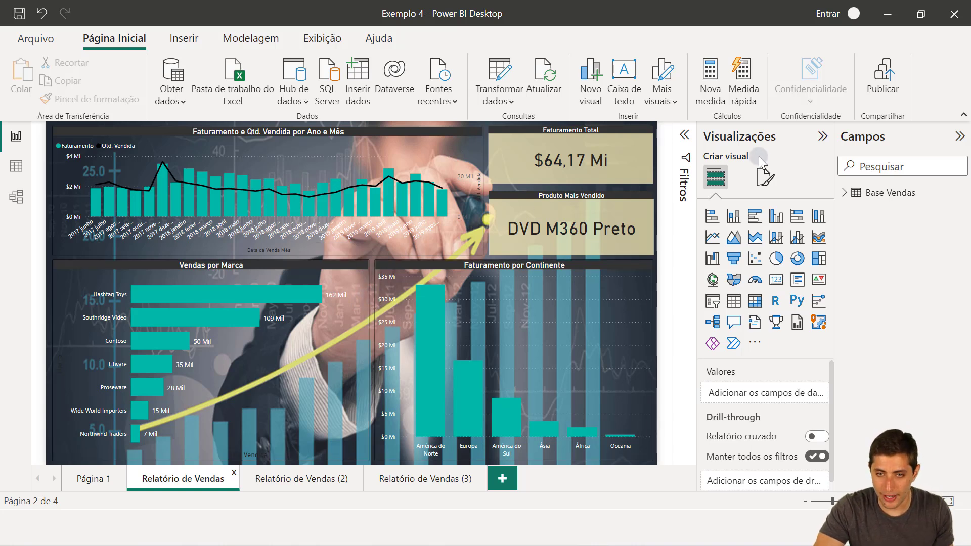
# Step: Show the Relatório de Vendas page's format options in the Visualizações pane
pyautogui.click(764, 190)
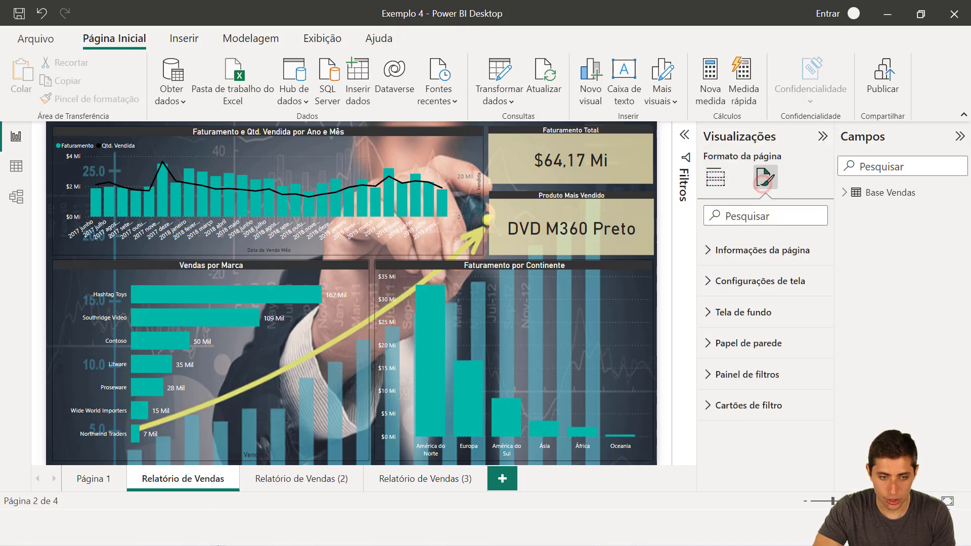
# Step: Duplicate the Relatório de Vendas page and remove the Vendas.png background image from the copy
pyautogui.rightClick(191, 478)
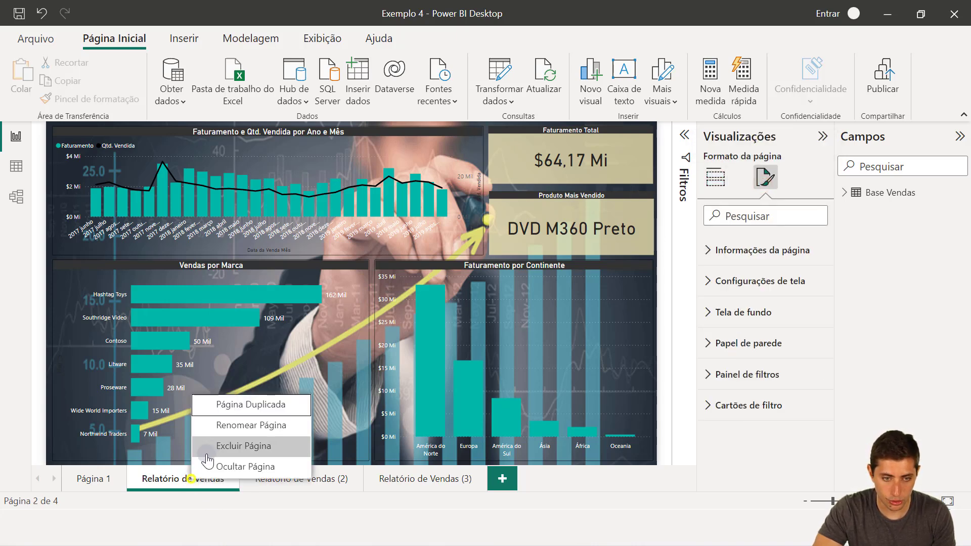
pyautogui.click(231, 411)
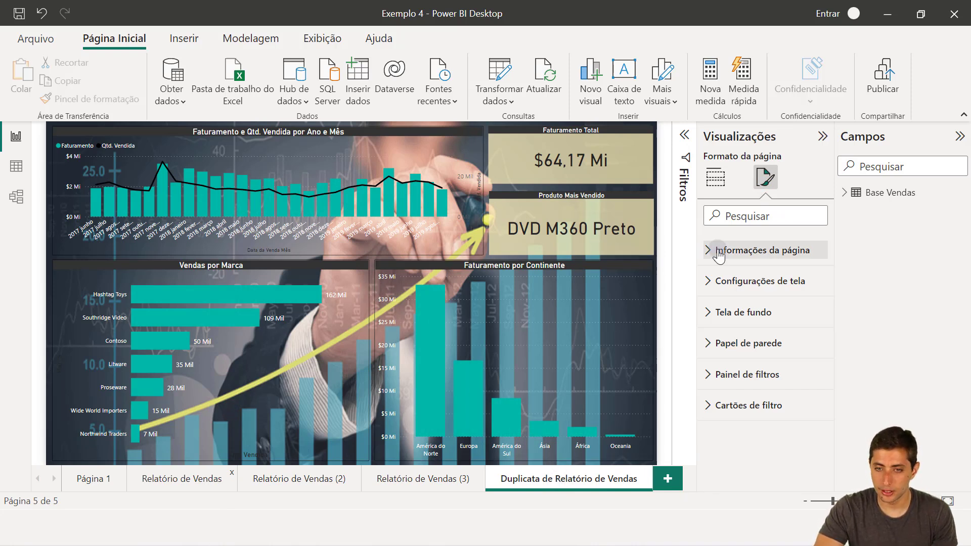
pyautogui.click(742, 317)
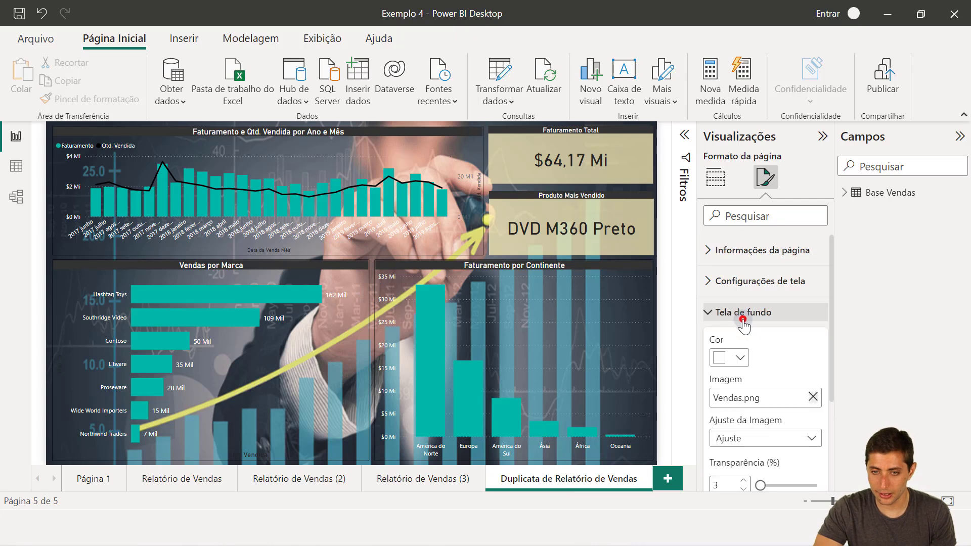
pyautogui.click(813, 397)
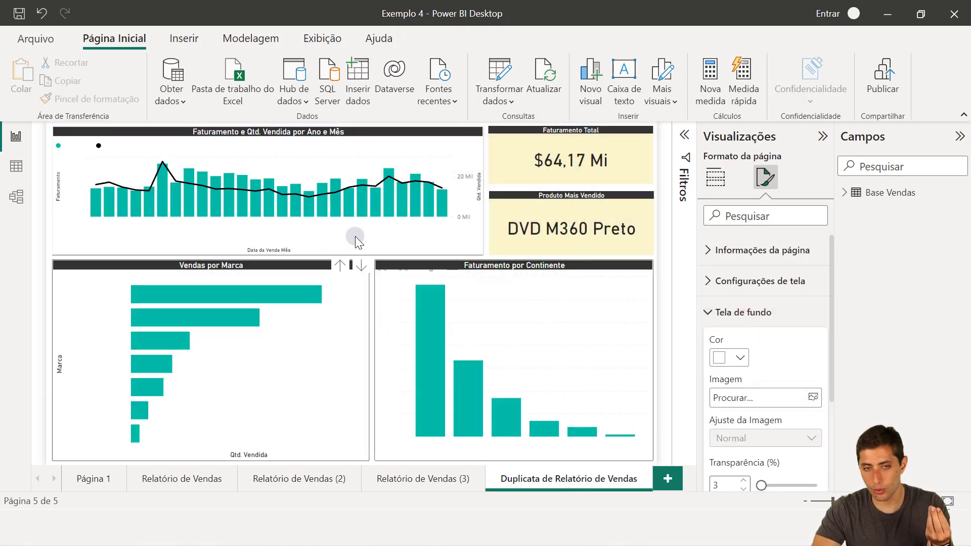
pyautogui.click(347, 308)
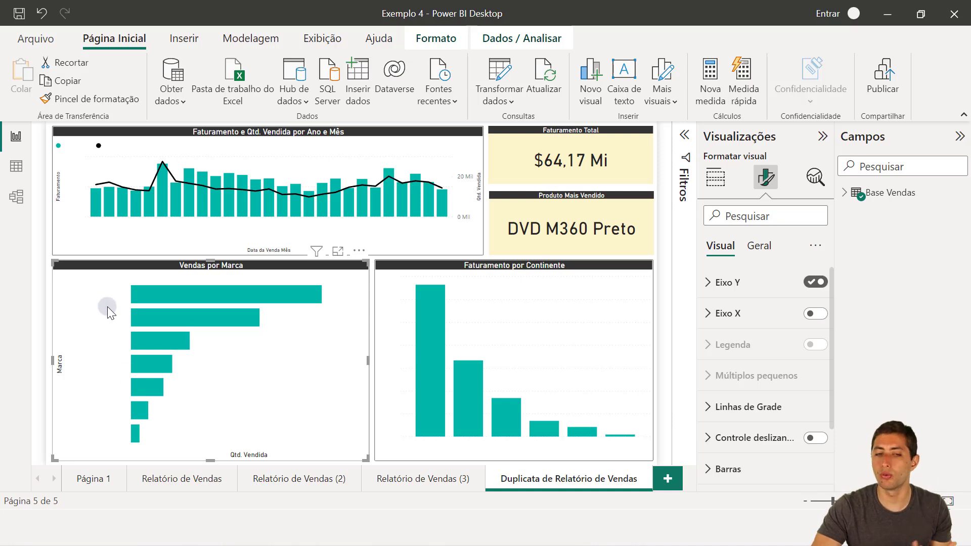
pyautogui.click(372, 375)
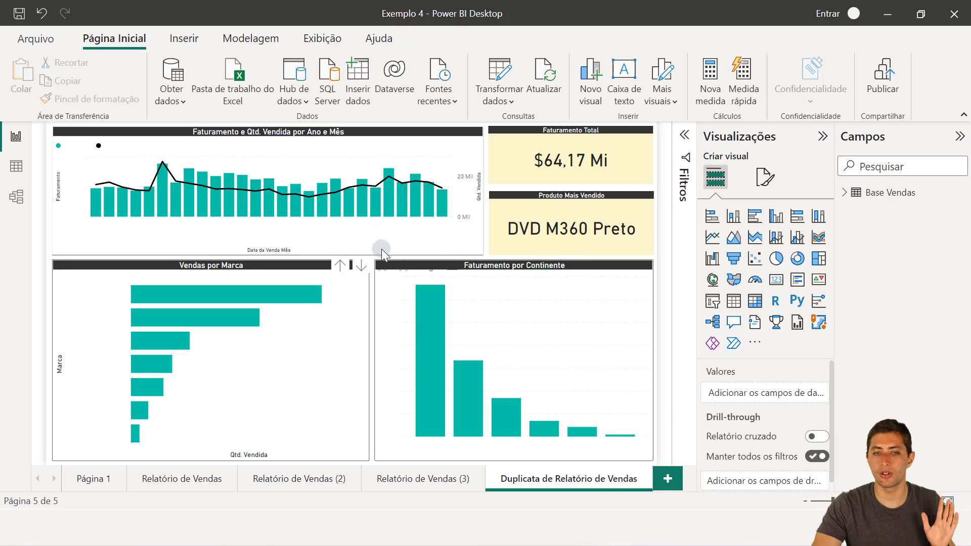
# Step: Undo the background image removal, then switch to the 02-01 example files folder
pyautogui.click(74, 49)
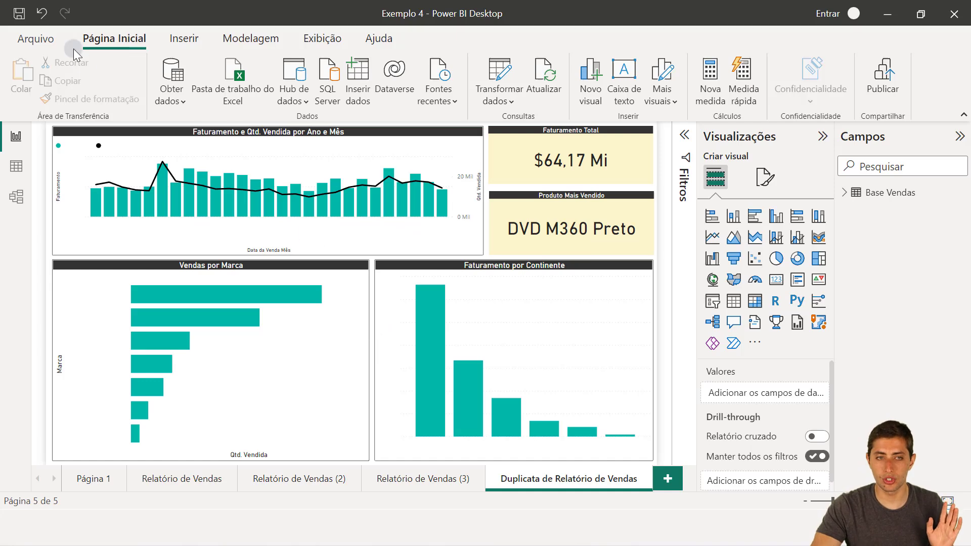
pyautogui.click(42, 14)
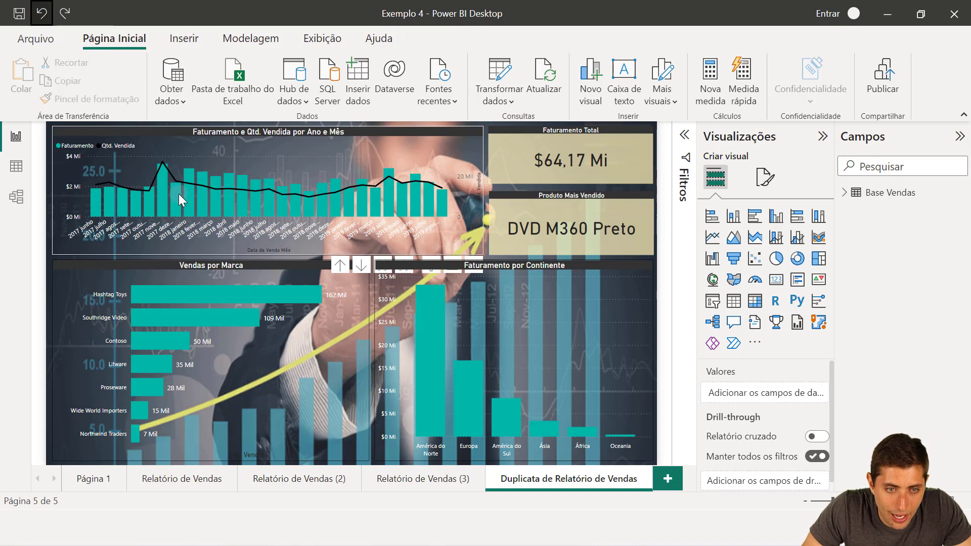
pyautogui.click(191, 205)
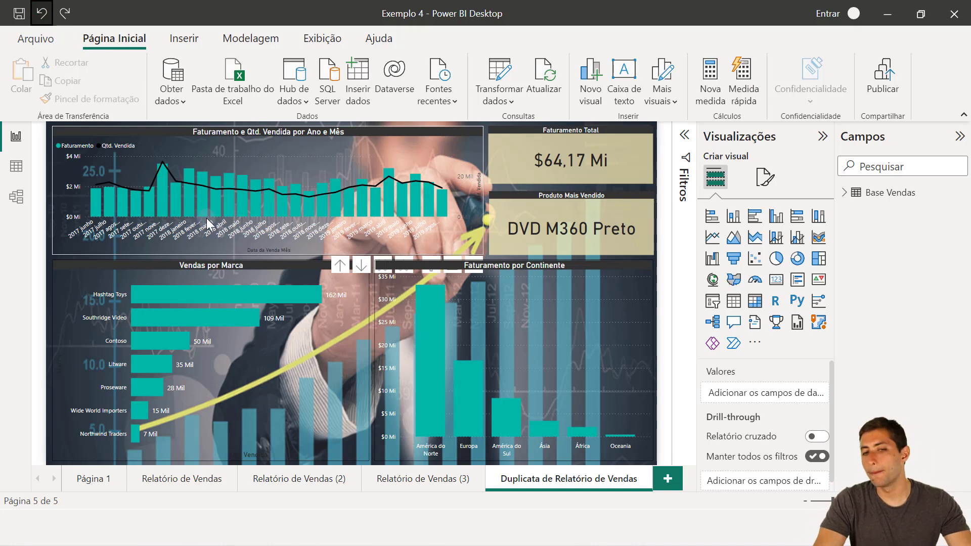
pyautogui.click(375, 300)
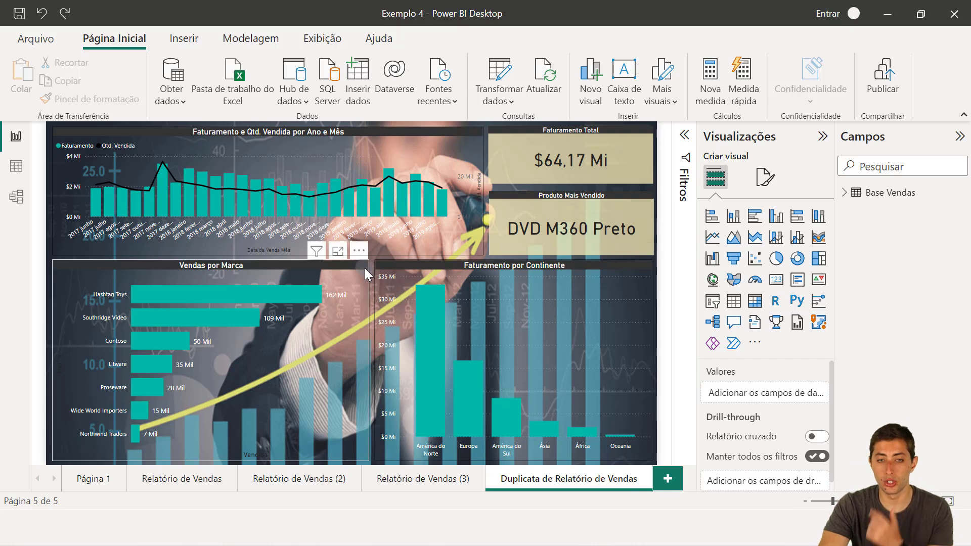
pyautogui.moveTo(327, 399)
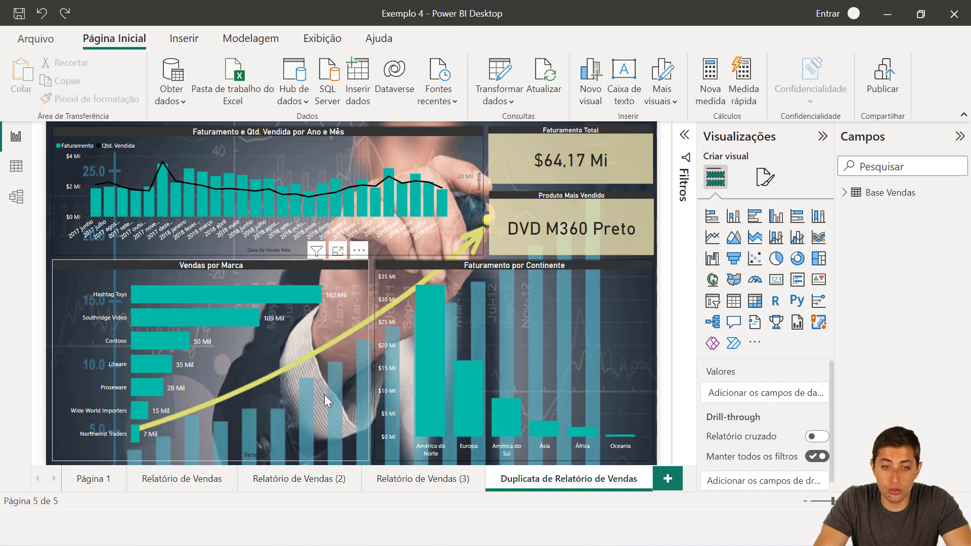
pyautogui.hotkey('alt', 'Tab')
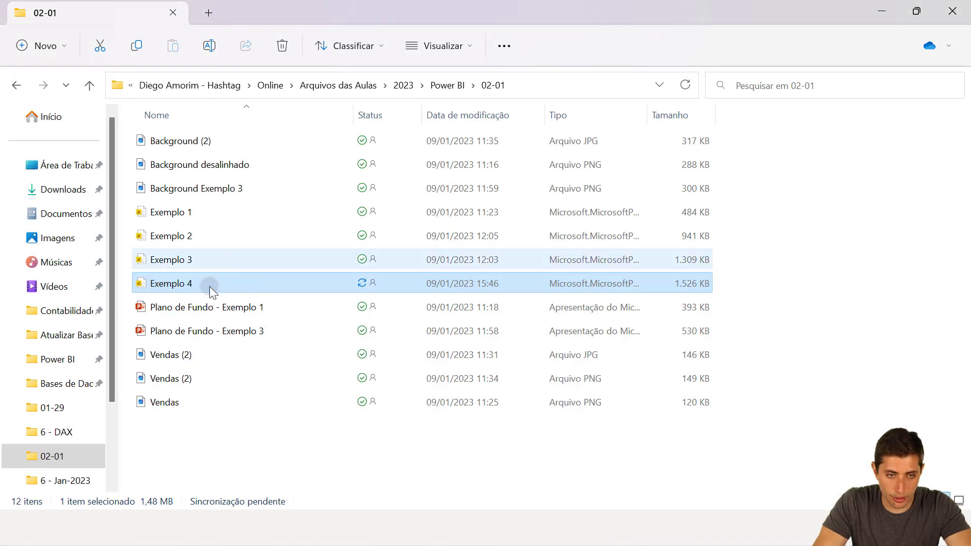
pyautogui.doubleClick(194, 400)
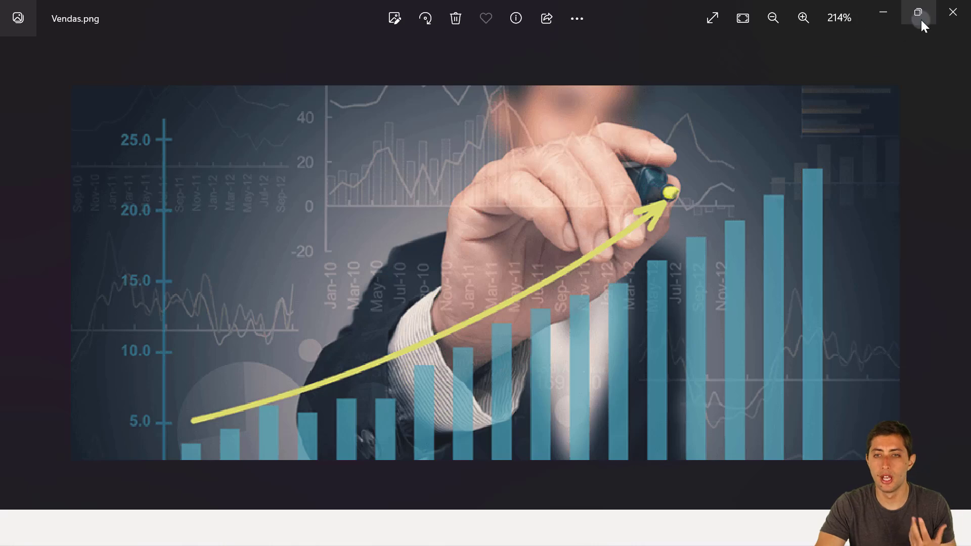
pyautogui.click(952, 13)
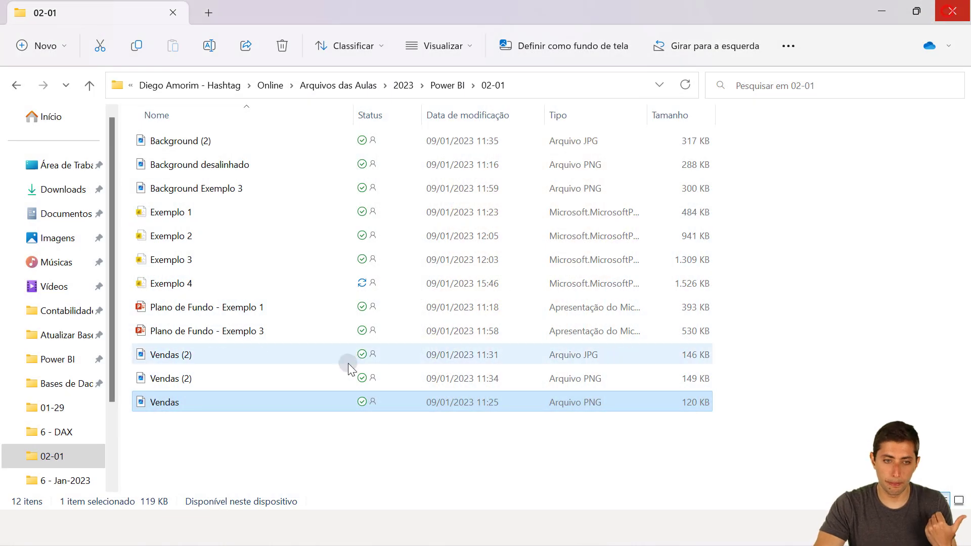
pyautogui.click(329, 432)
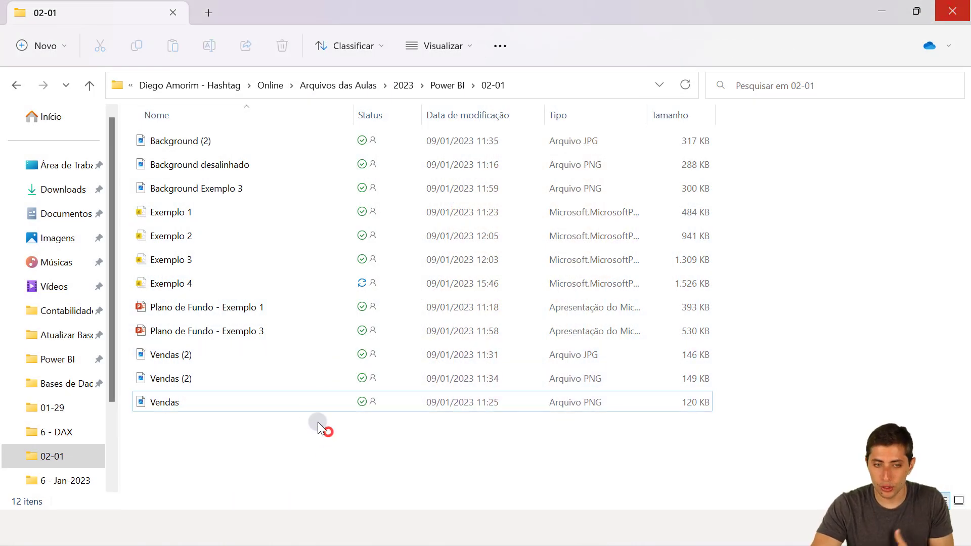
pyautogui.doubleClick(242, 361)
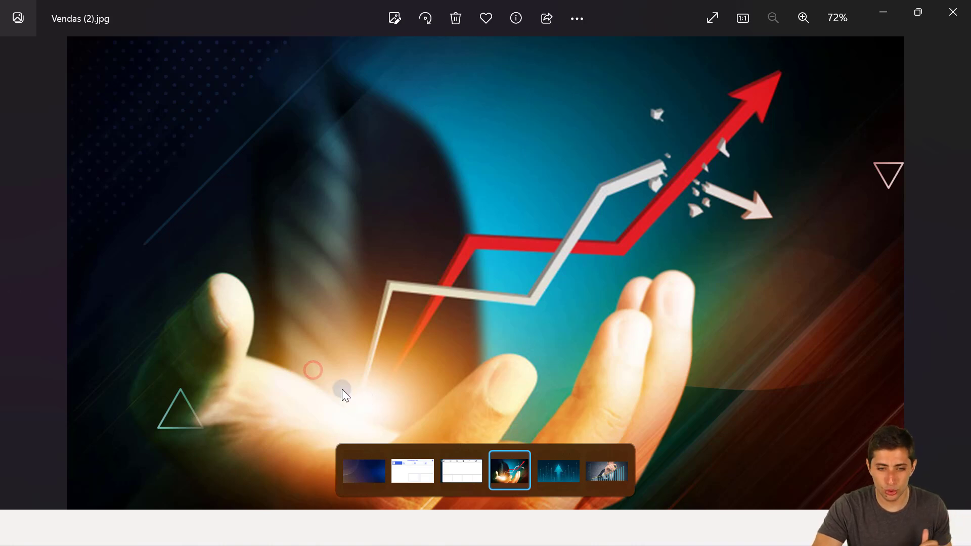
pyautogui.click(585, 385)
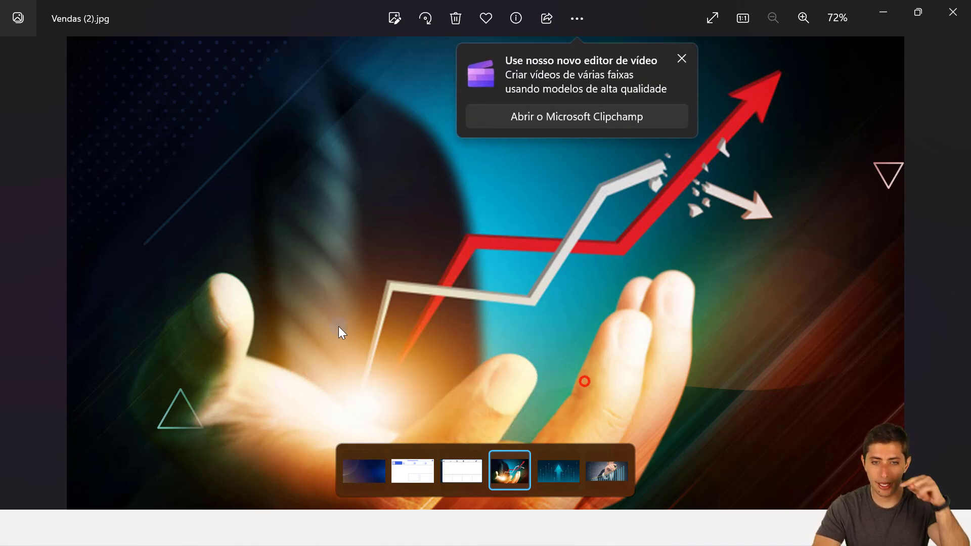
pyautogui.click(946, 29)
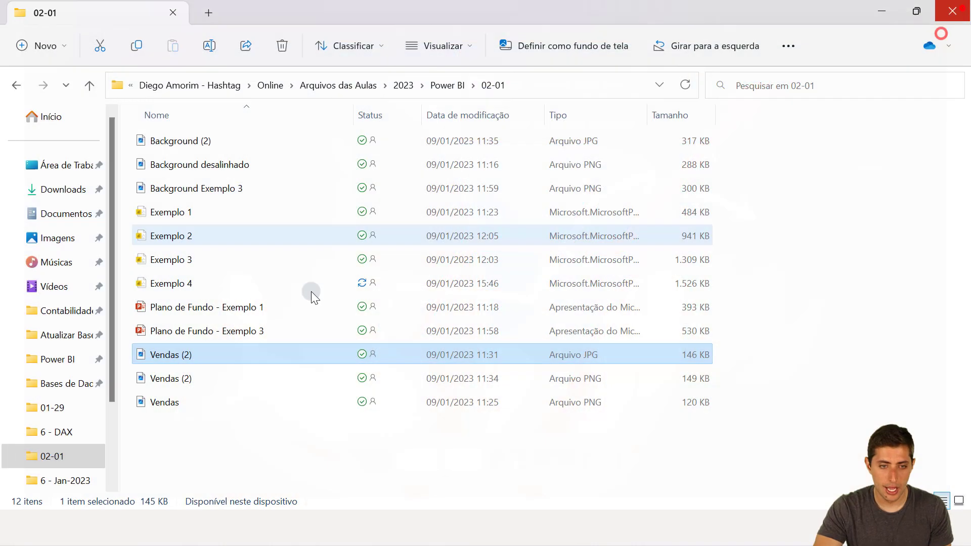
pyautogui.click(217, 375)
pyautogui.doubleClick(217, 375)
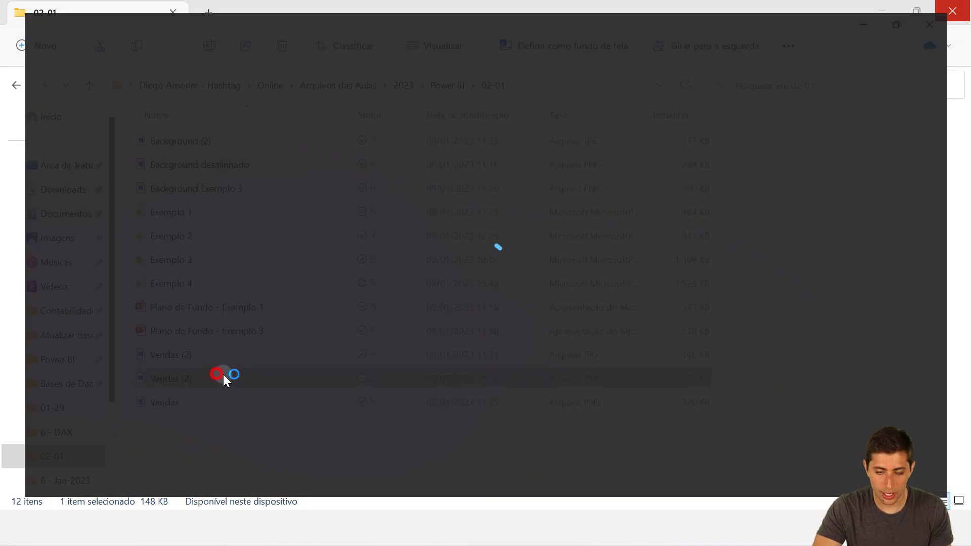
pyautogui.scroll(2, 466, 281)
pyautogui.scroll(2, 470, 286)
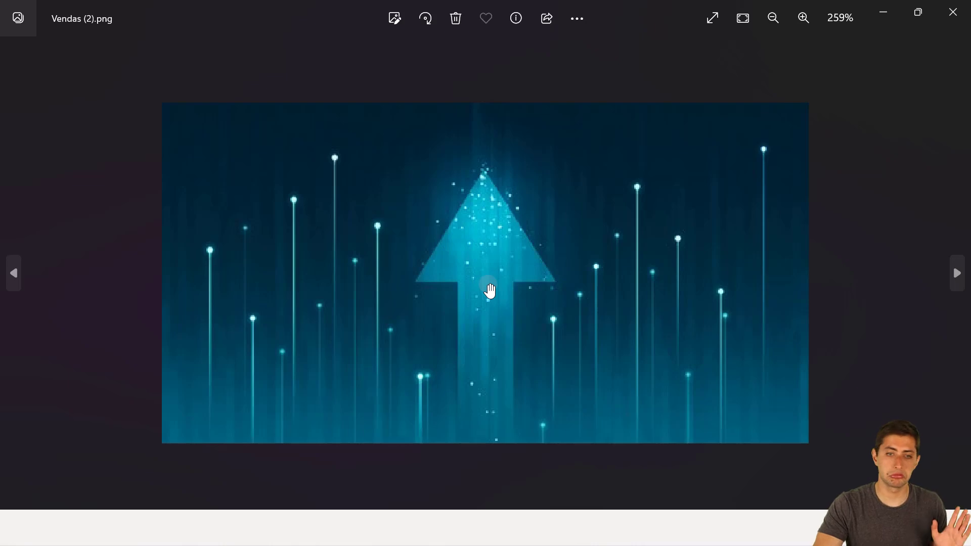
pyautogui.click(953, 12)
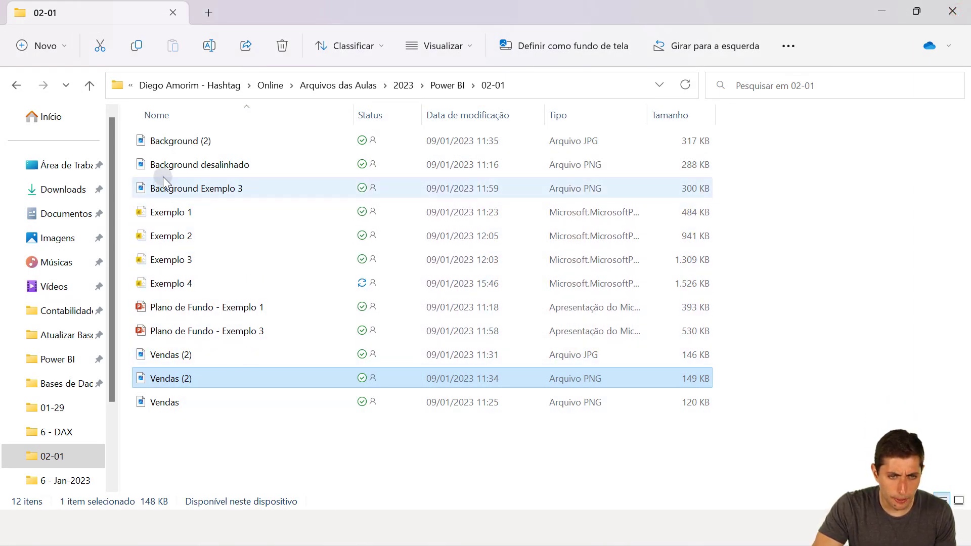
pyautogui.click(78, 167)
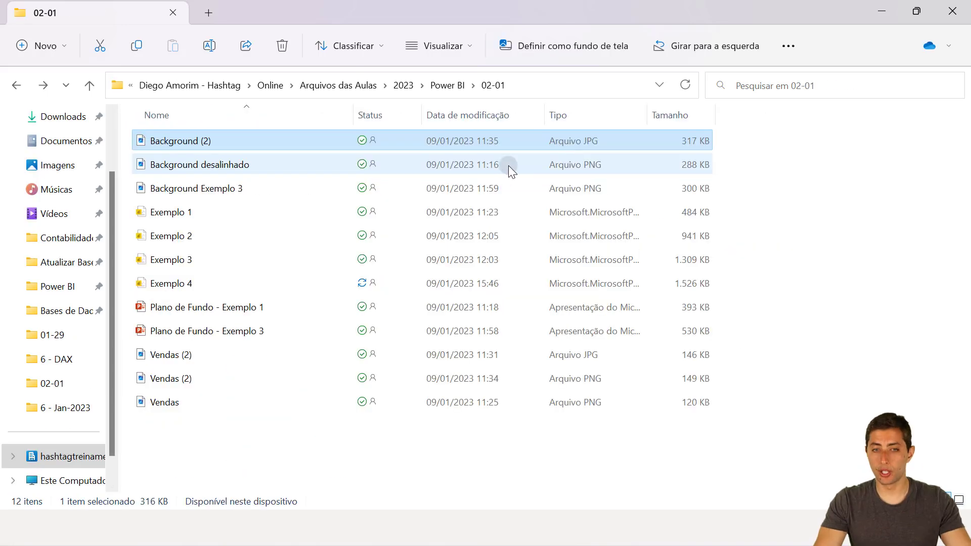
# Step: Preview Background (2).jpg in Windows Photos, then close it and return to Power BI
pyautogui.doubleClick(420, 138)
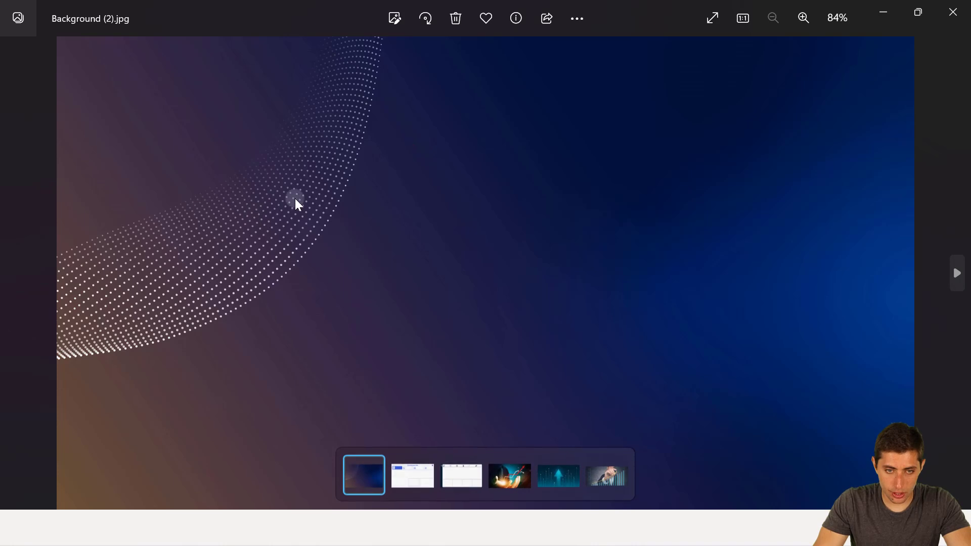
pyautogui.moveTo(486, 304)
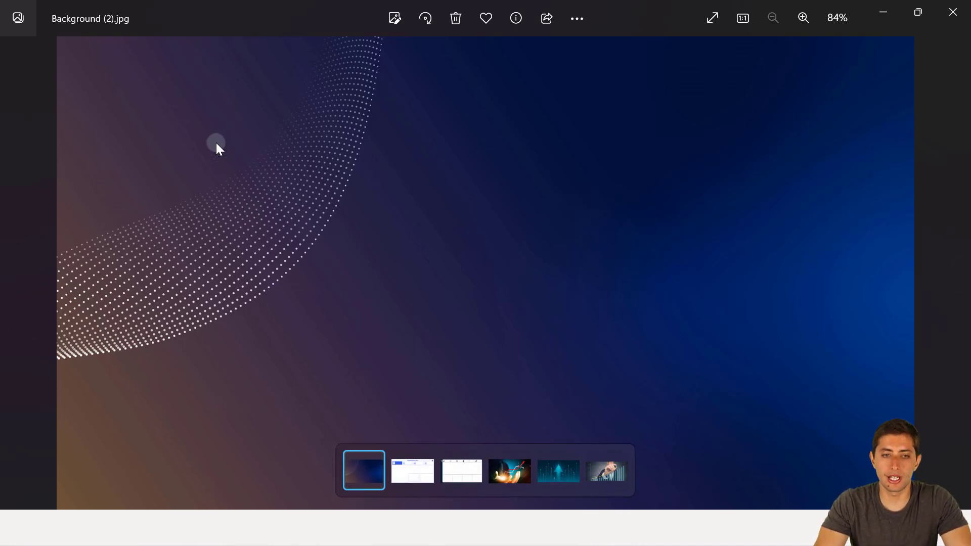
pyautogui.moveTo(217, 143); pyautogui.dragTo(304, 195)
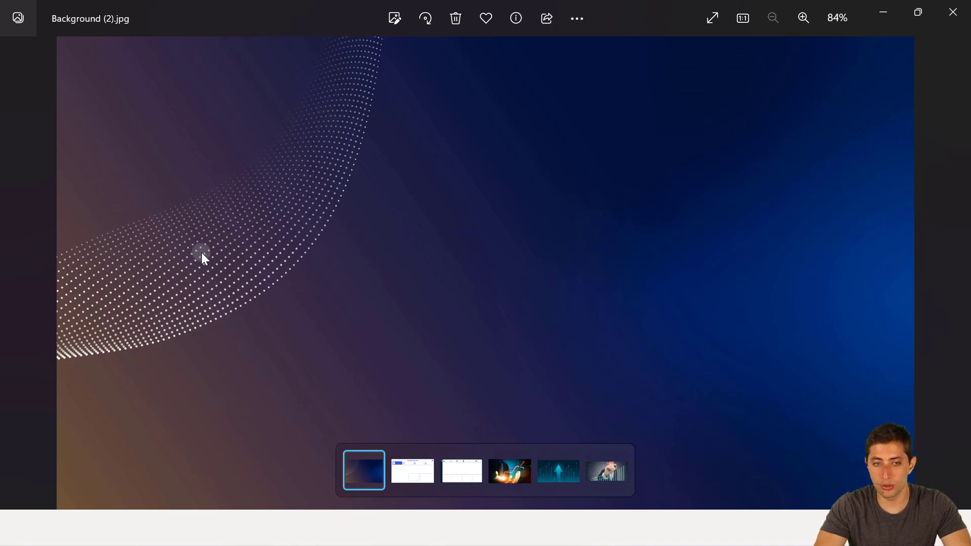
pyautogui.click(951, 12)
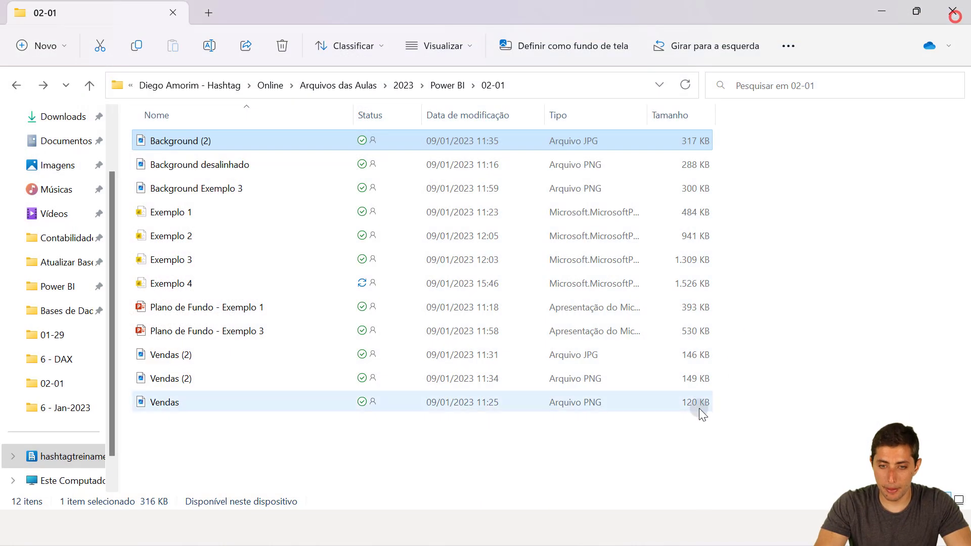
pyautogui.hotkey('alt', 'Tab')
pyautogui.moveTo(514, 356)
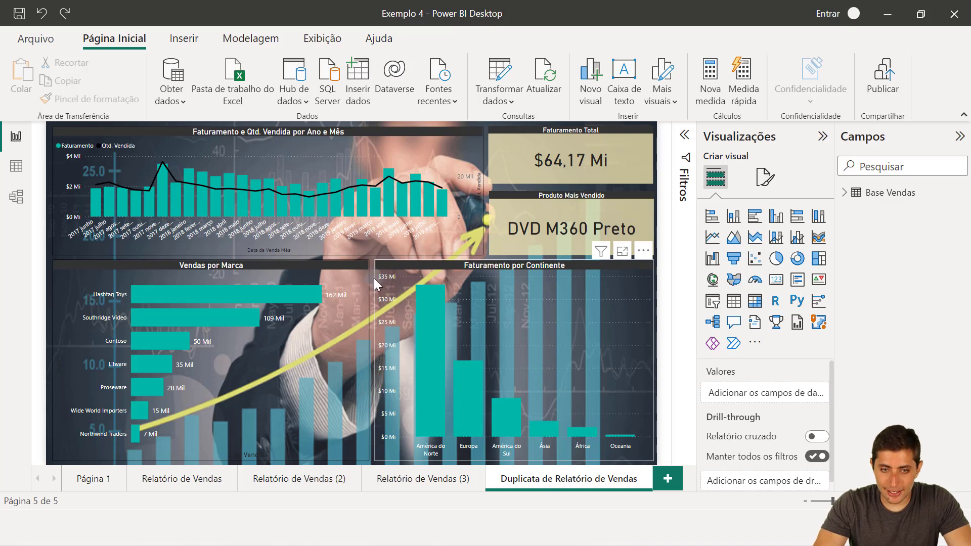
pyautogui.click(371, 277)
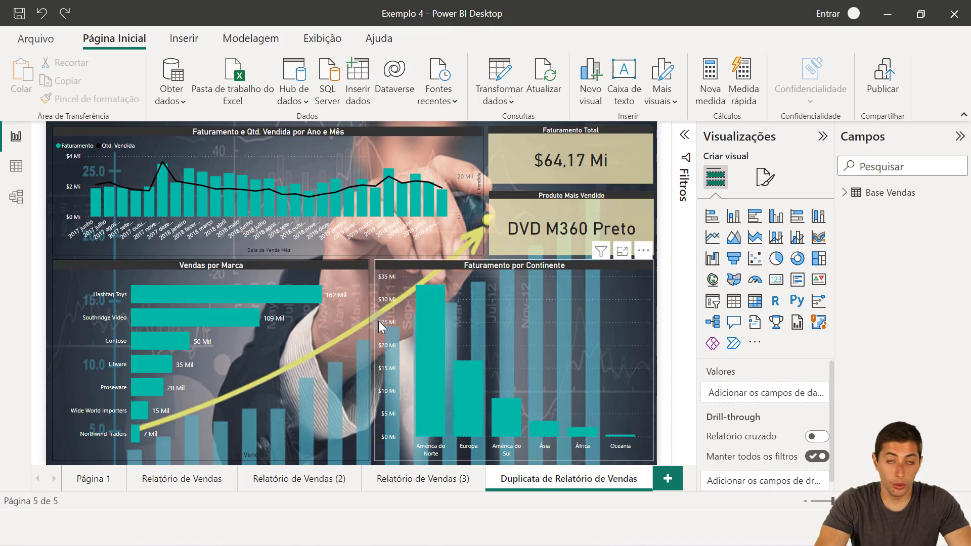
pyautogui.moveTo(299, 478)
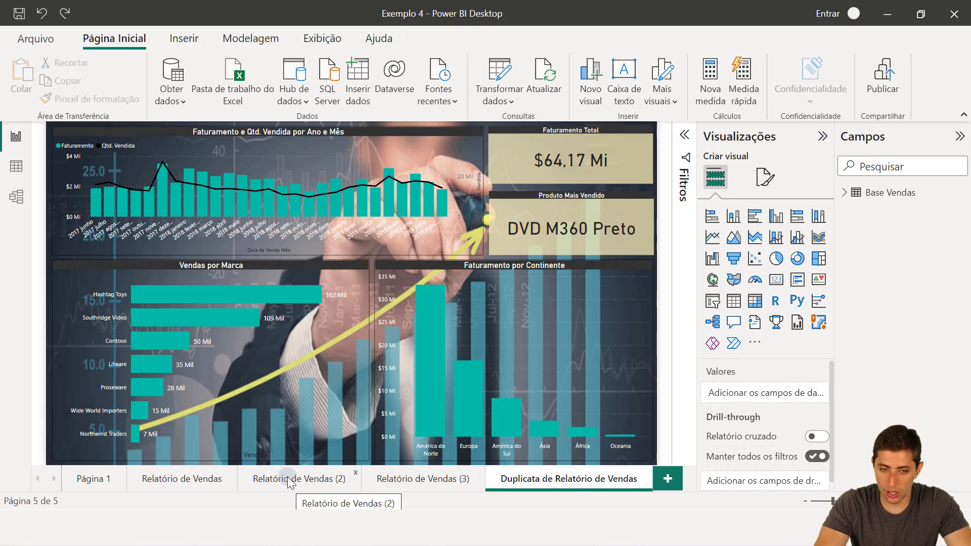
pyautogui.click(289, 481)
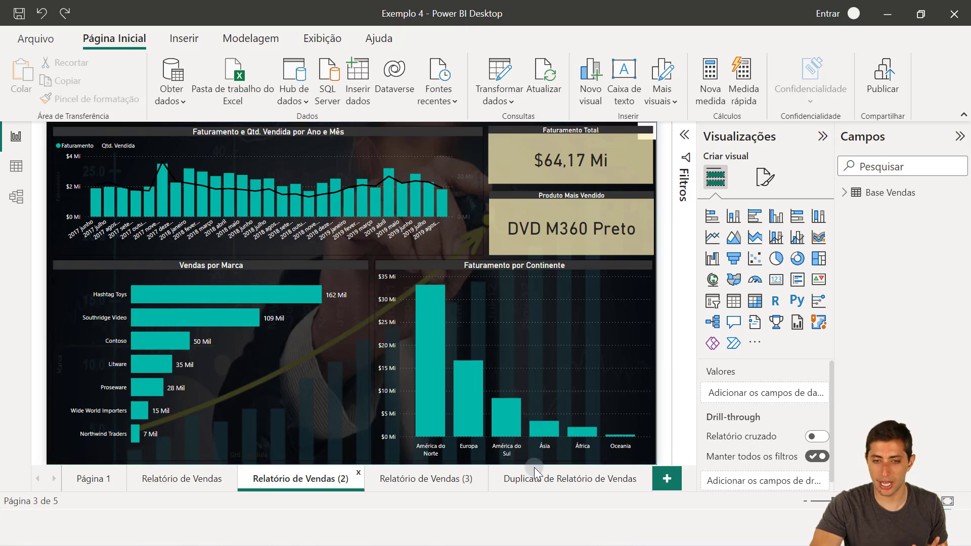
pyautogui.click(542, 479)
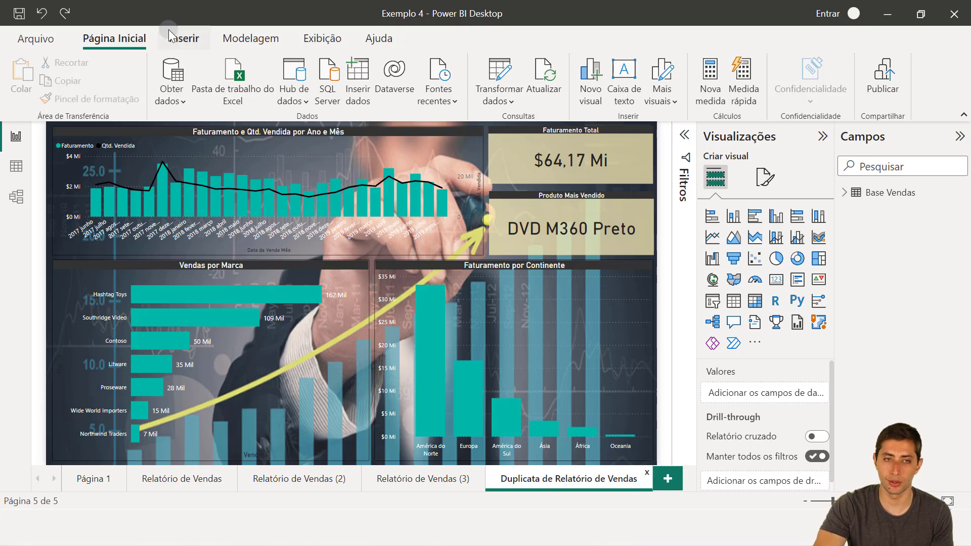
# Step: Insert a rectangle shape and stretch it to cover the whole report page
pyautogui.click(178, 39)
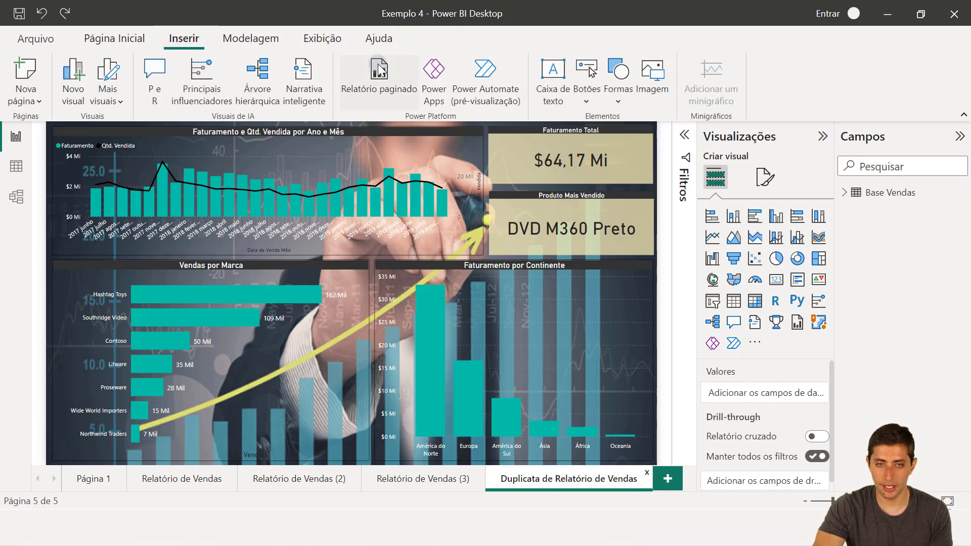
pyautogui.click(594, 95)
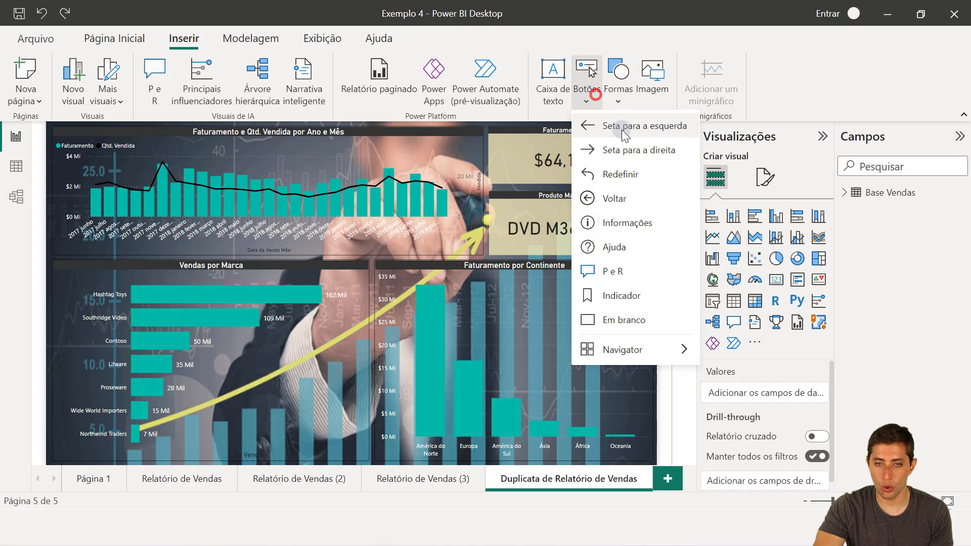
pyautogui.click(607, 87)
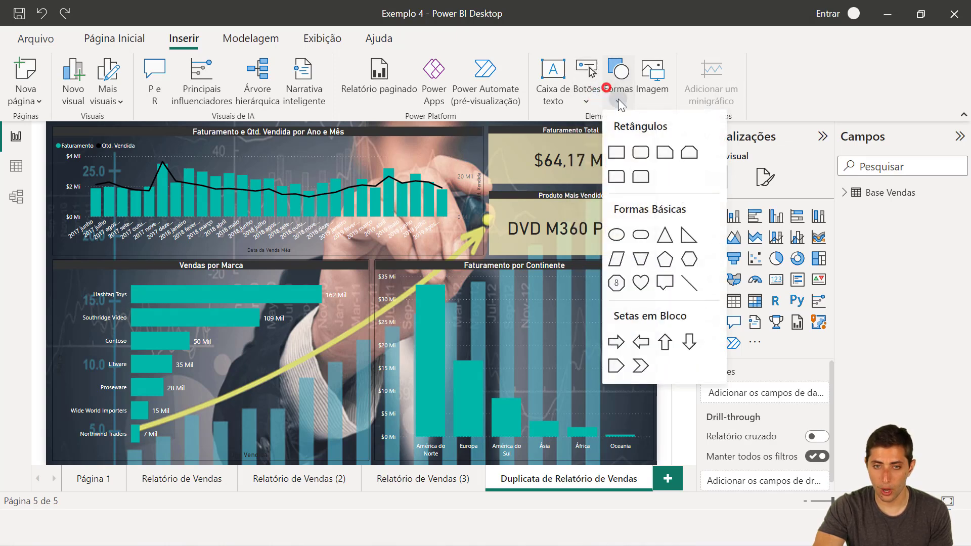
pyautogui.click(621, 150)
pyautogui.moveTo(157, 226); pyautogui.dragTo(119, 181)
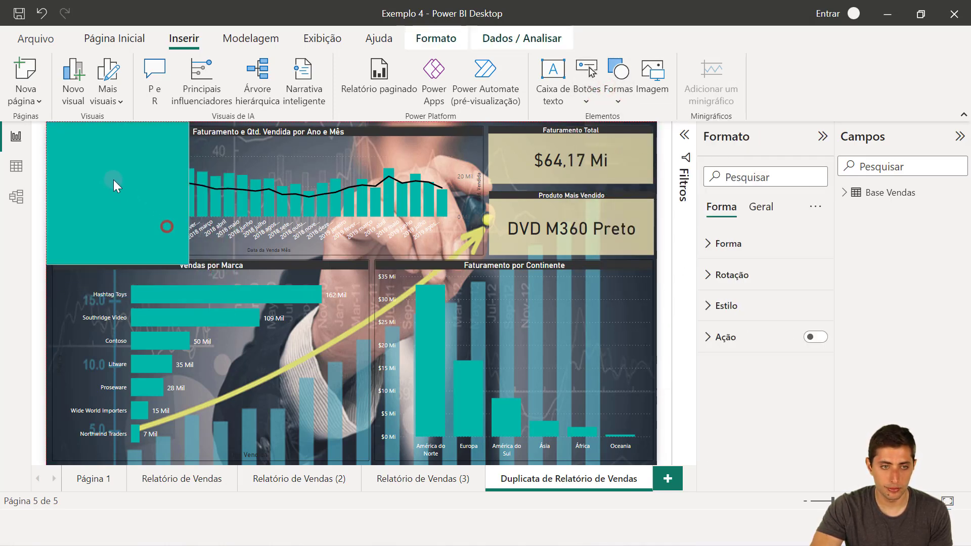
pyautogui.moveTo(190, 271)
pyautogui.mouseDown()
pyautogui.moveTo(609, 461)
pyautogui.moveTo(656, 464)
pyautogui.mouseUp()
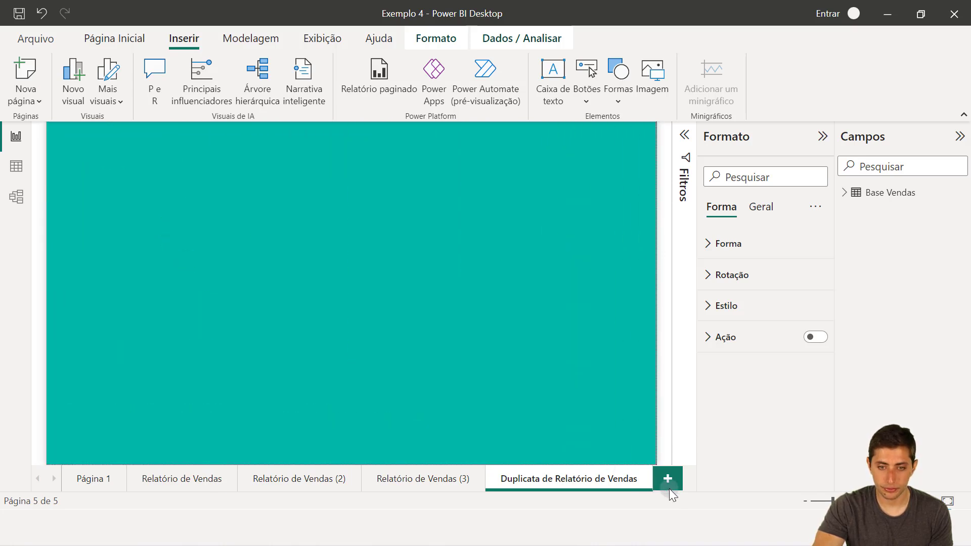
# Step: Give the rectangle a solid black fill colour
pyautogui.click(745, 306)
pyautogui.scroll(-3, 745, 324)
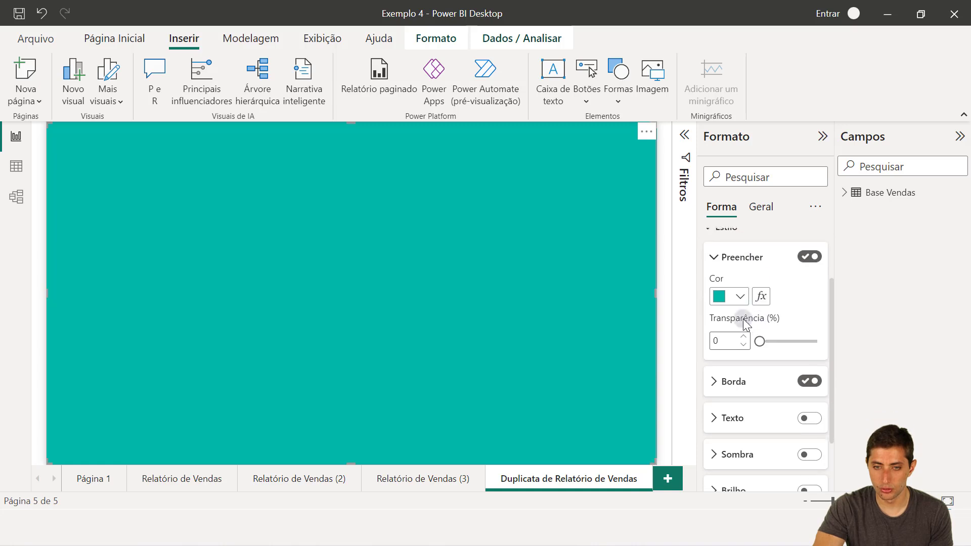
pyautogui.click(728, 298)
pyautogui.click(747, 50)
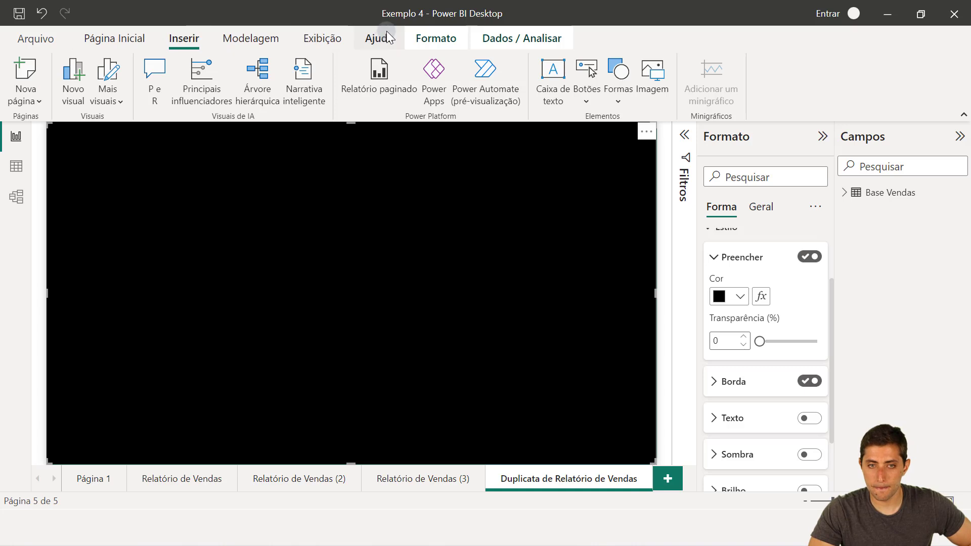
pyautogui.click(500, 198)
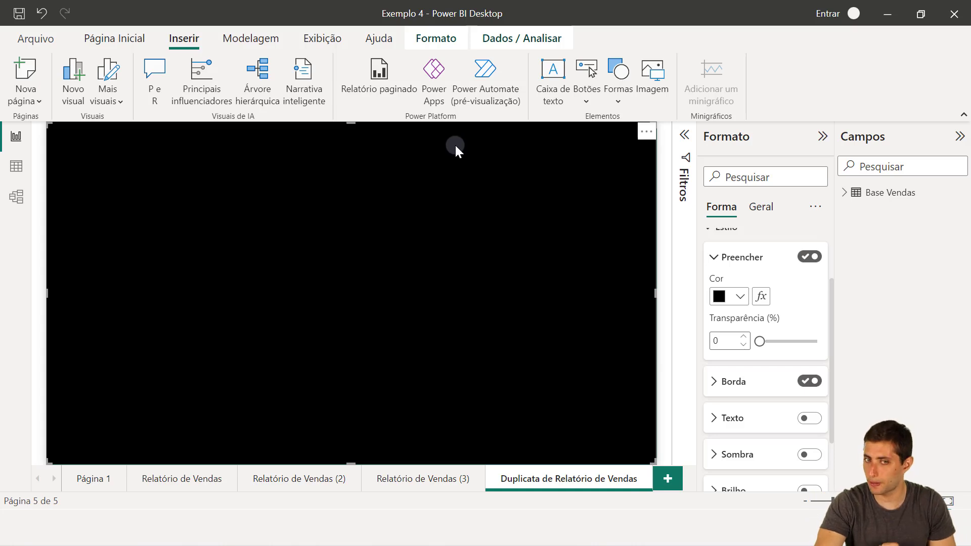
# Step: In the Selection pane, move Forma below Vendas por Marca so it sits behind all charts
pyautogui.click(427, 38)
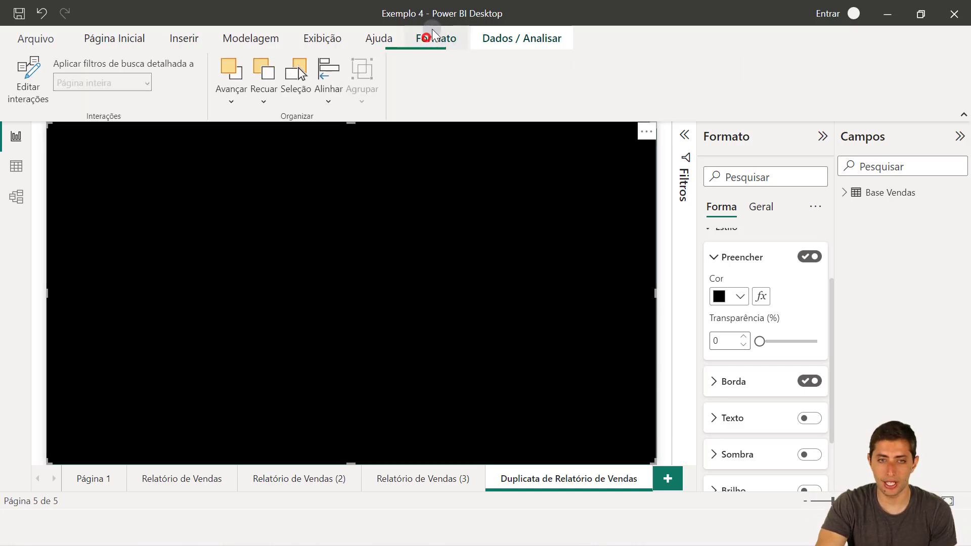
pyautogui.click(335, 39)
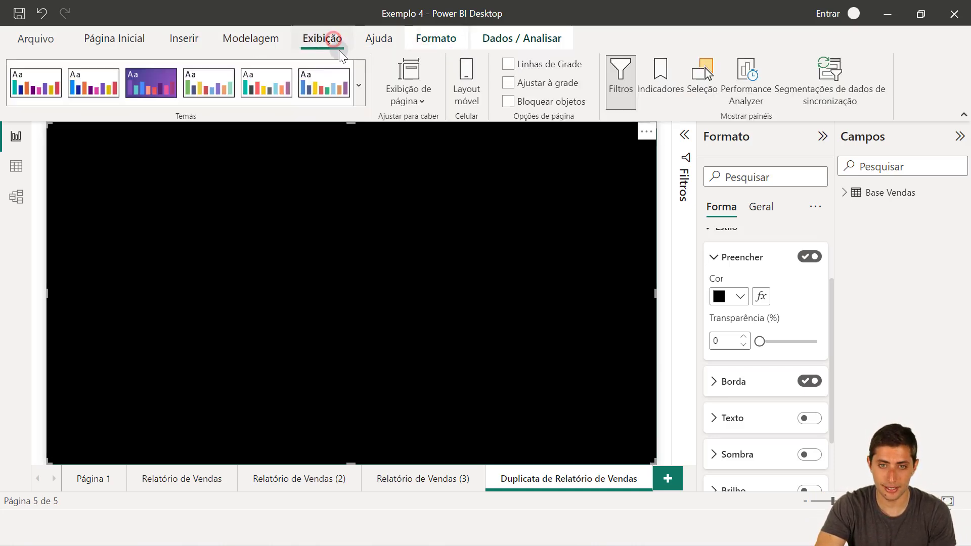
pyautogui.click(705, 75)
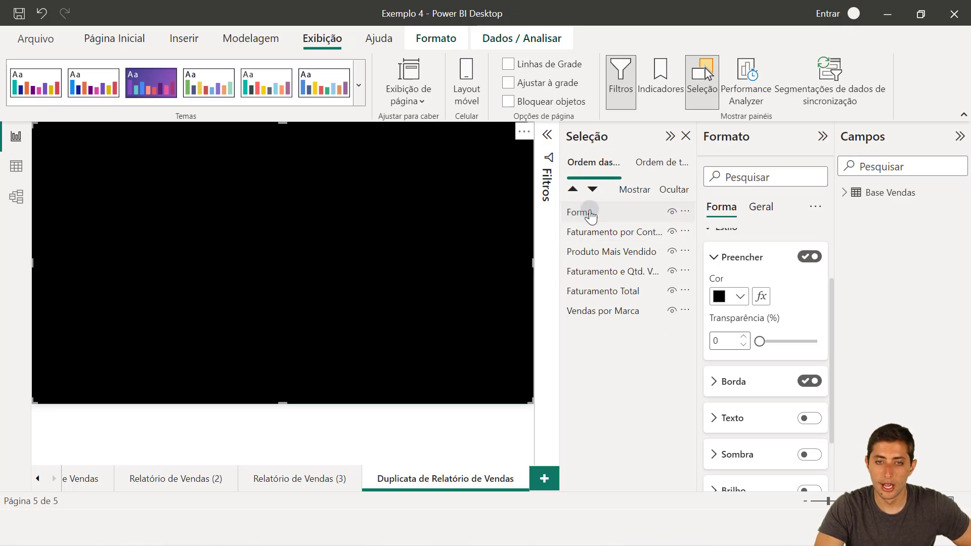
pyautogui.moveTo(587, 212); pyautogui.dragTo(601, 315)
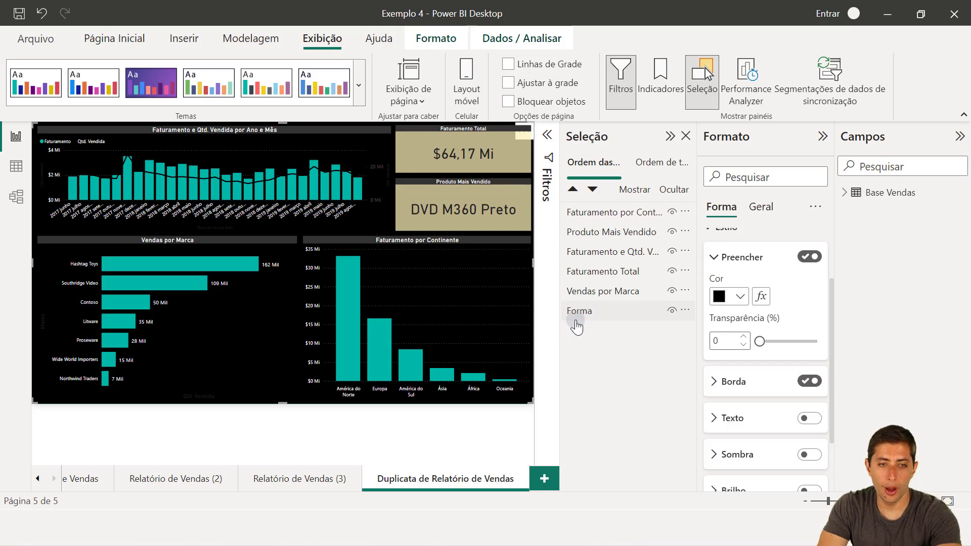
pyautogui.click(577, 312)
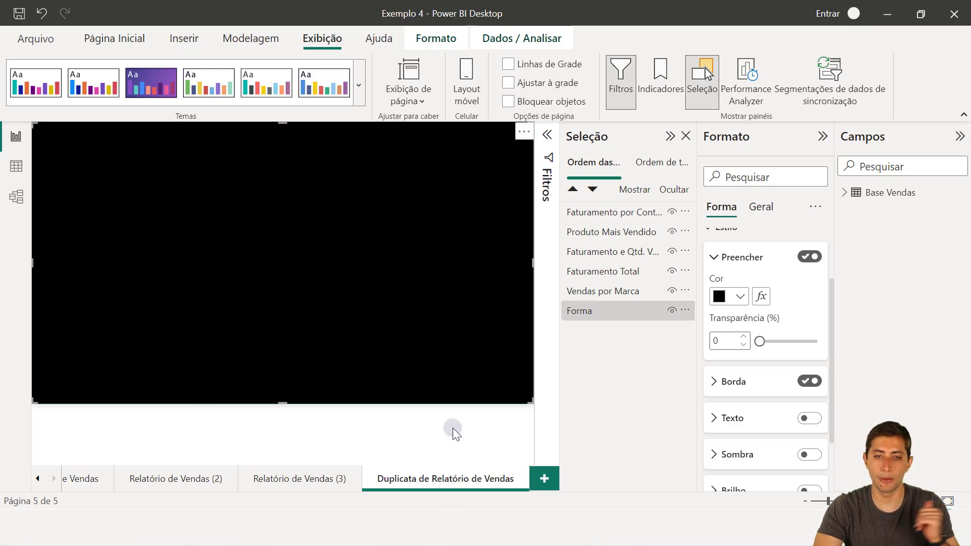
pyautogui.click(458, 427)
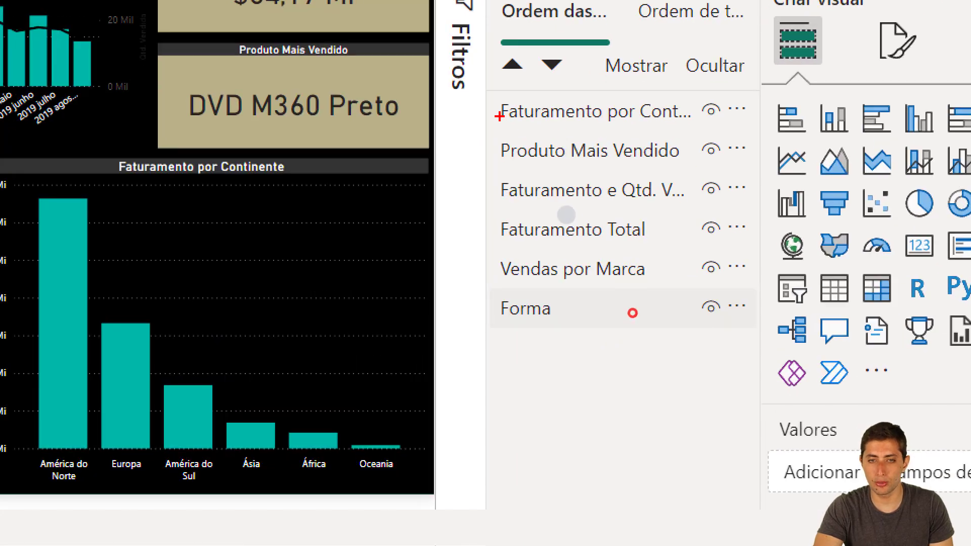
pyautogui.moveTo(499, 117); pyautogui.dragTo(749, 319)
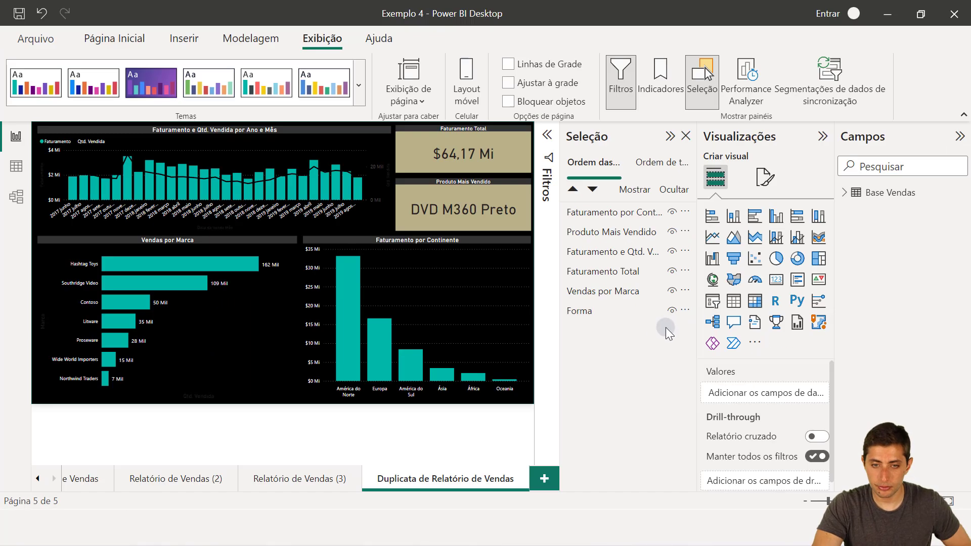
# Step: Select the black Forma rectangle and set its fill transparency to 26%
pyautogui.click(613, 312)
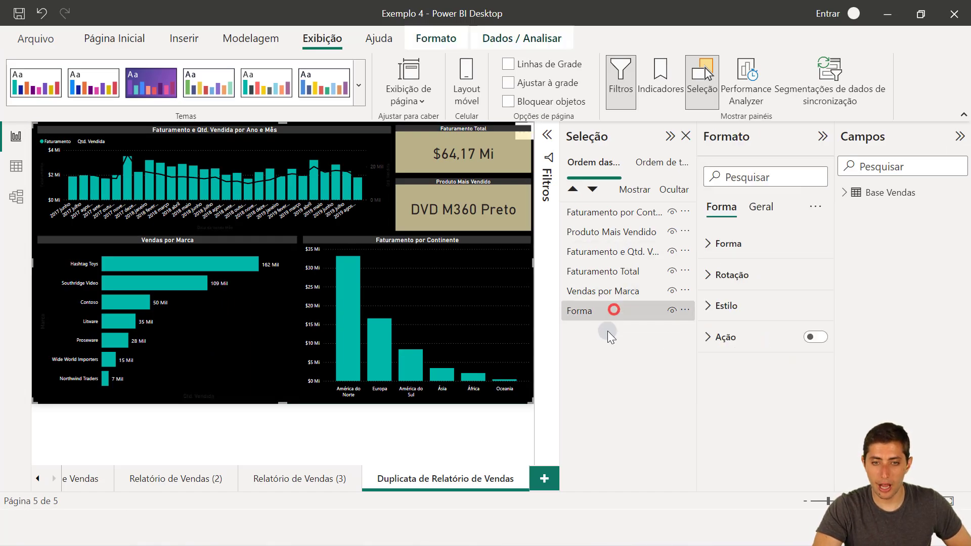
pyautogui.click(746, 309)
pyautogui.scroll(-1, 754, 334)
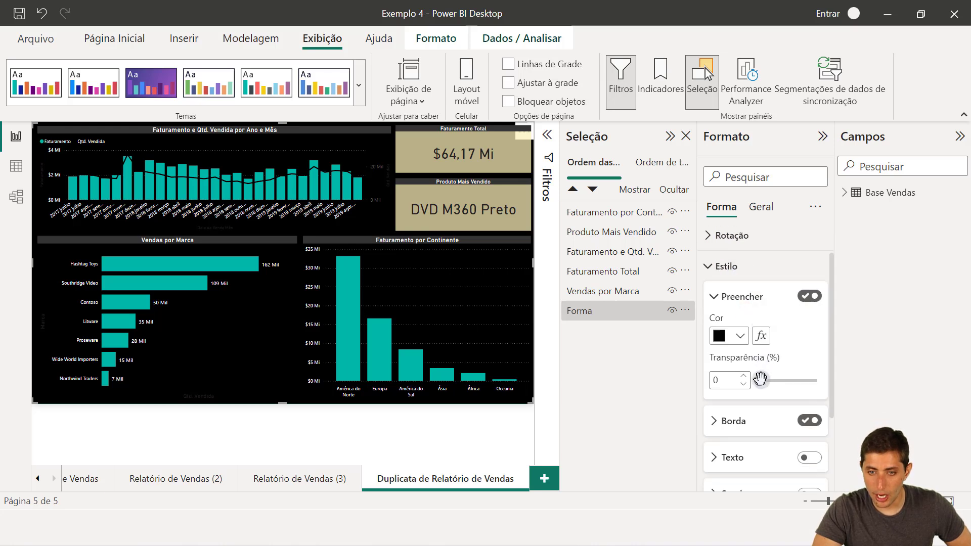
pyautogui.moveTo(760, 379); pyautogui.dragTo(774, 382)
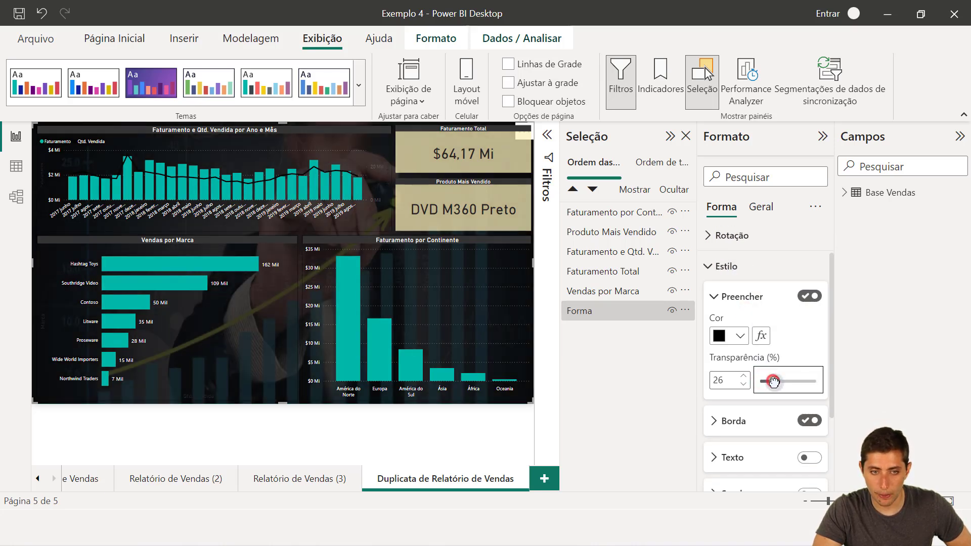
# Step: Hide the Format pane and deselect the shape to preview the darkened page
pyautogui.click(822, 136)
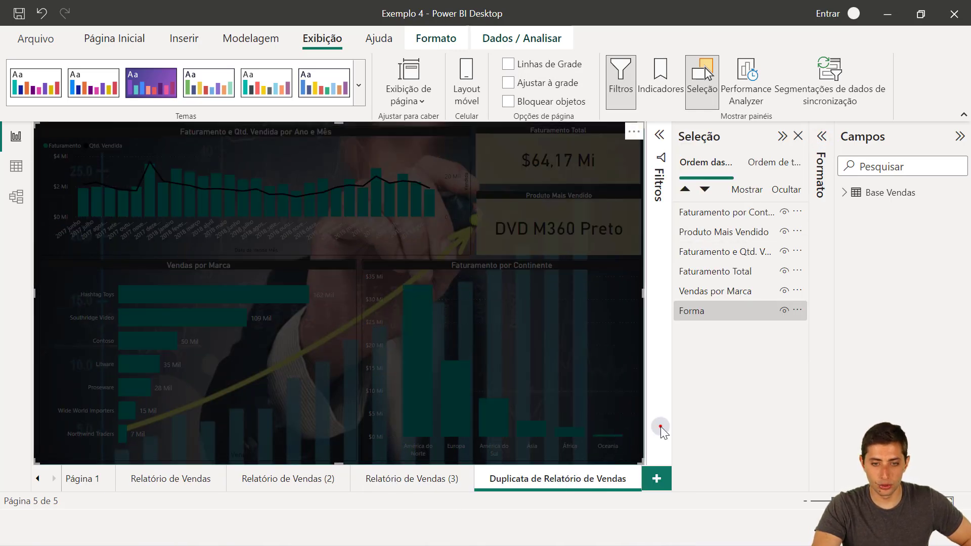
pyautogui.click(661, 426)
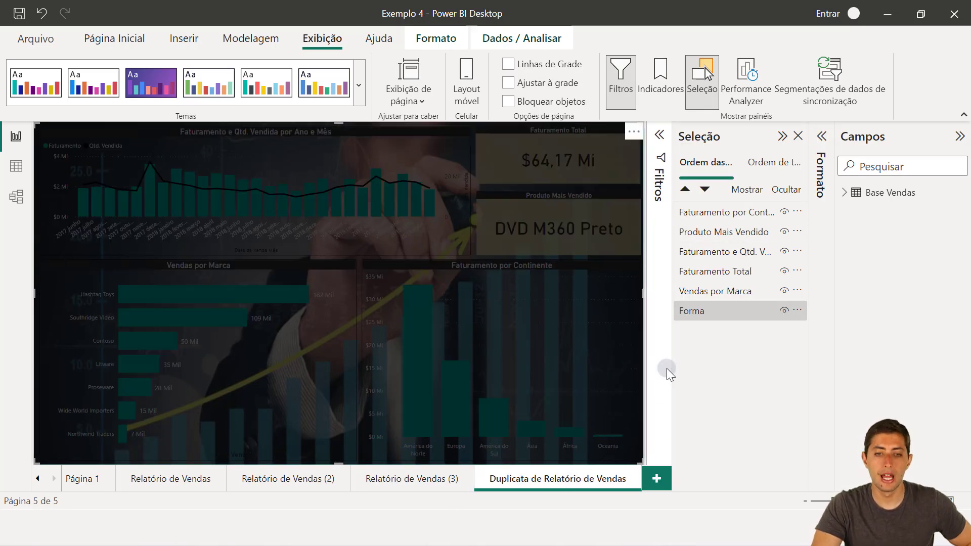
pyautogui.click(749, 378)
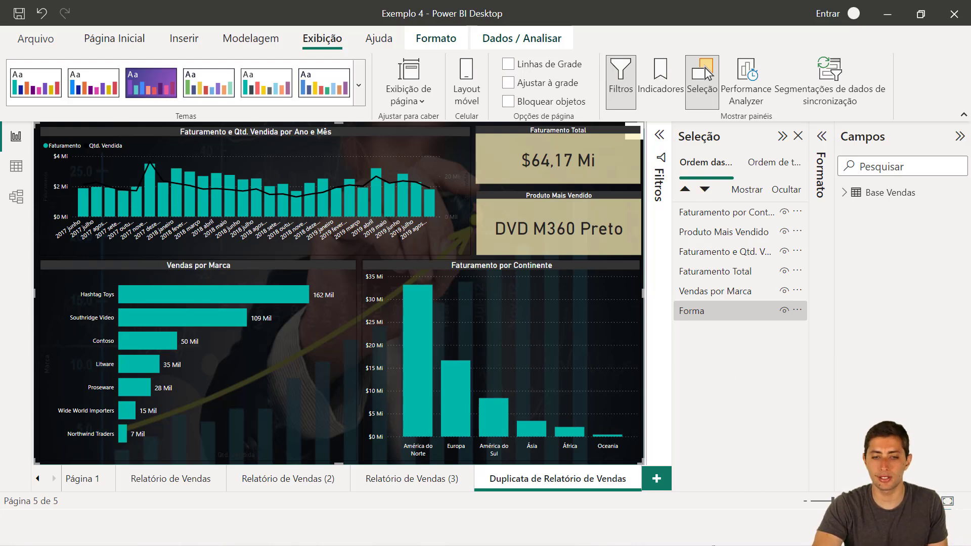
pyautogui.click(533, 483)
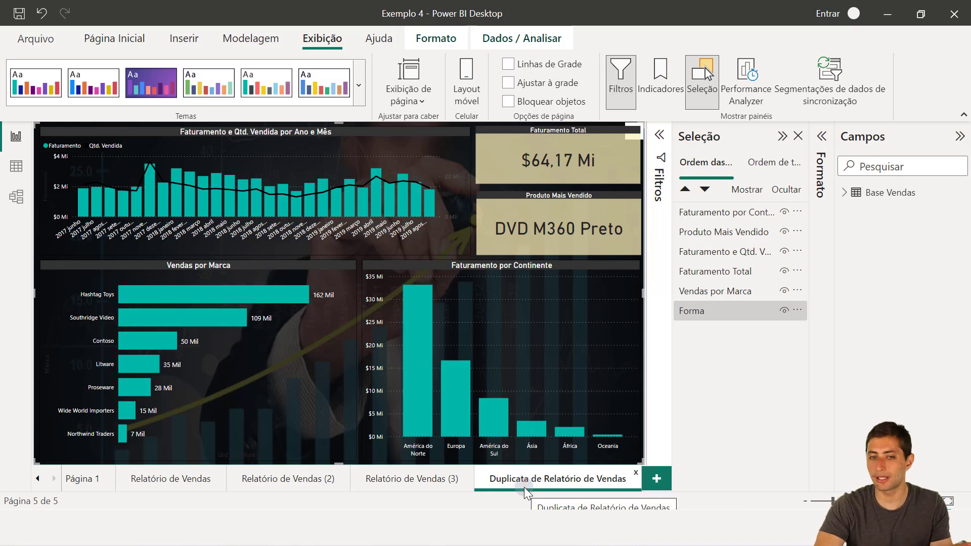
pyautogui.click(491, 493)
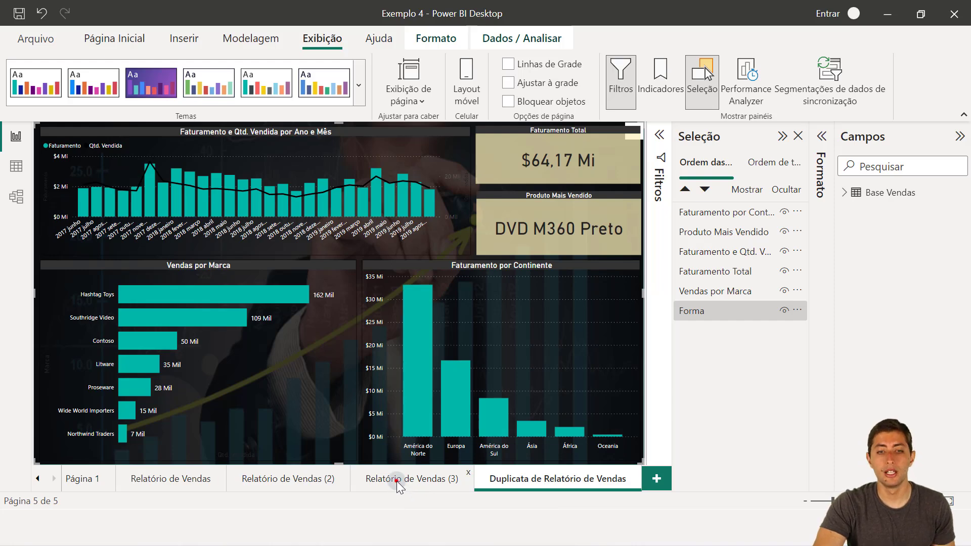
# Step: Switch to the Relatório de Vendas (3) page and open Background (2).jpg to view it
pyautogui.click(396, 481)
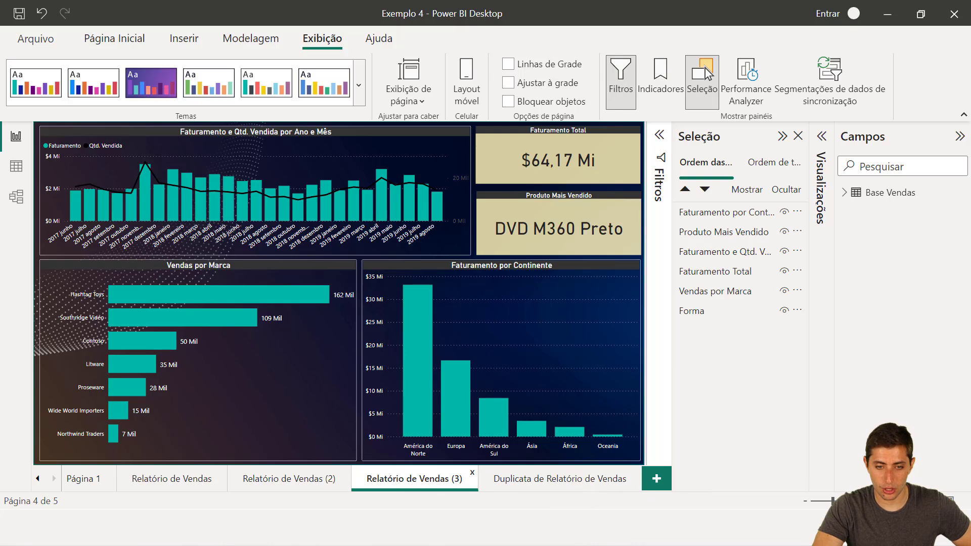
pyautogui.hotkey('alt', 'Tab')
pyautogui.doubleClick(229, 141)
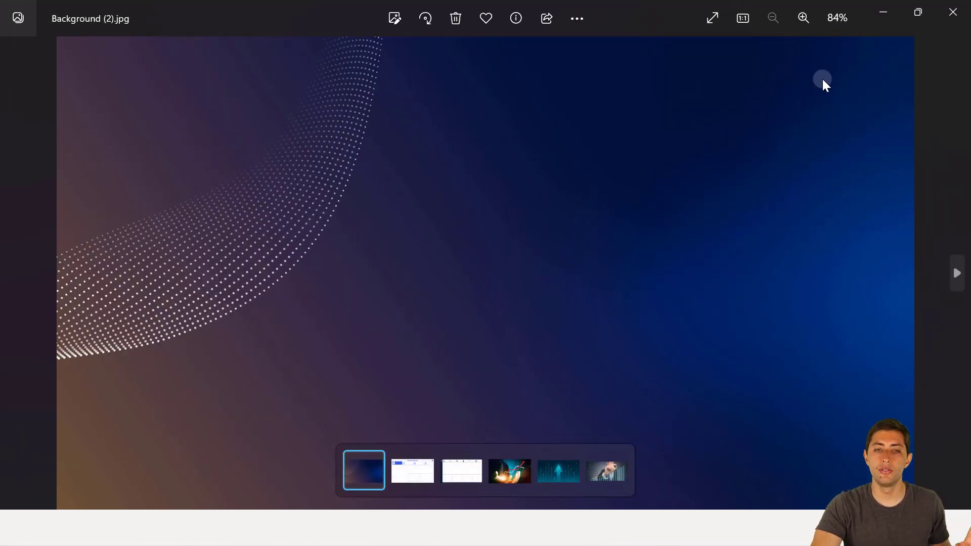
# Step: Close the image viewer and select the Forma shape on this page
pyautogui.click(942, 13)
pyautogui.hotkey('alt', 'Tab')
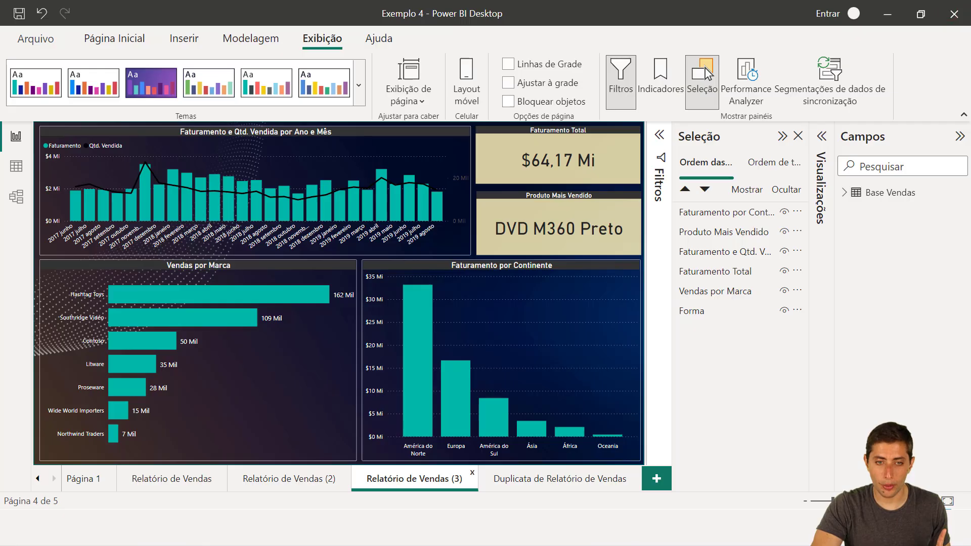
pyautogui.click(734, 314)
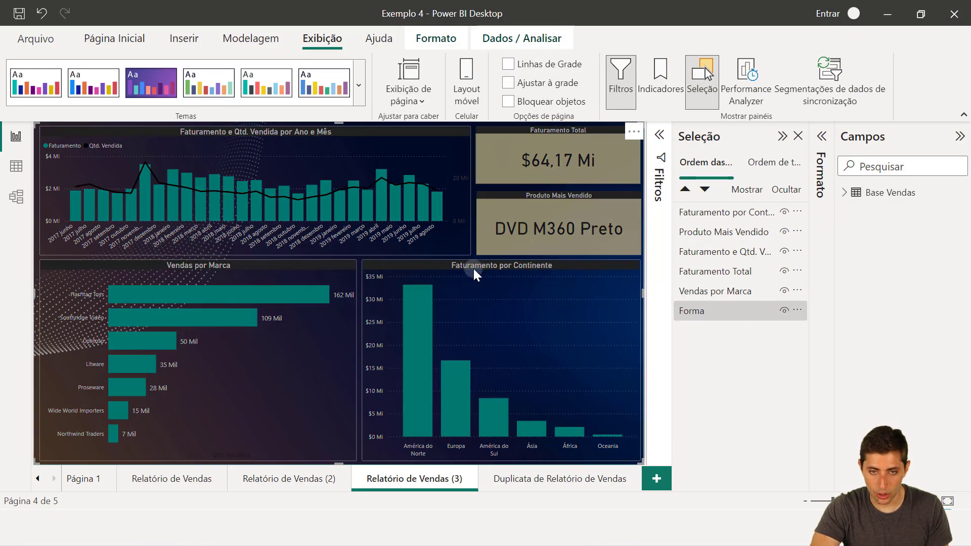
pyautogui.click(693, 359)
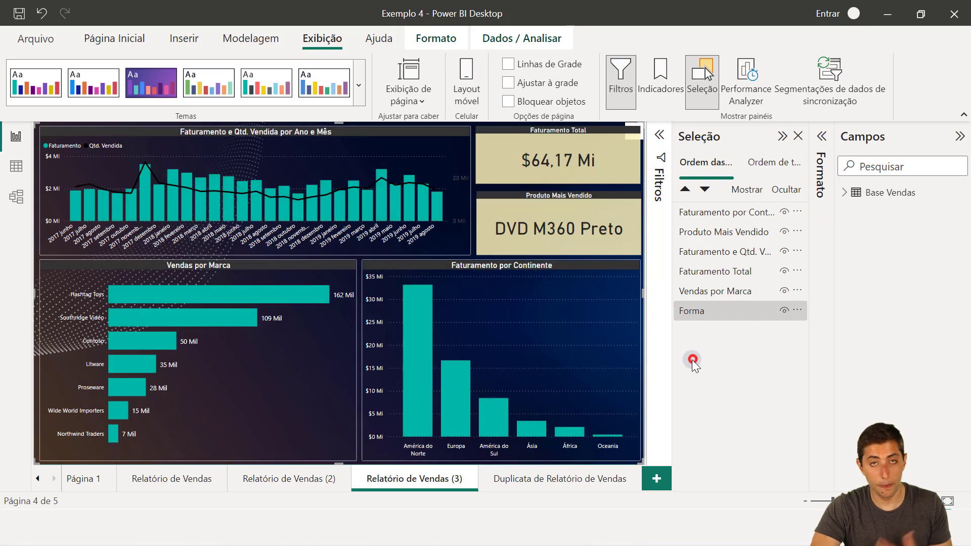
pyautogui.click(709, 307)
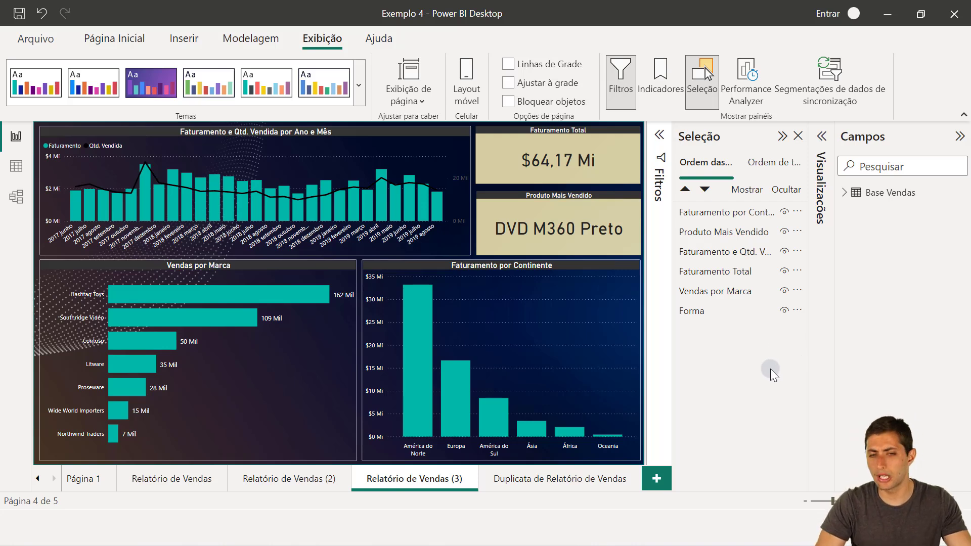
pyautogui.moveTo(501, 356)
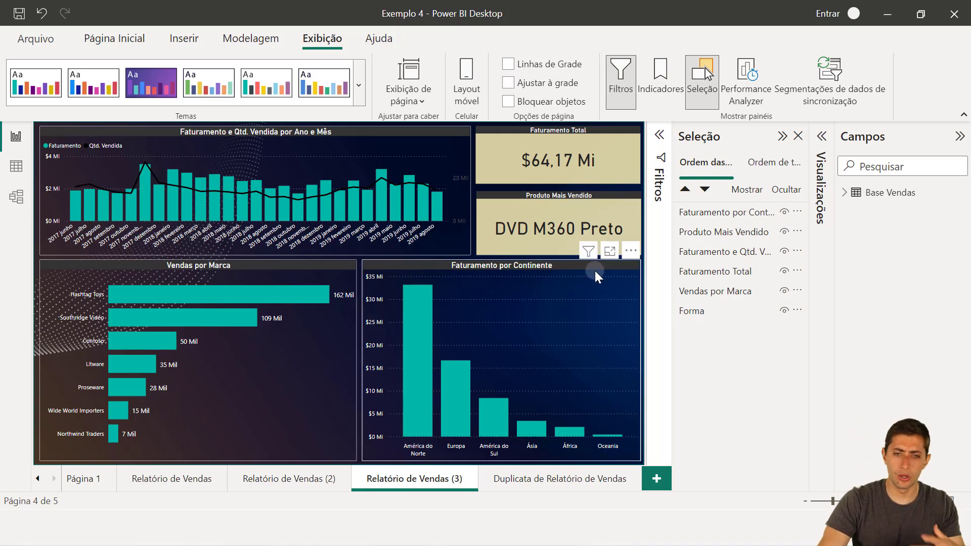
pyautogui.click(589, 273)
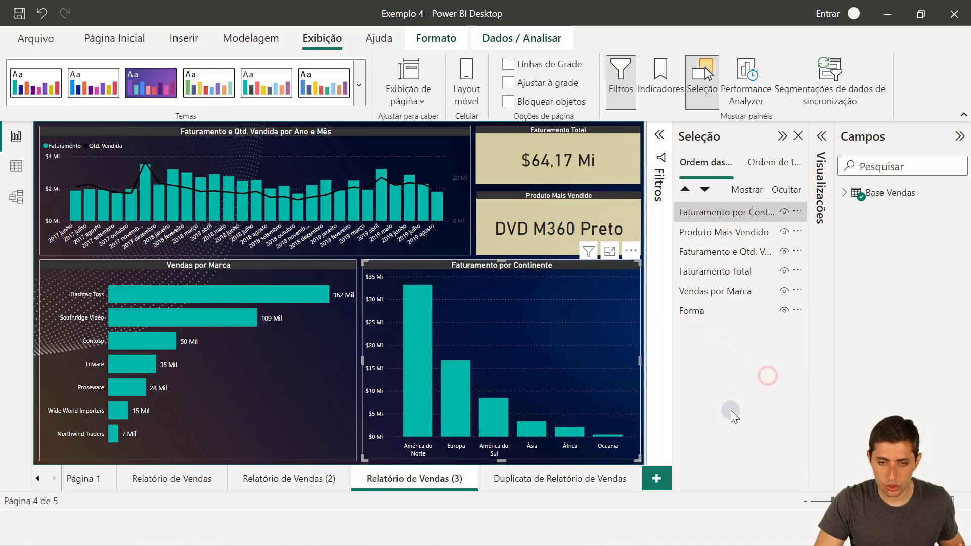
pyautogui.click(715, 424)
pyautogui.moveTo(560, 479)
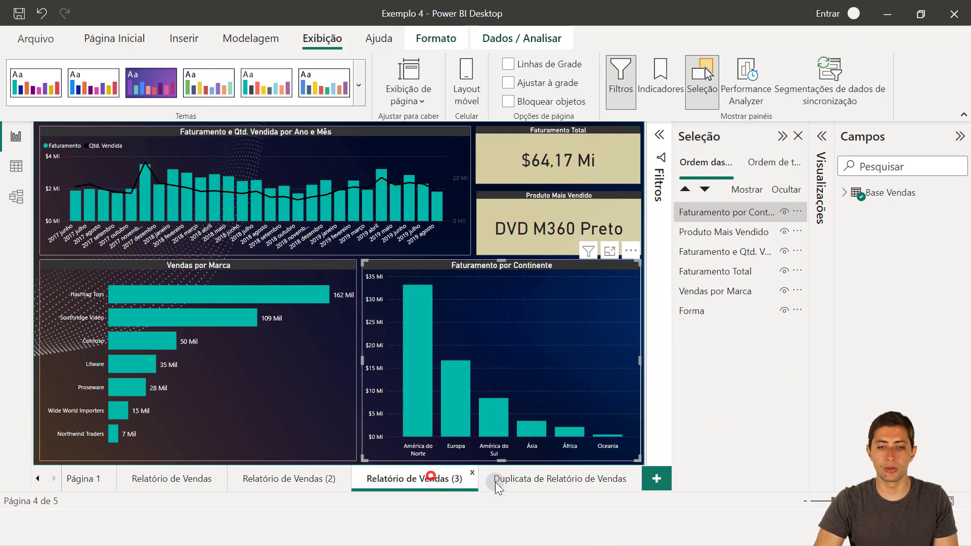
pyautogui.click(645, 438)
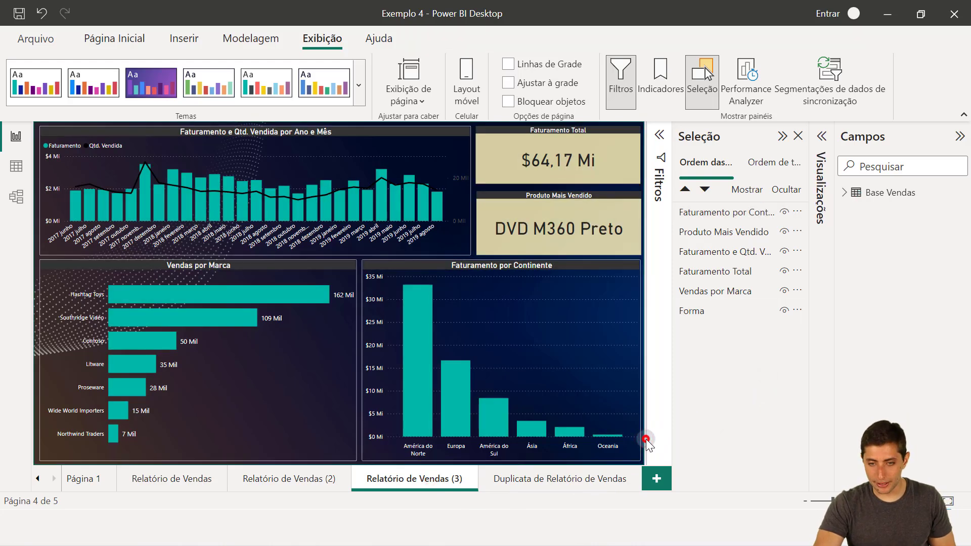